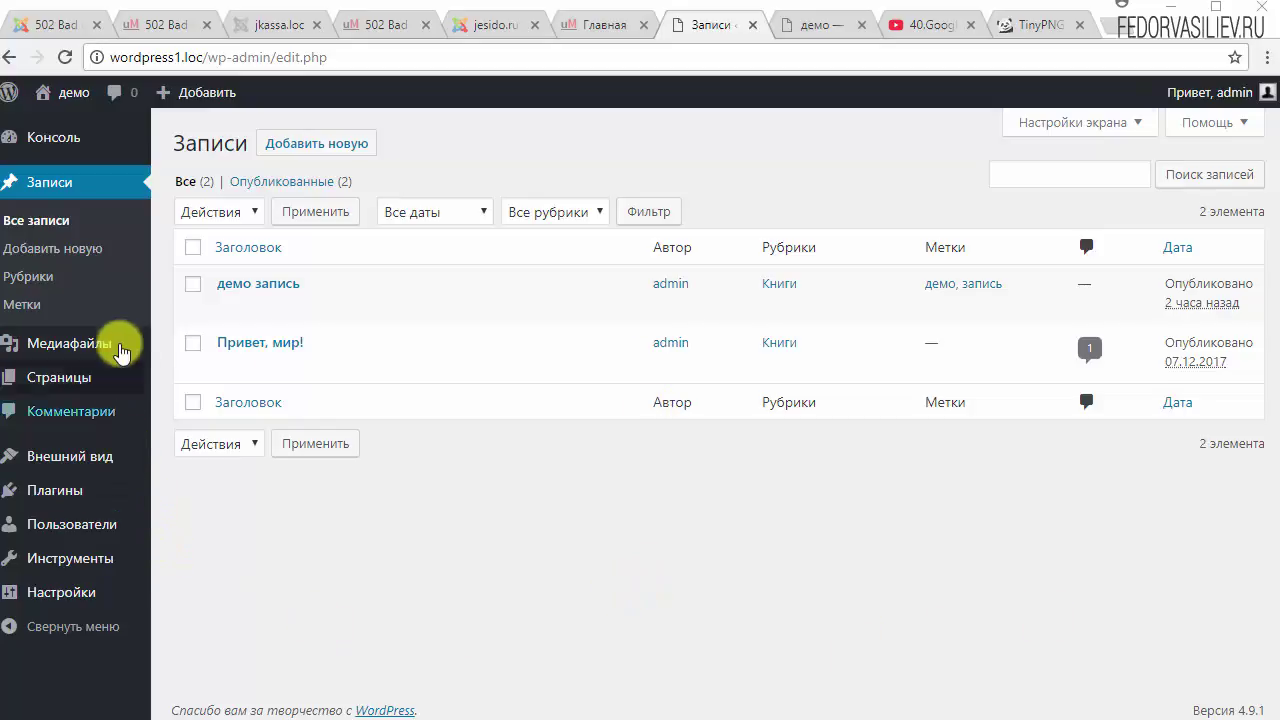
Switch from the WordPress Записи admin list to the демо site's front page.
mouse_move(445, 362)
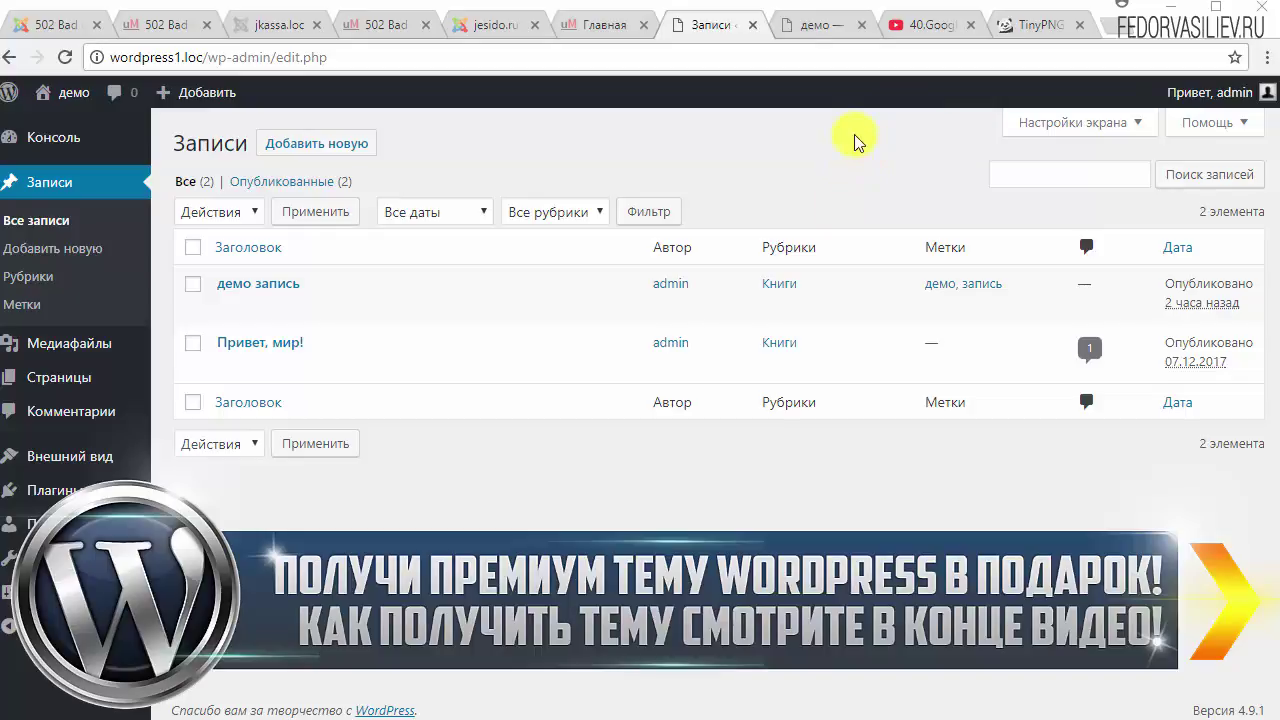
click(808, 24)
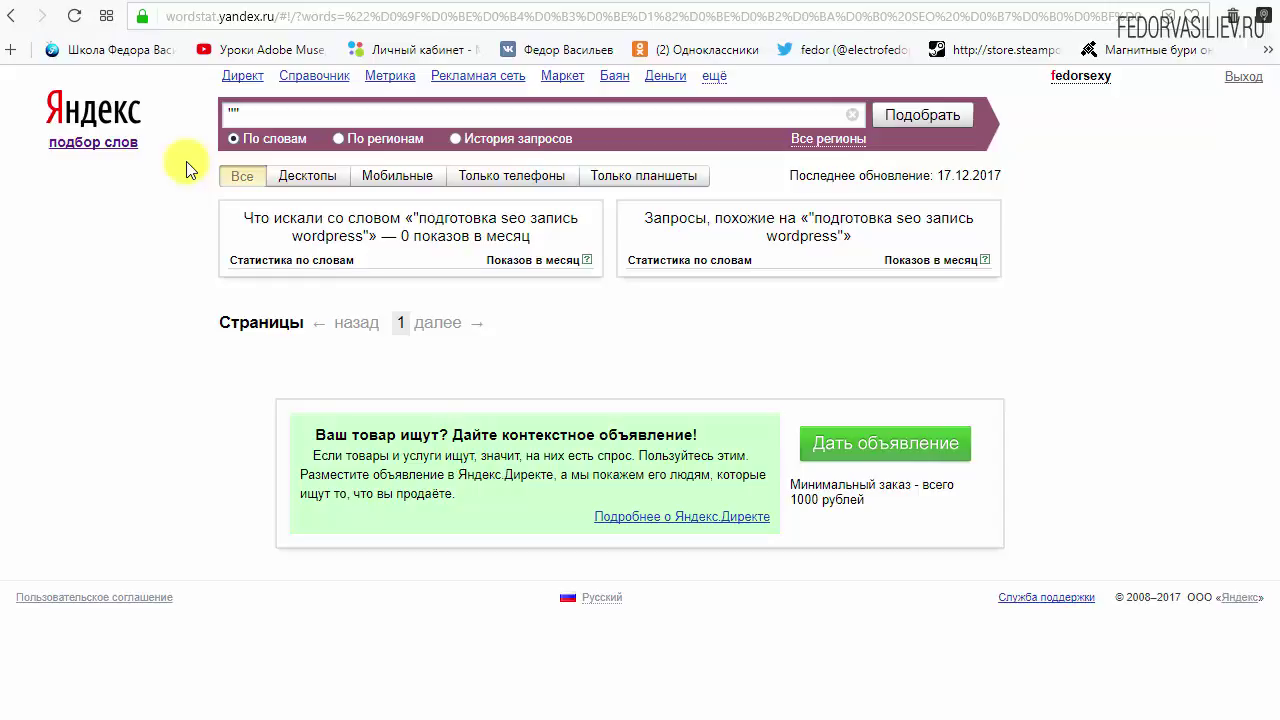
Replace the old query with Книги для детей and run the Wordstat search.
drag(248, 114, 157, 148)
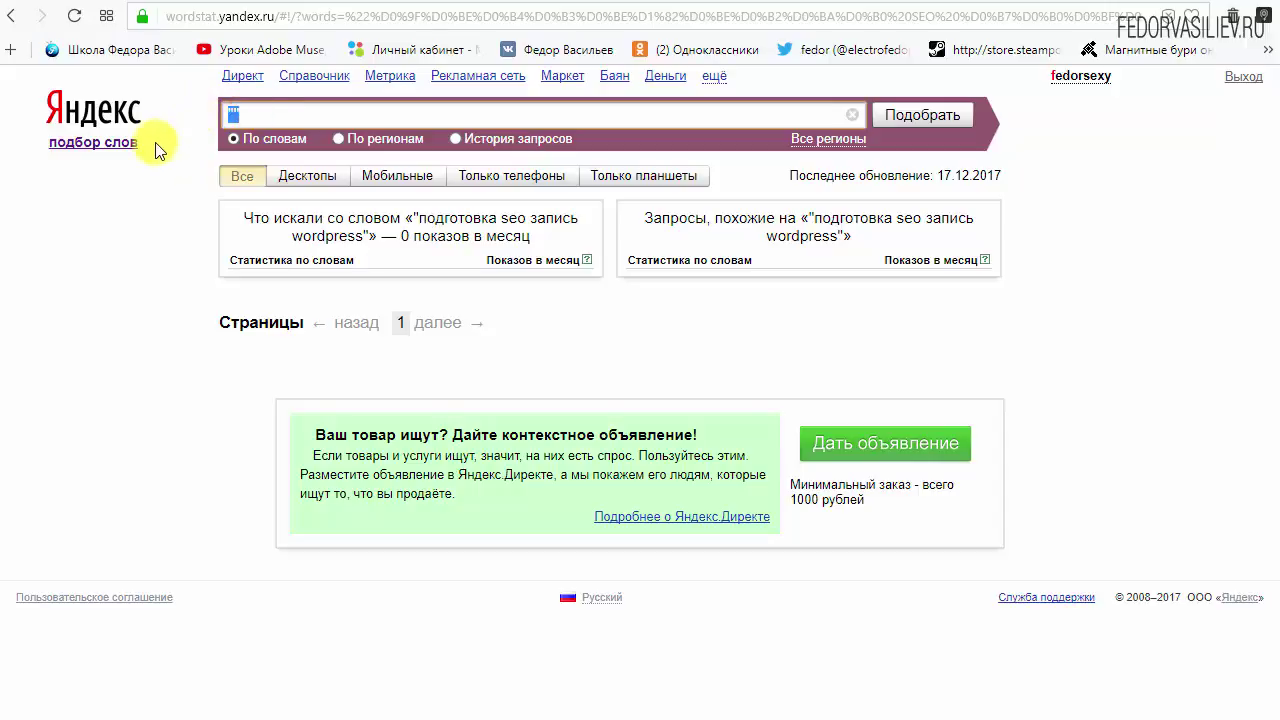
text(Книги для детей)
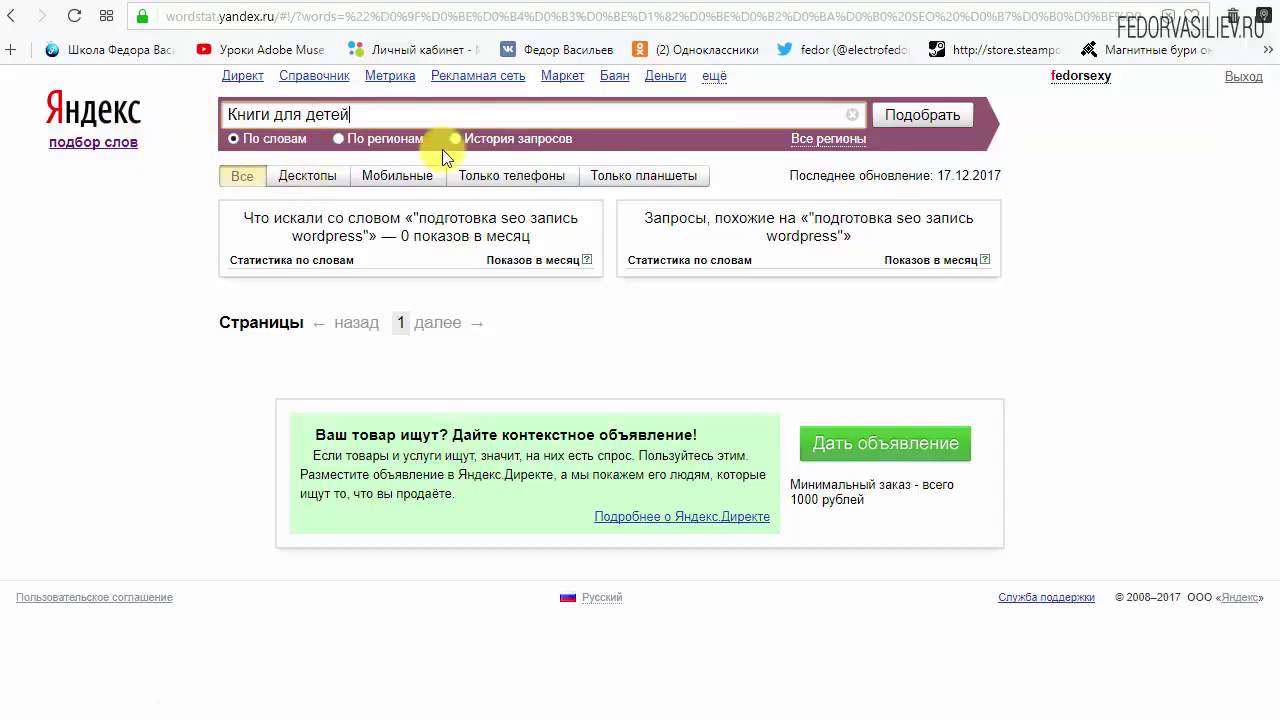
drag(360, 112, 171, 114)
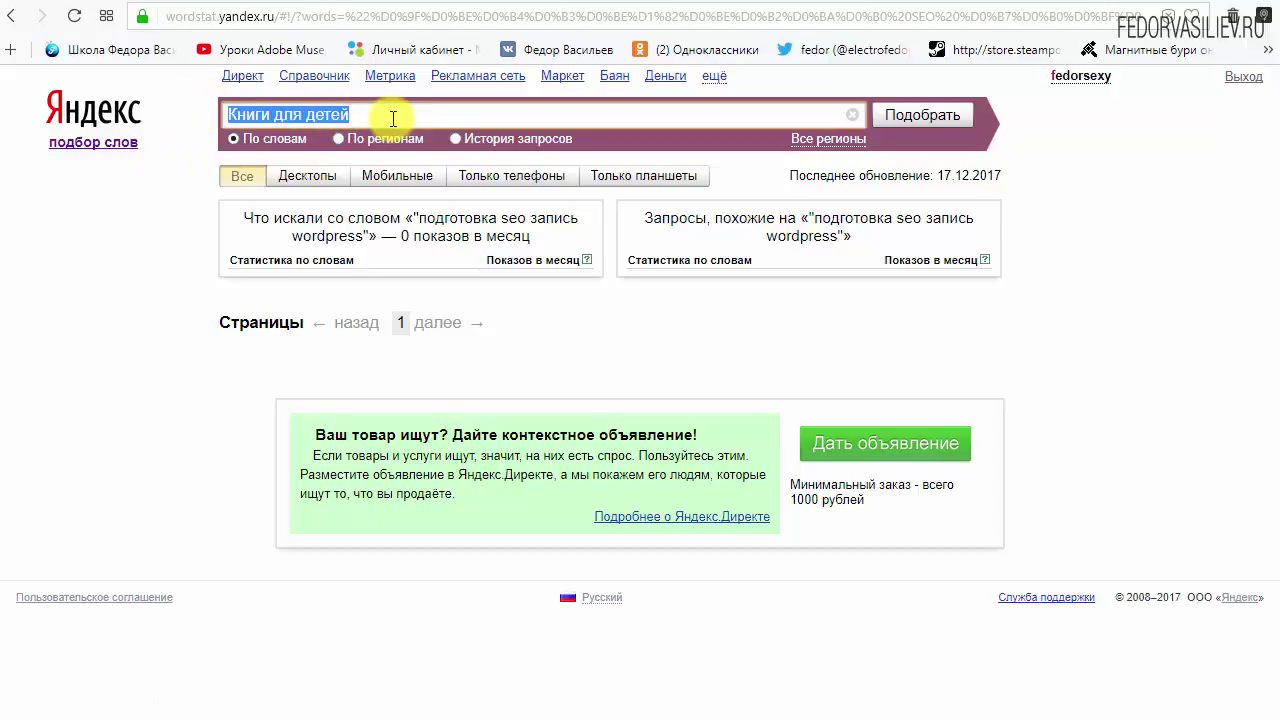
click(393, 119)
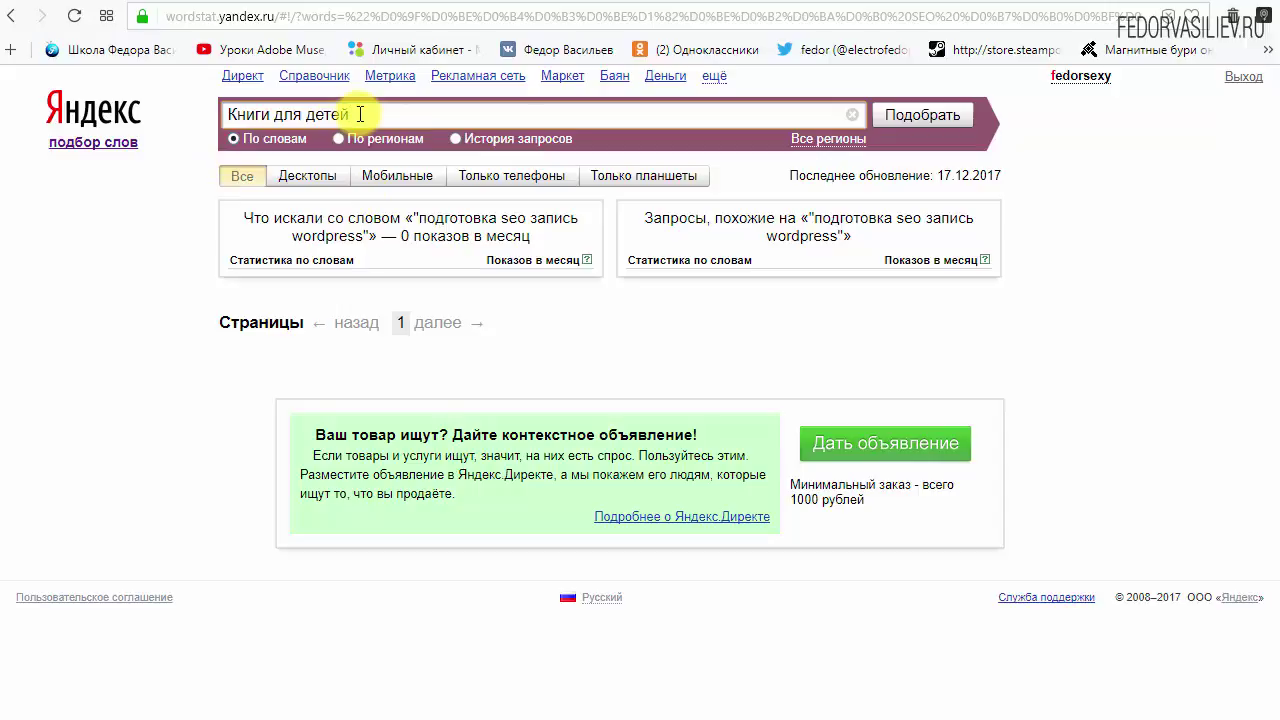
click(910, 120)
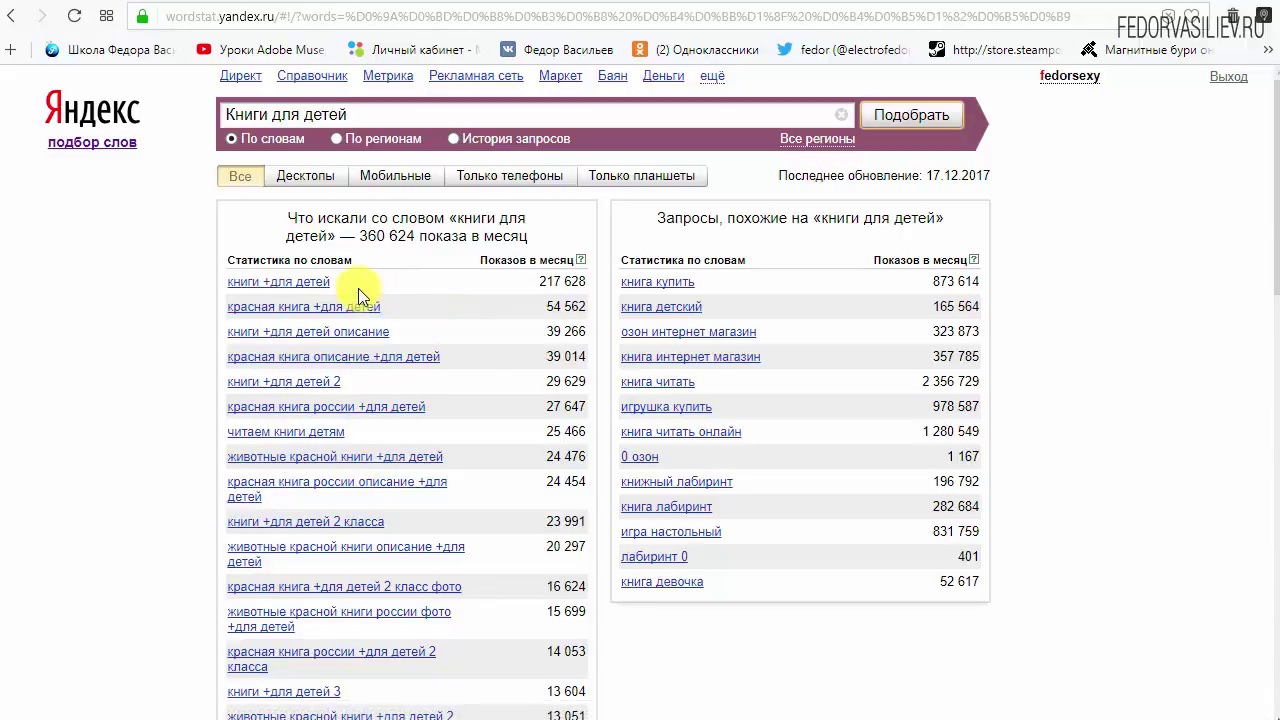
drag(358, 289, 194, 294)
click(196, 293)
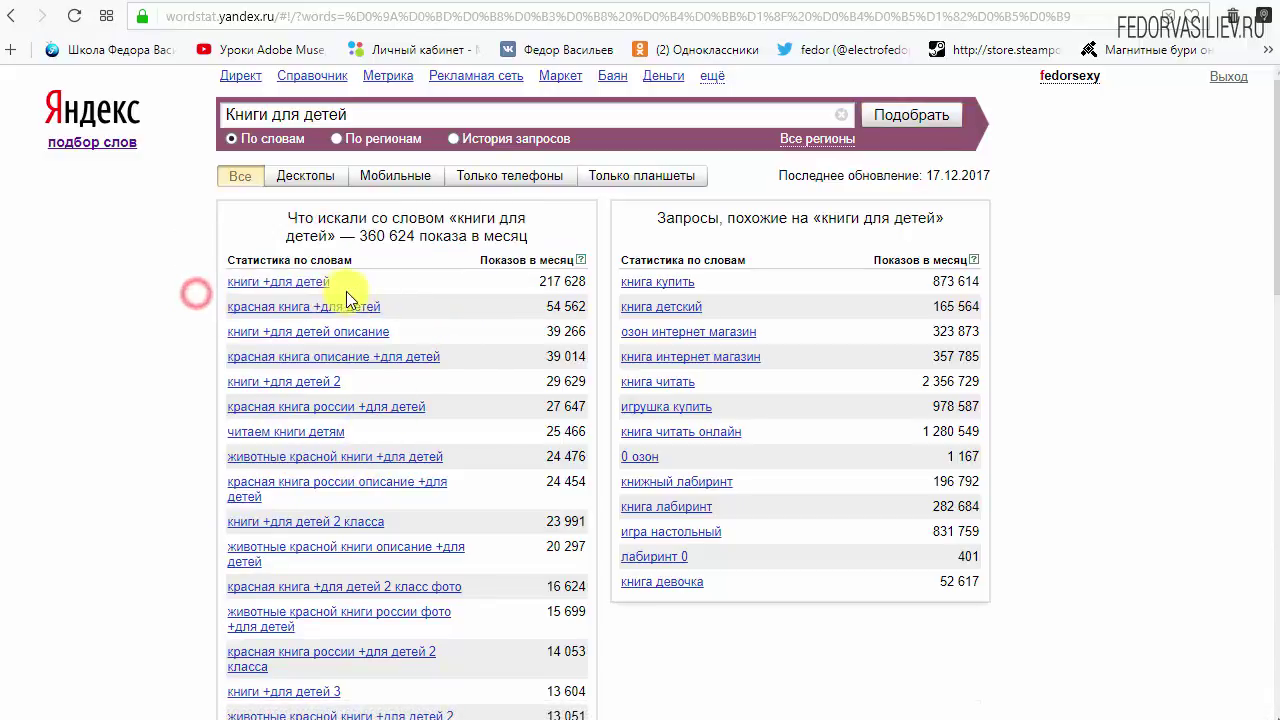
drag(346, 291, 224, 283)
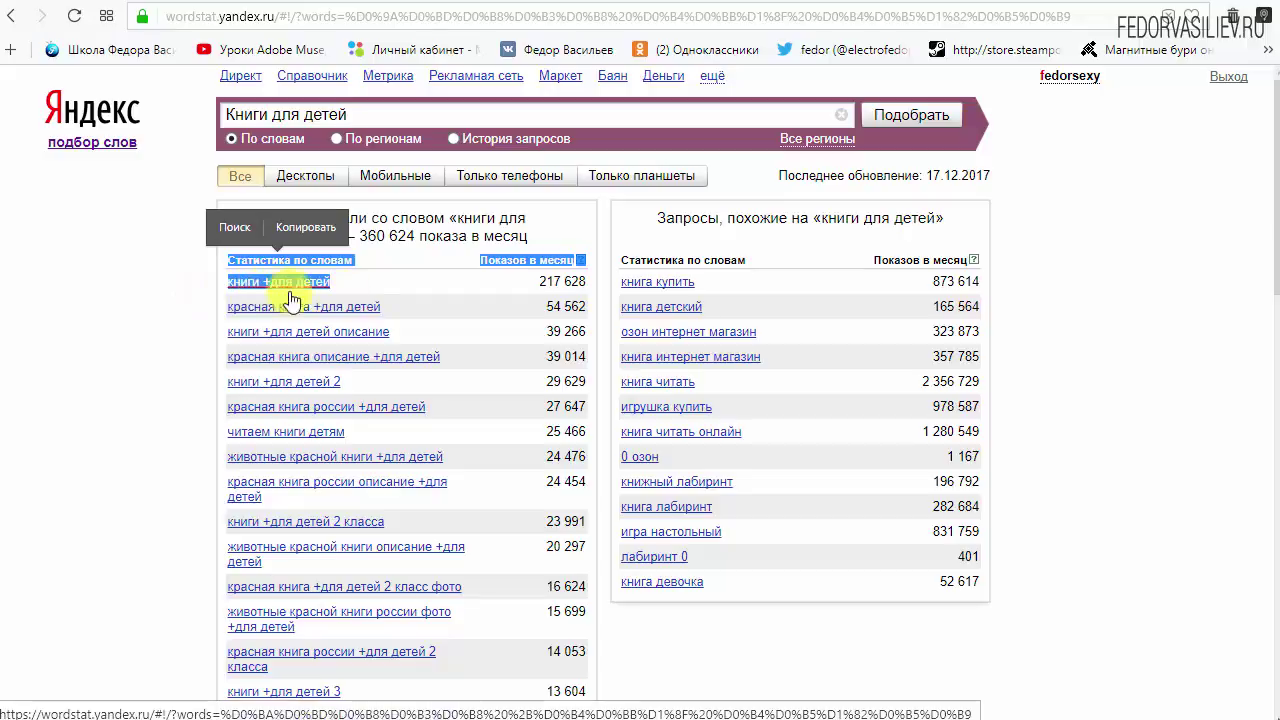
click(362, 289)
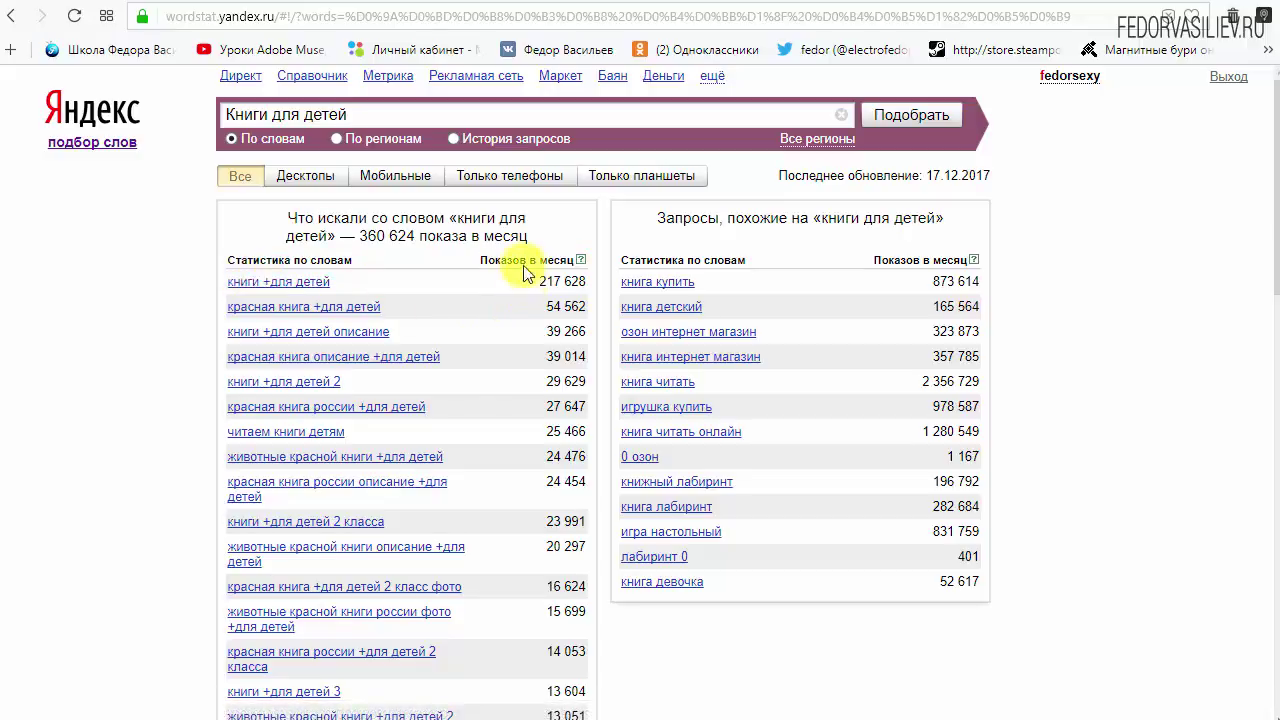
drag(536, 290, 586, 273)
click(518, 288)
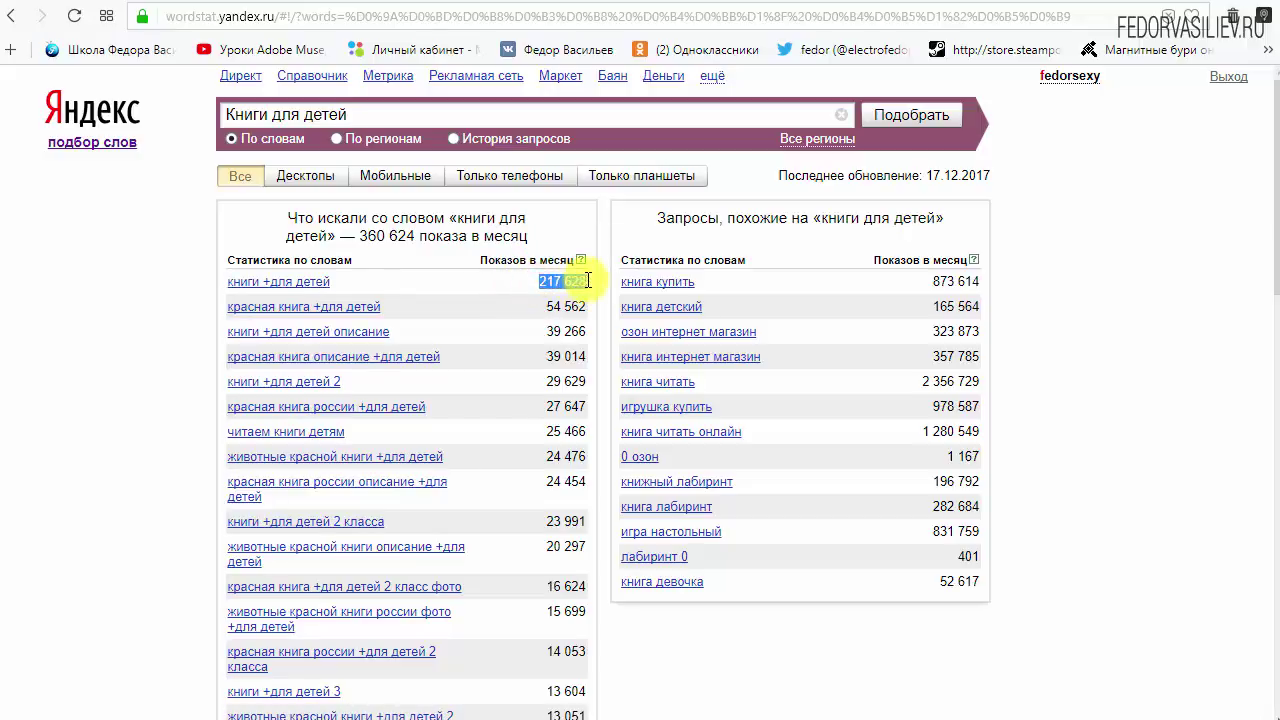
click(429, 279)
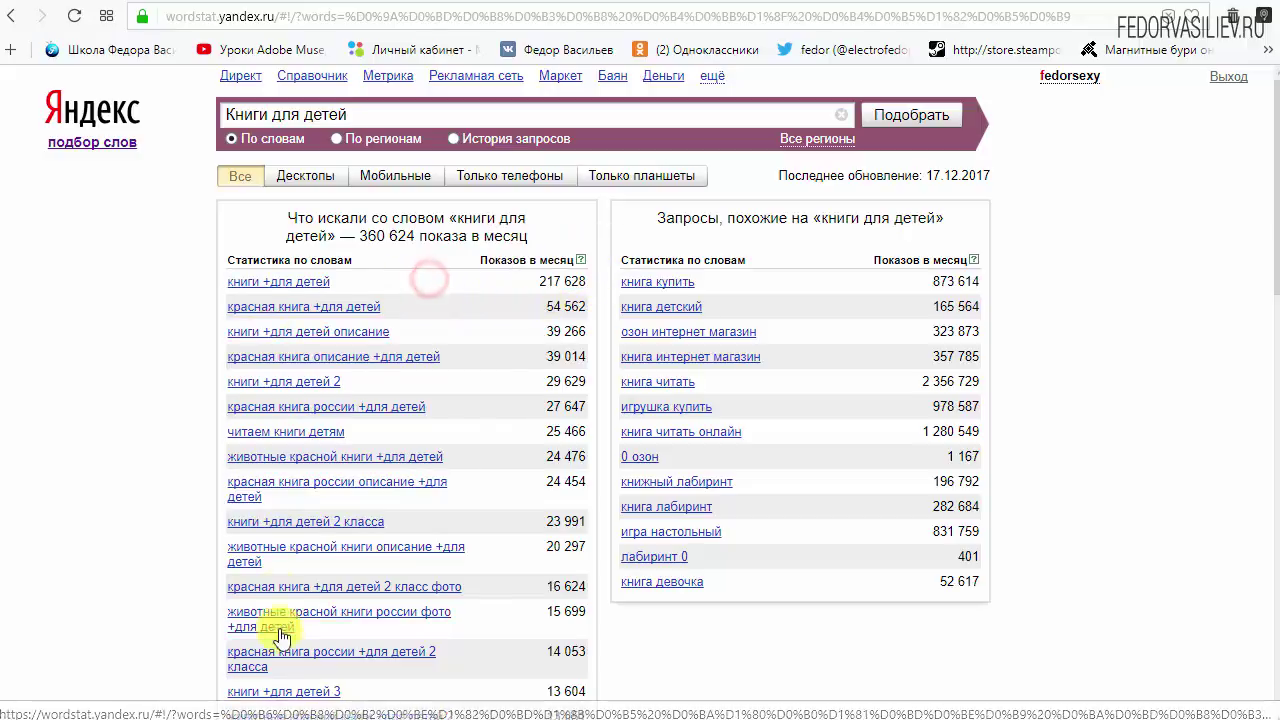
scroll(307, 341, down, 7)
scroll(313, 561, up, 7)
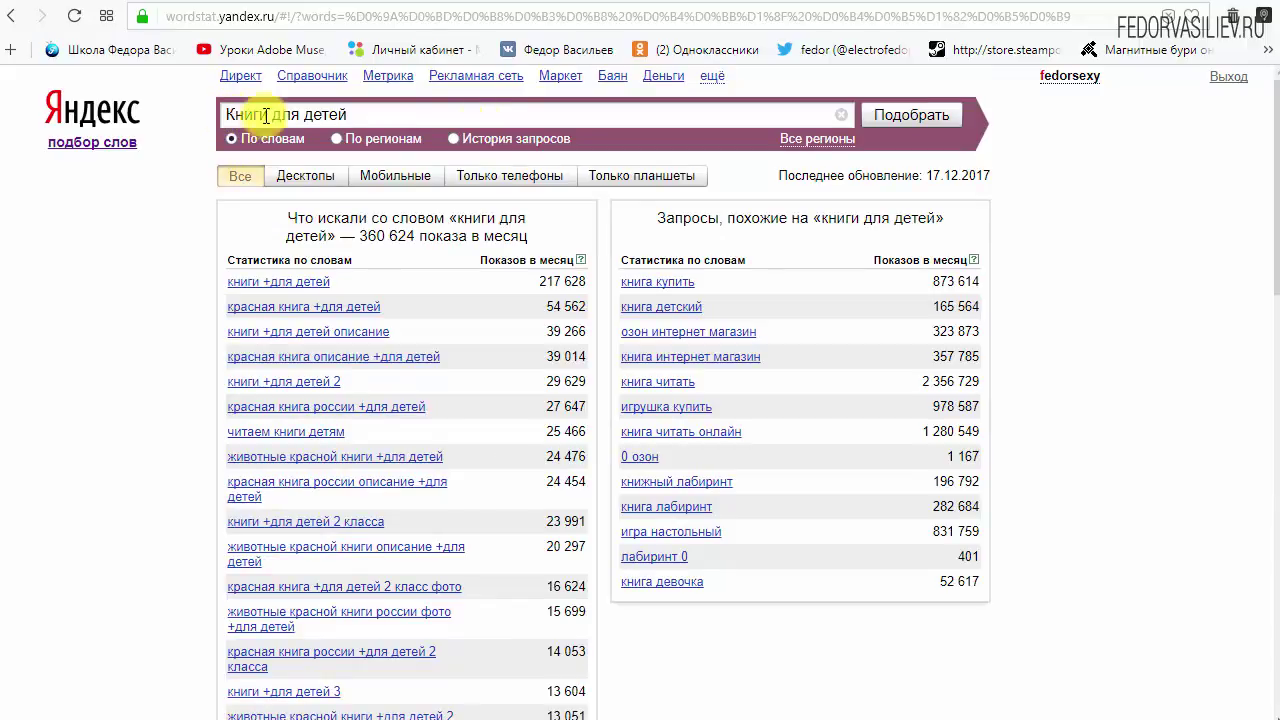
Wrap Книги для детей in quotes and search the exact phrase.
drag(378, 113, 238, 118)
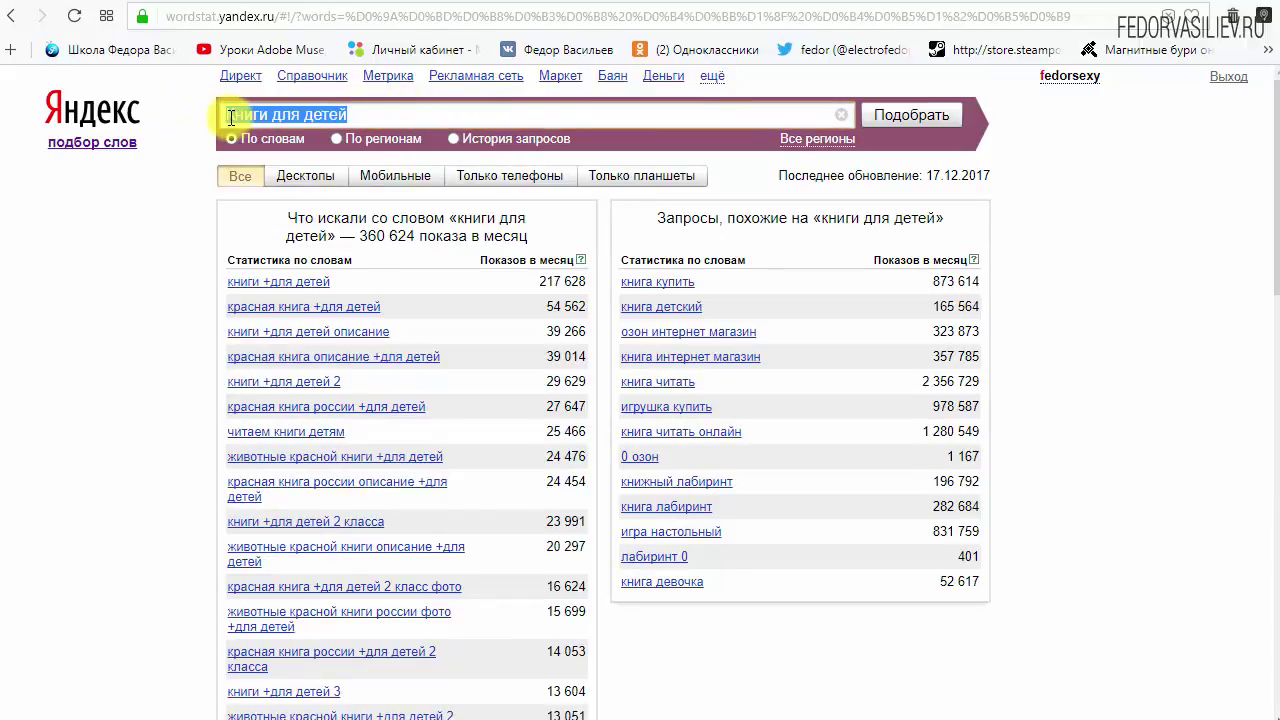
click(232, 118)
text(")
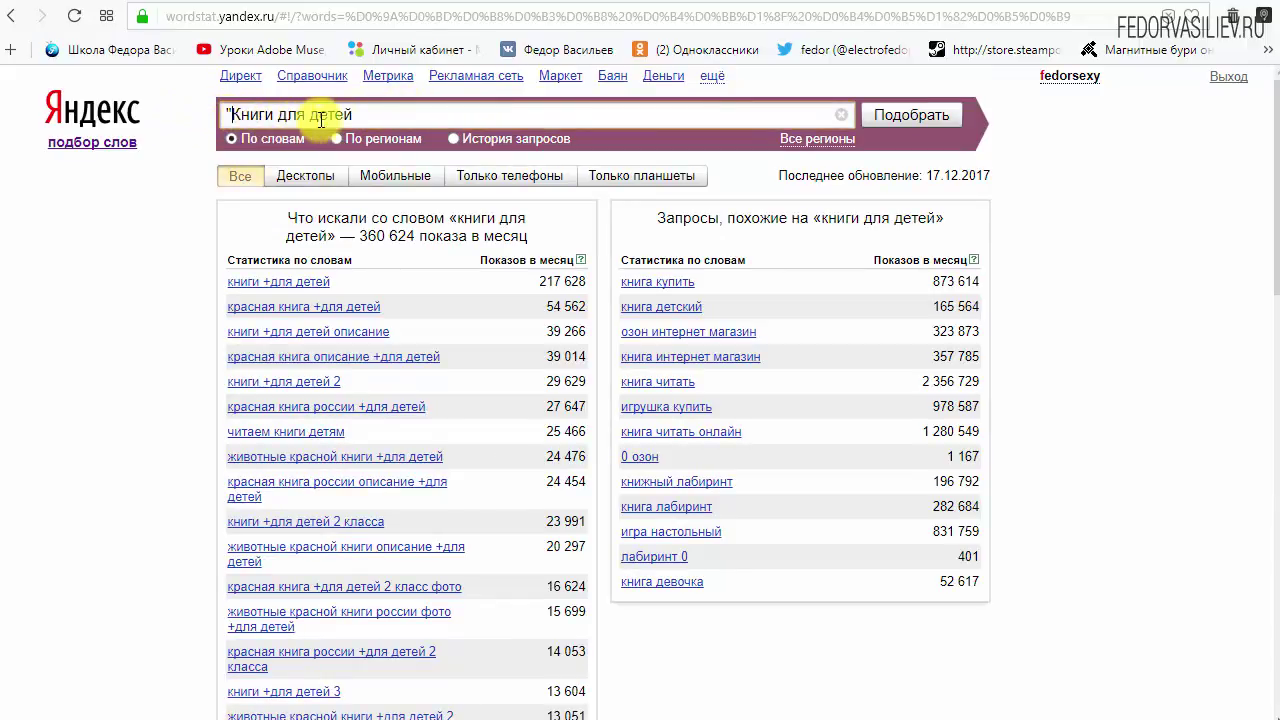
click(352, 114)
text(")
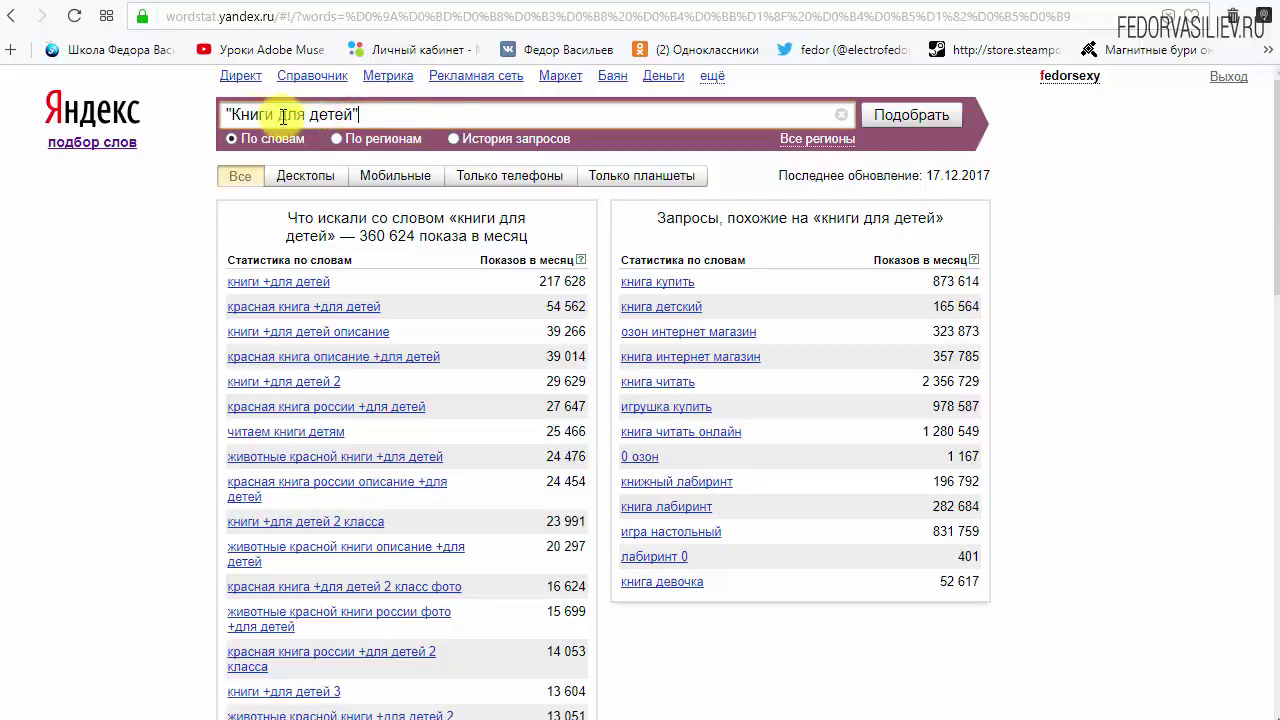
drag(222, 114, 231, 114)
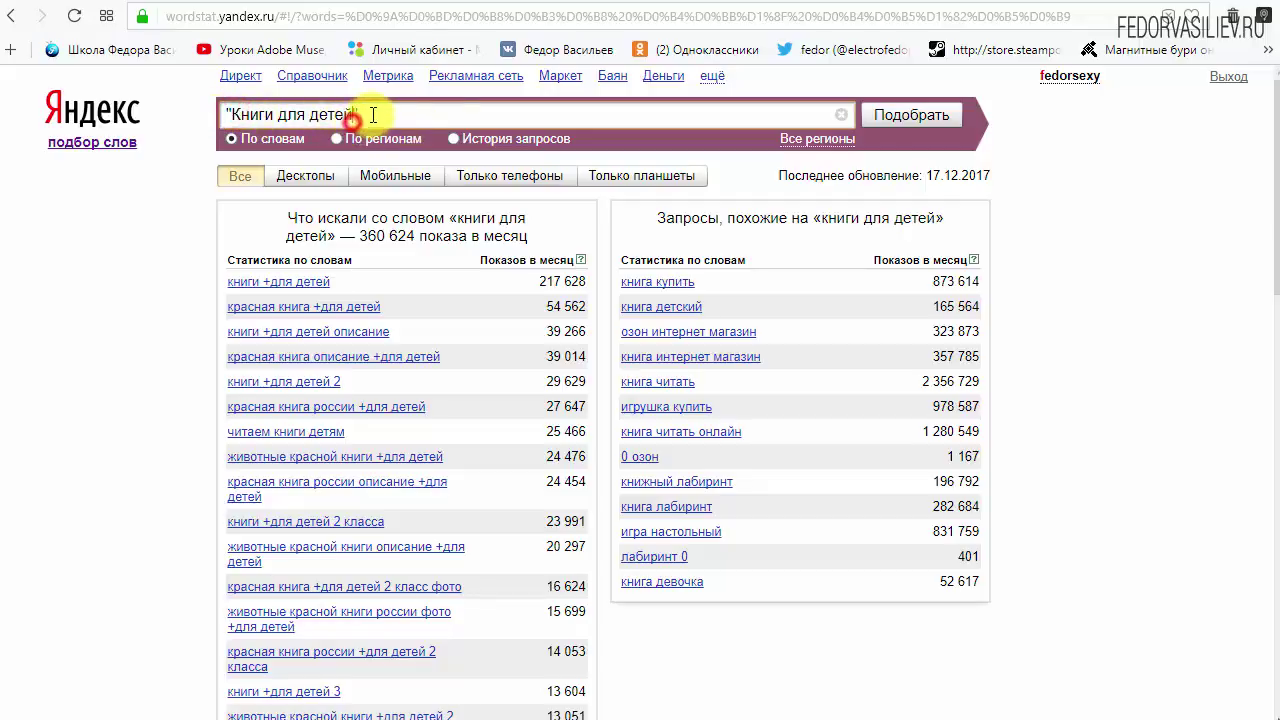
click(505, 117)
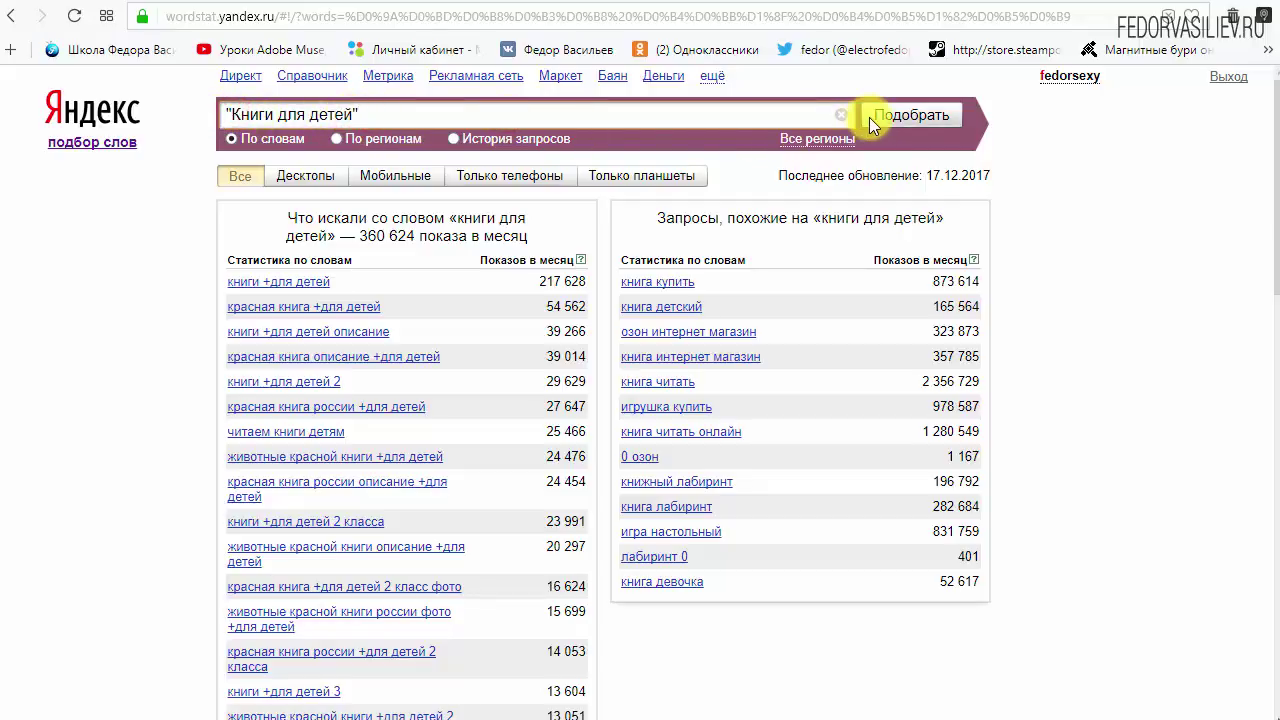
click(910, 115)
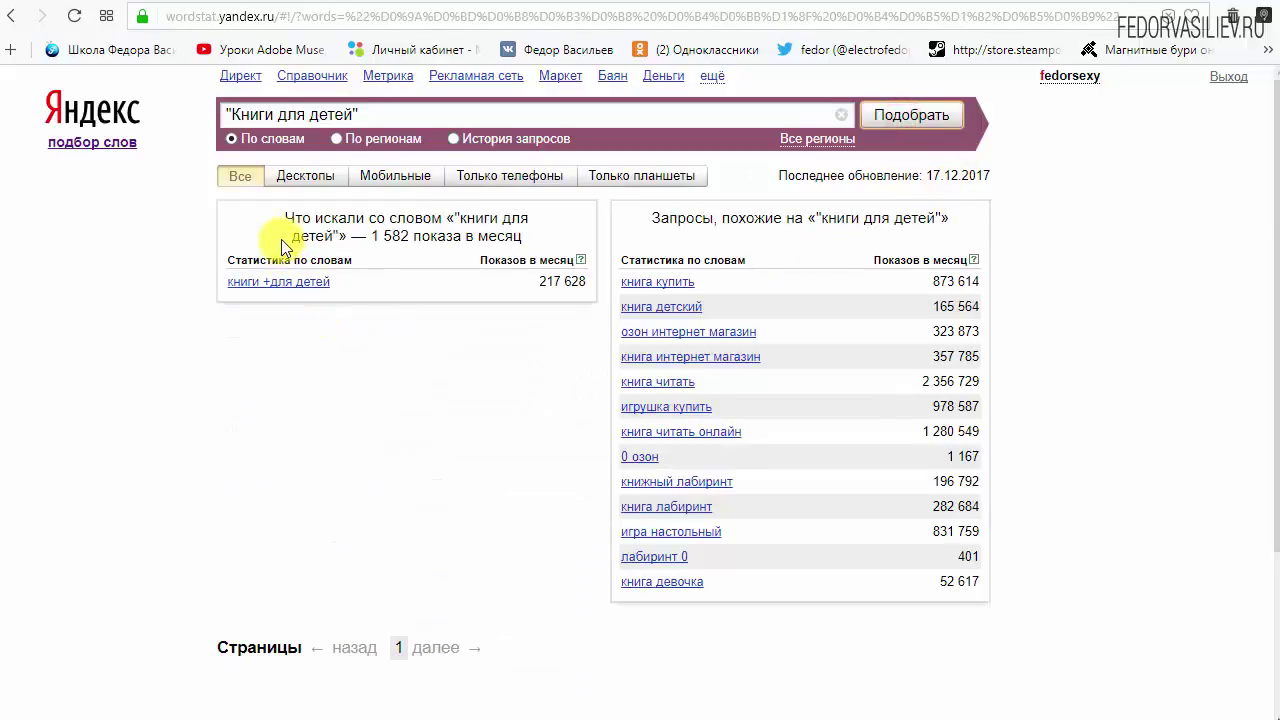
Highlight the 1 582 monthly impressions figure and the quoted query text.
drag(281, 239, 540, 240)
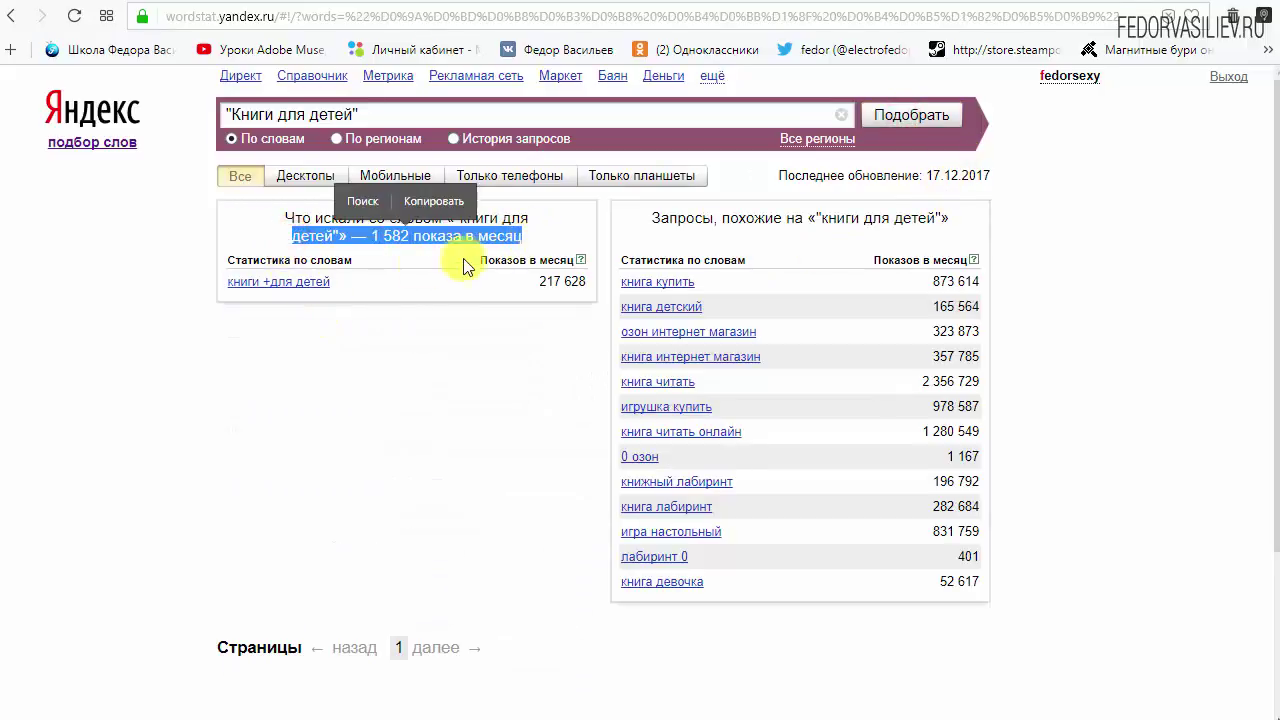
click(365, 238)
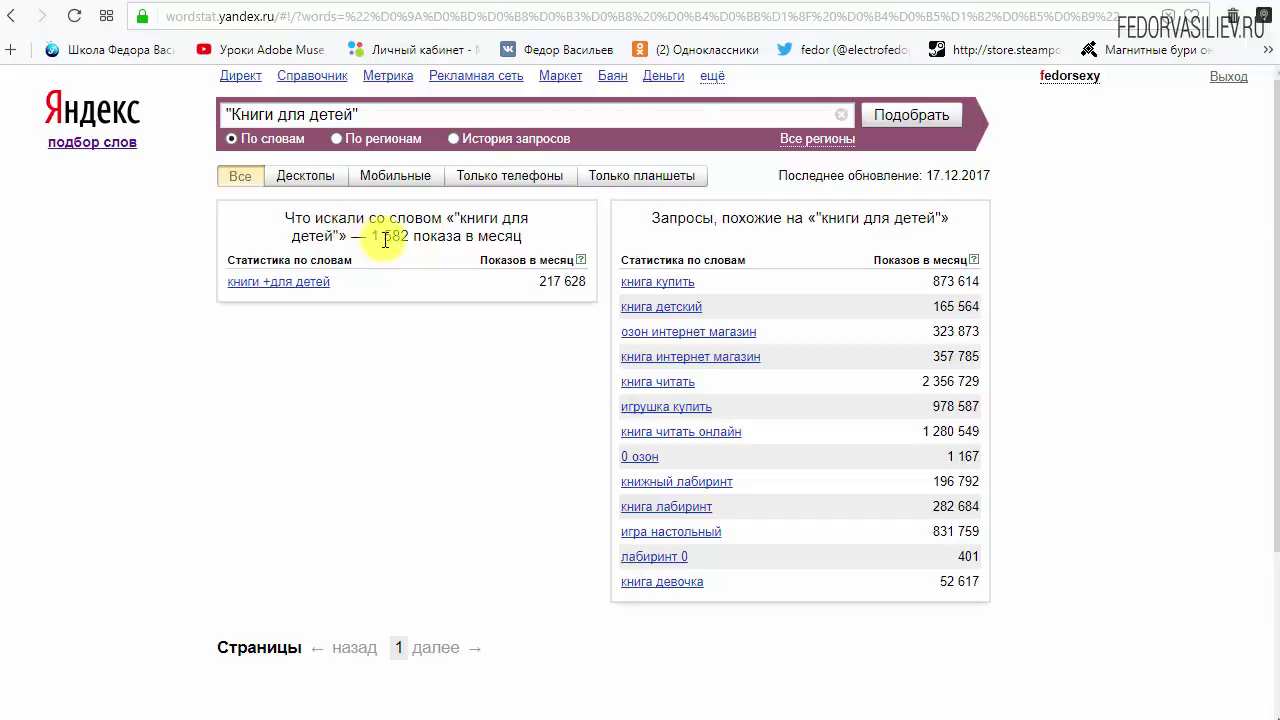
drag(525, 238, 370, 238)
drag(352, 115, 235, 117)
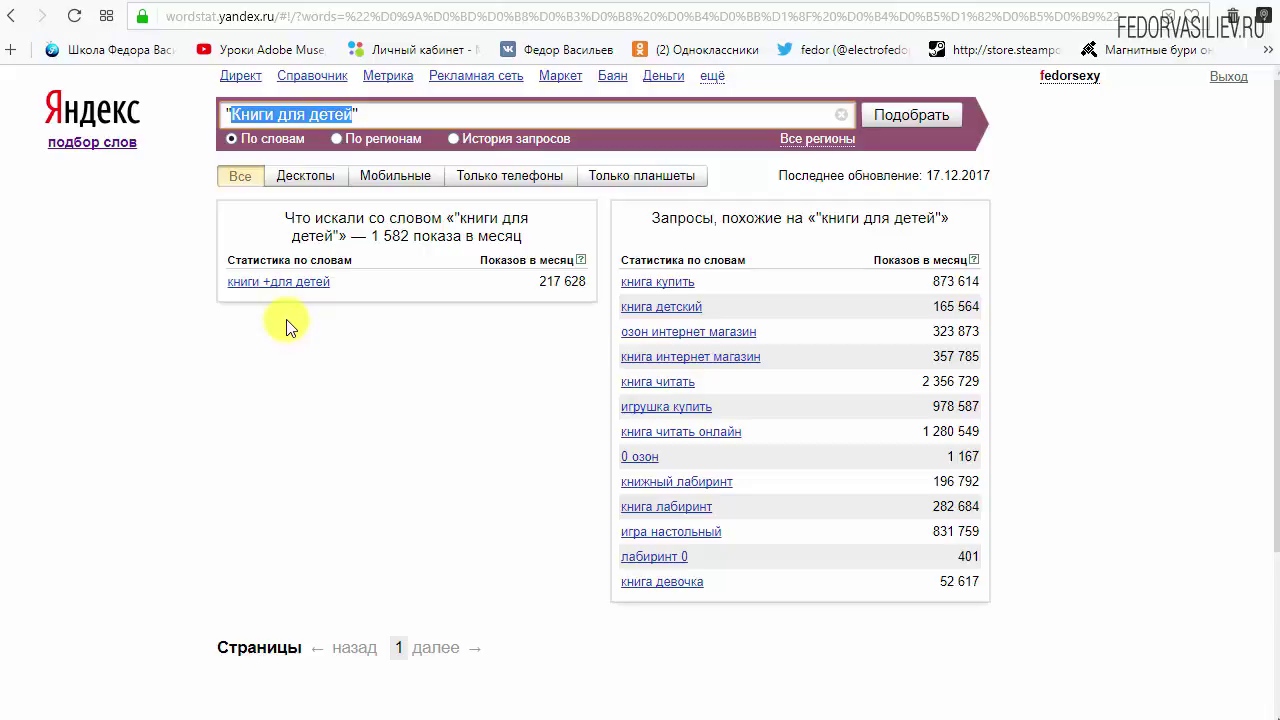
click(333, 114)
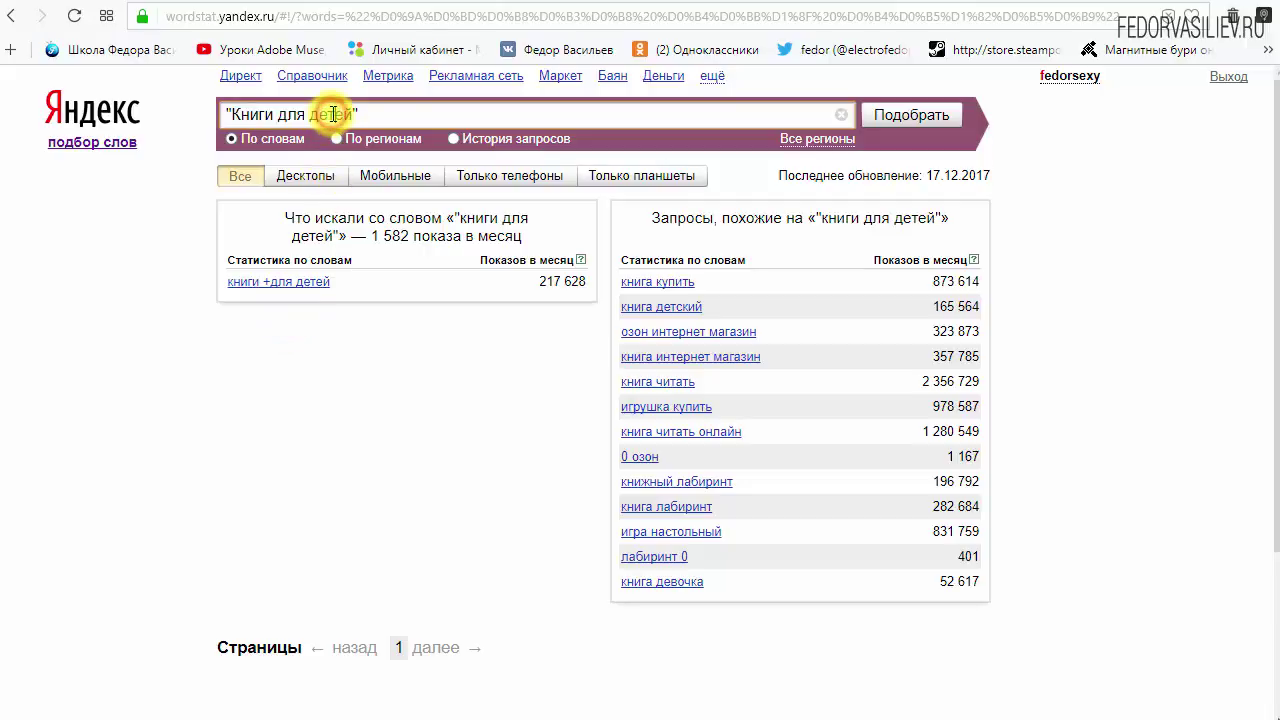
drag(352, 114, 238, 113)
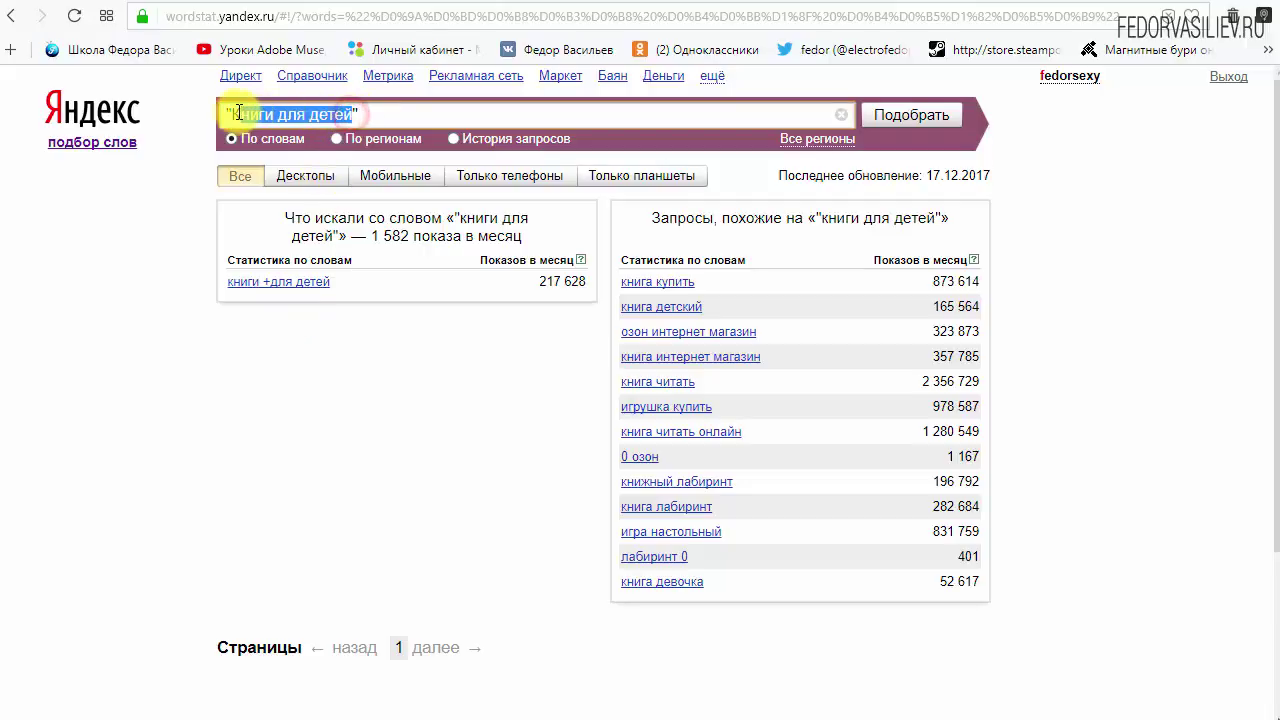
click(334, 114)
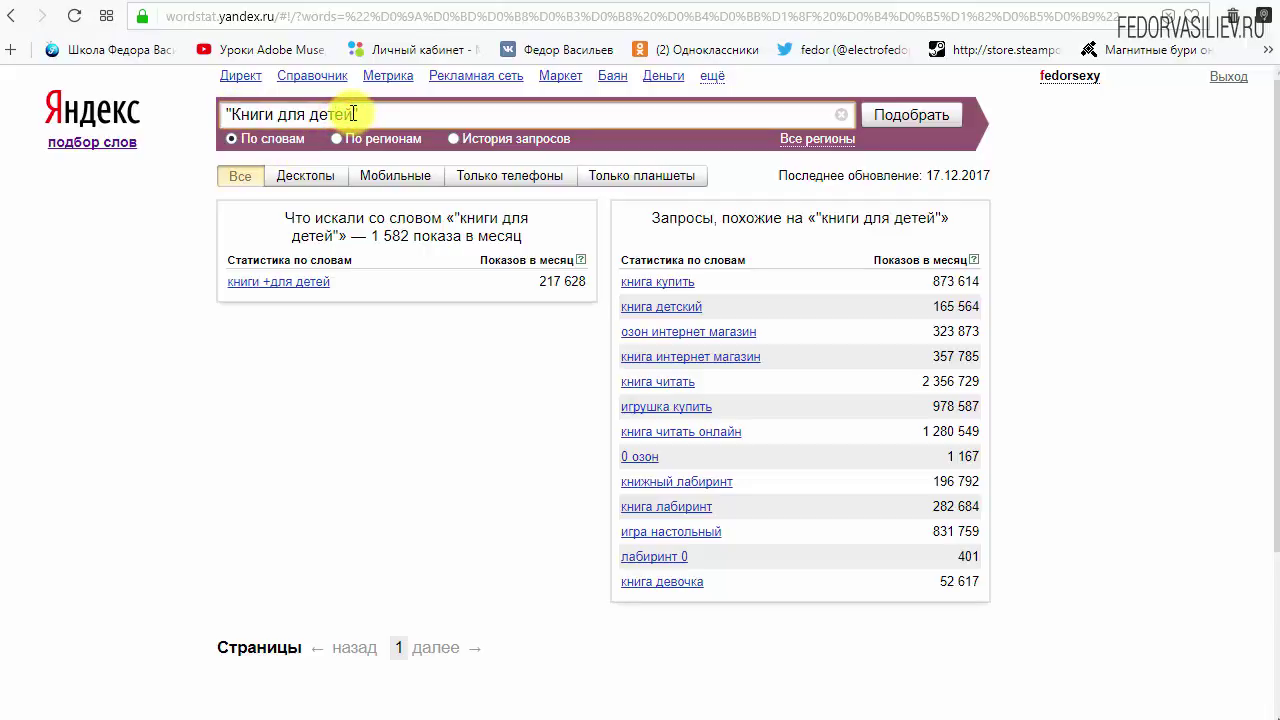
drag(352, 114, 231, 114)
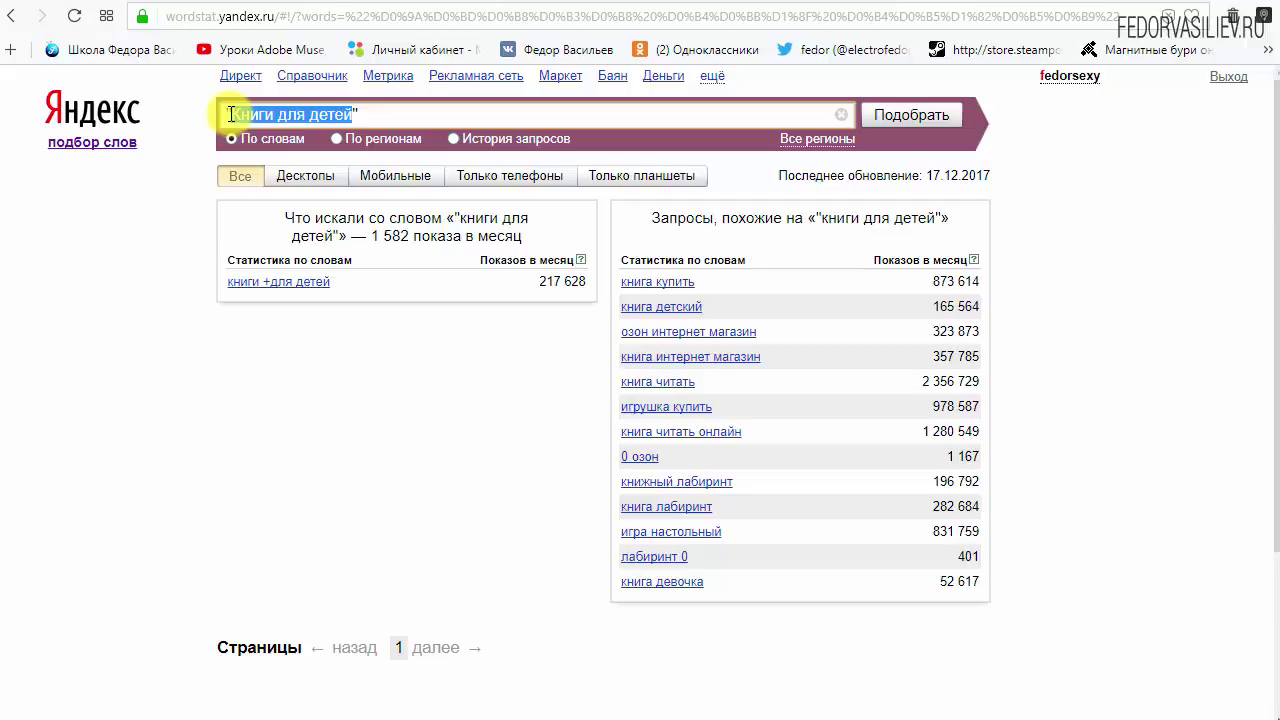
click(231, 114)
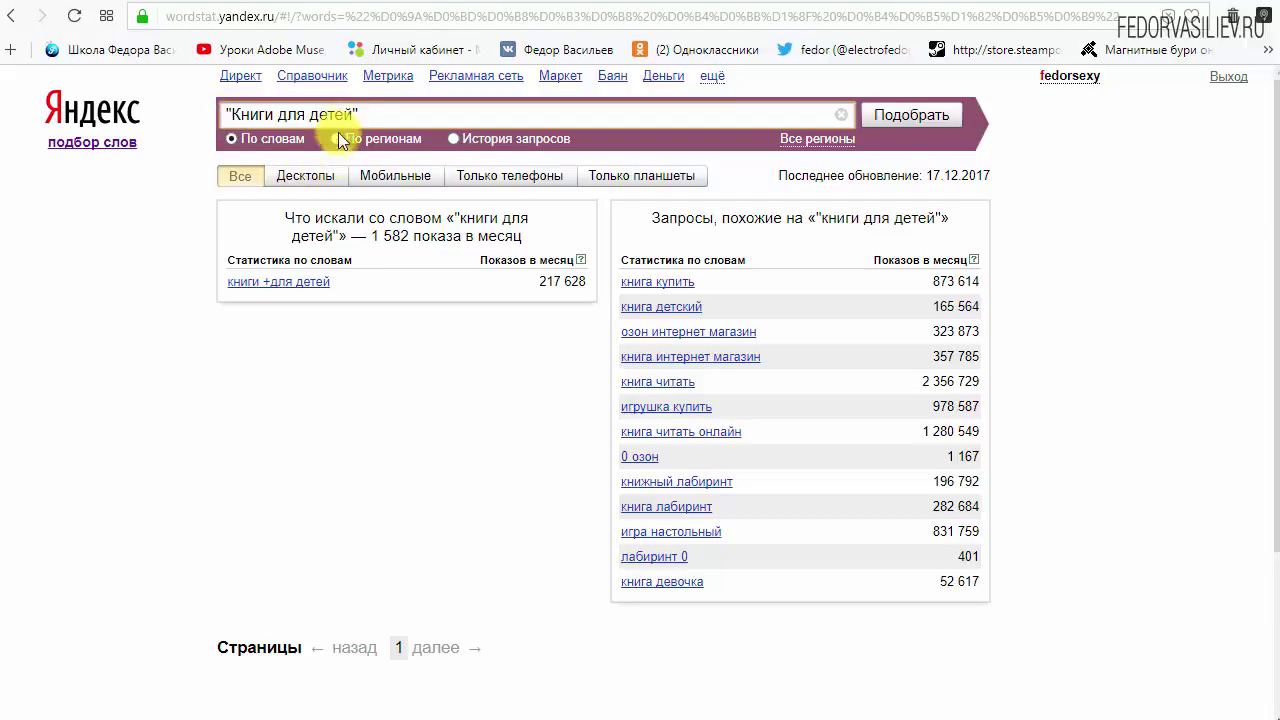
drag(355, 114, 231, 114)
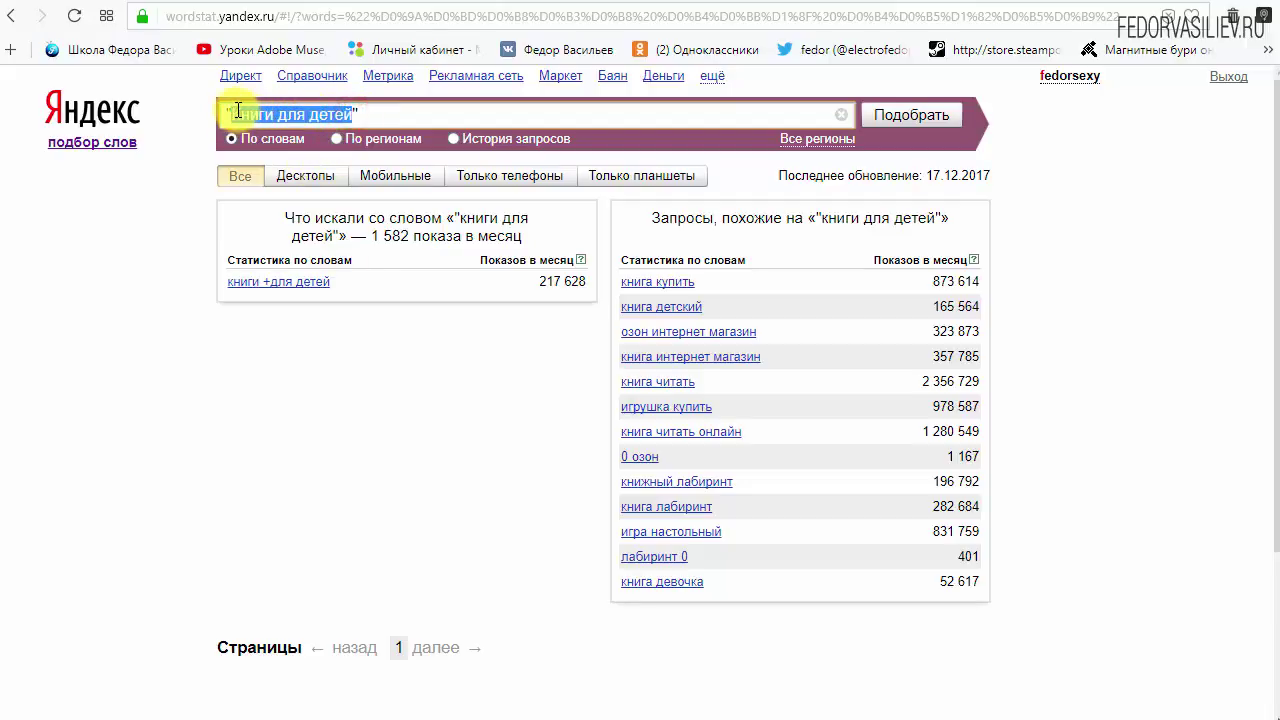
click(257, 116)
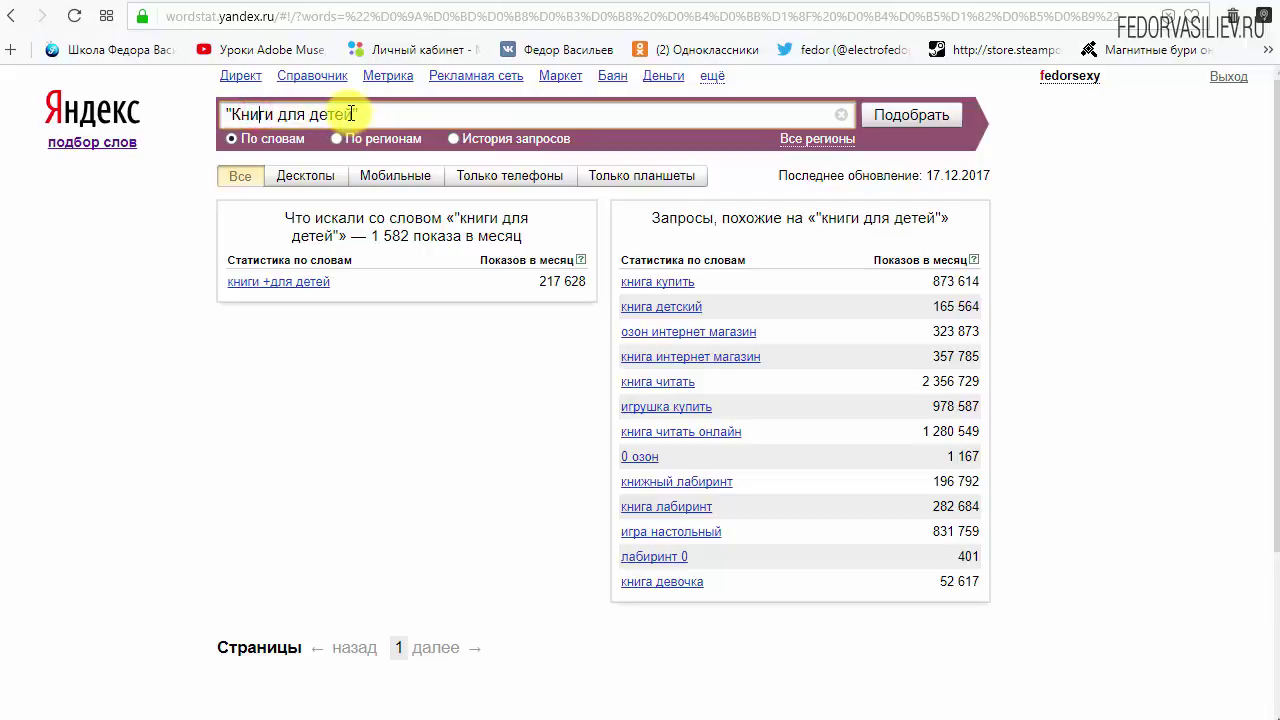
drag(351, 114, 231, 114)
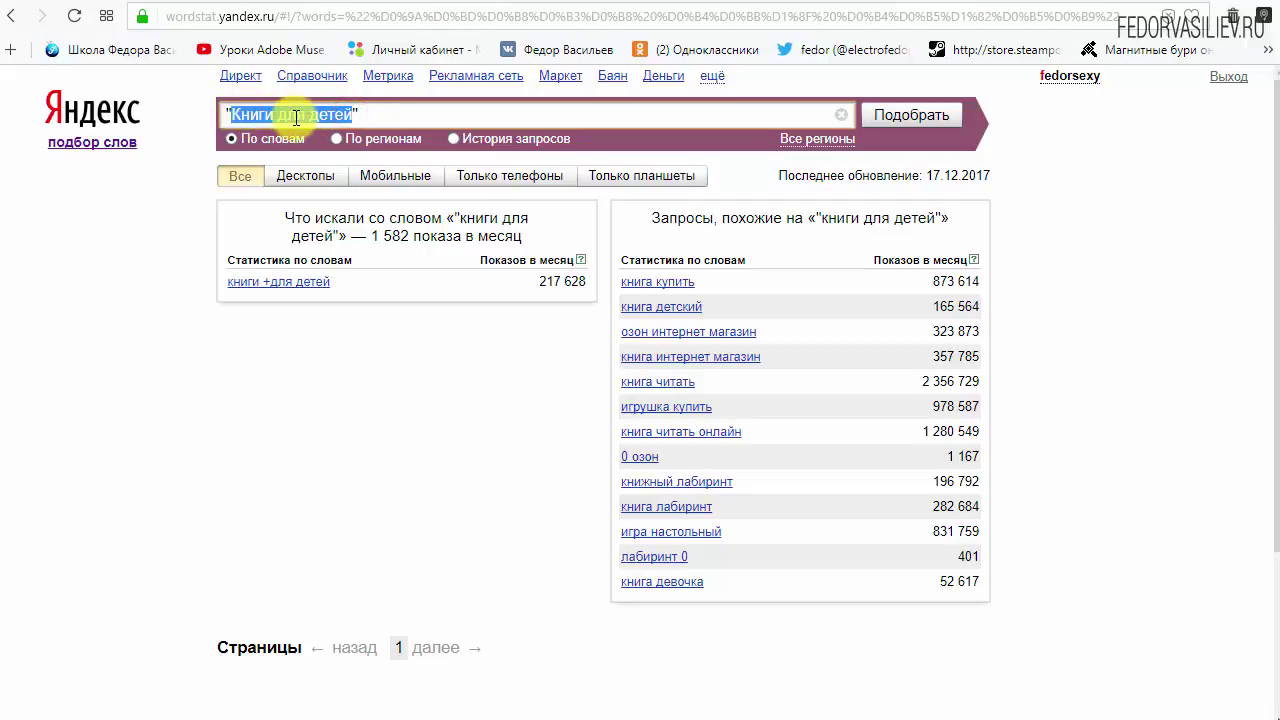
drag(368, 235, 522, 237)
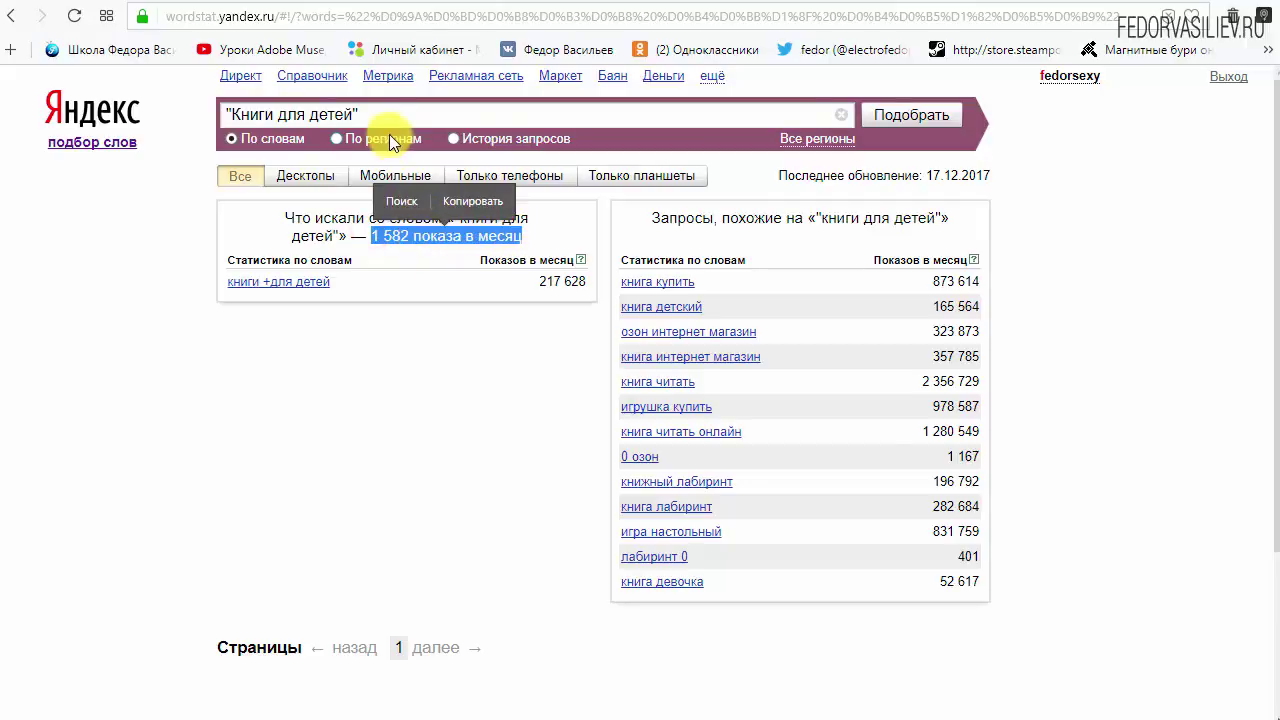
click(352, 114)
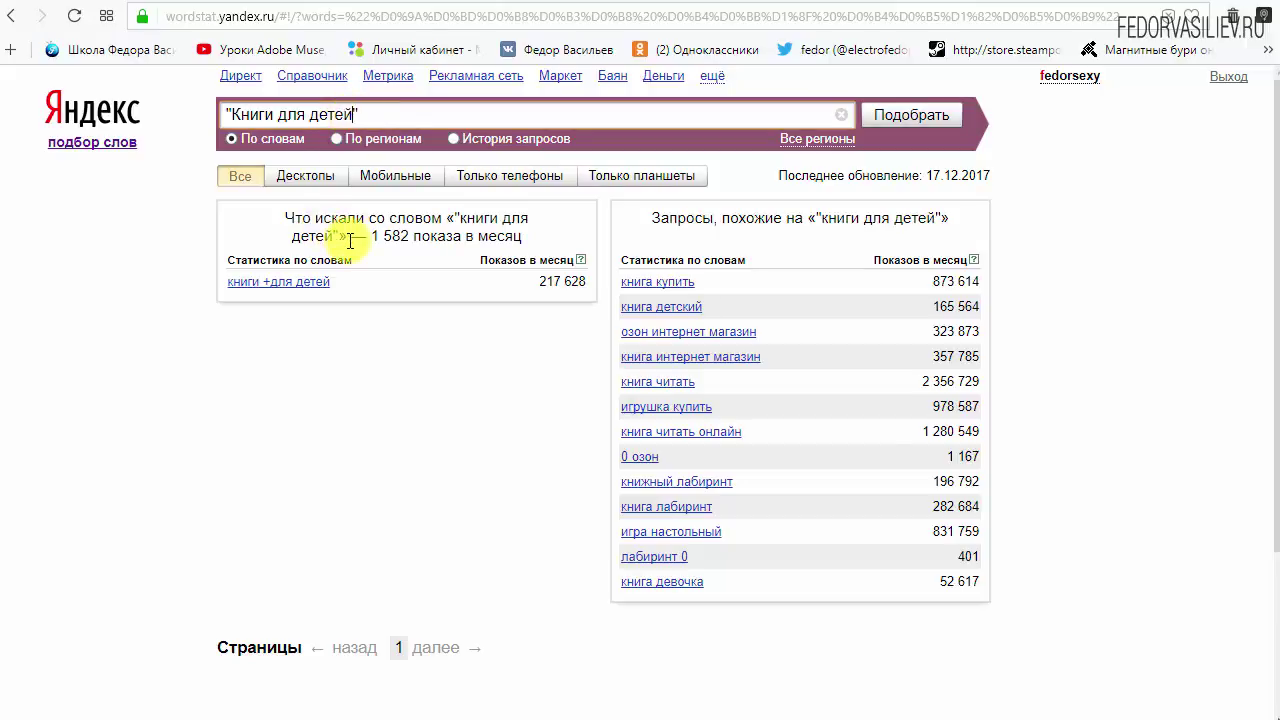
drag(345, 236, 372, 237)
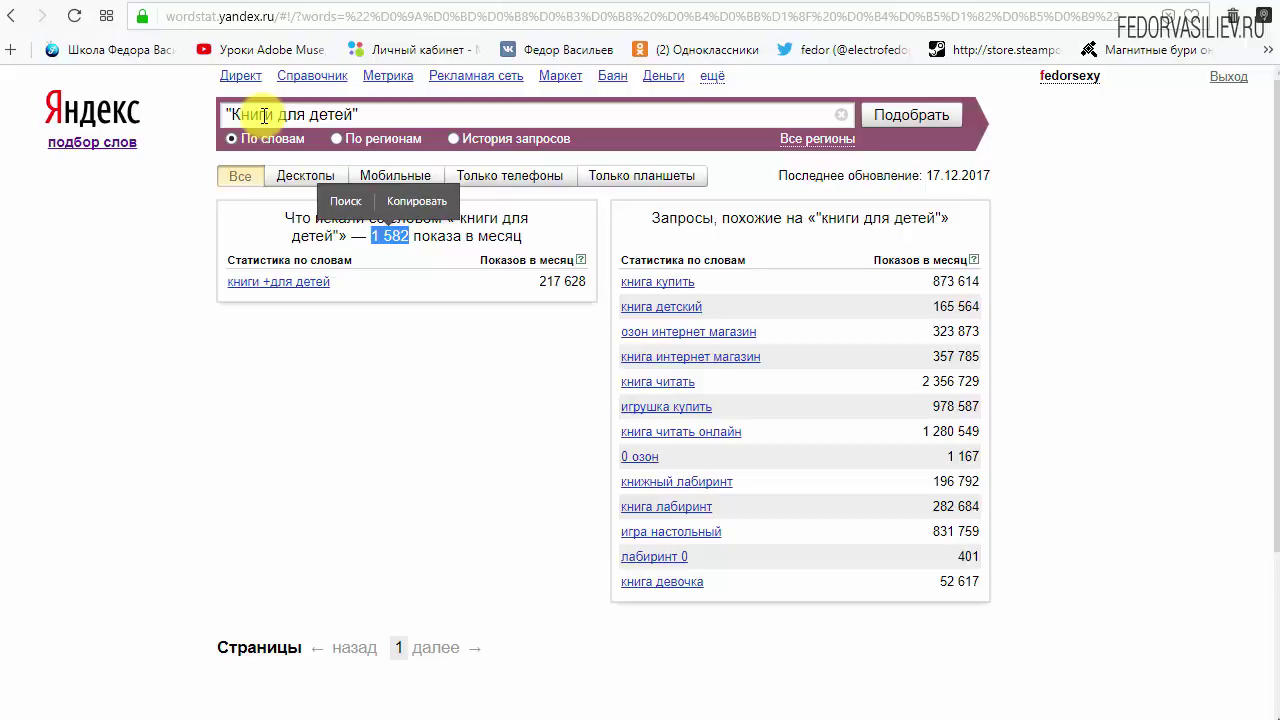
click(380, 240)
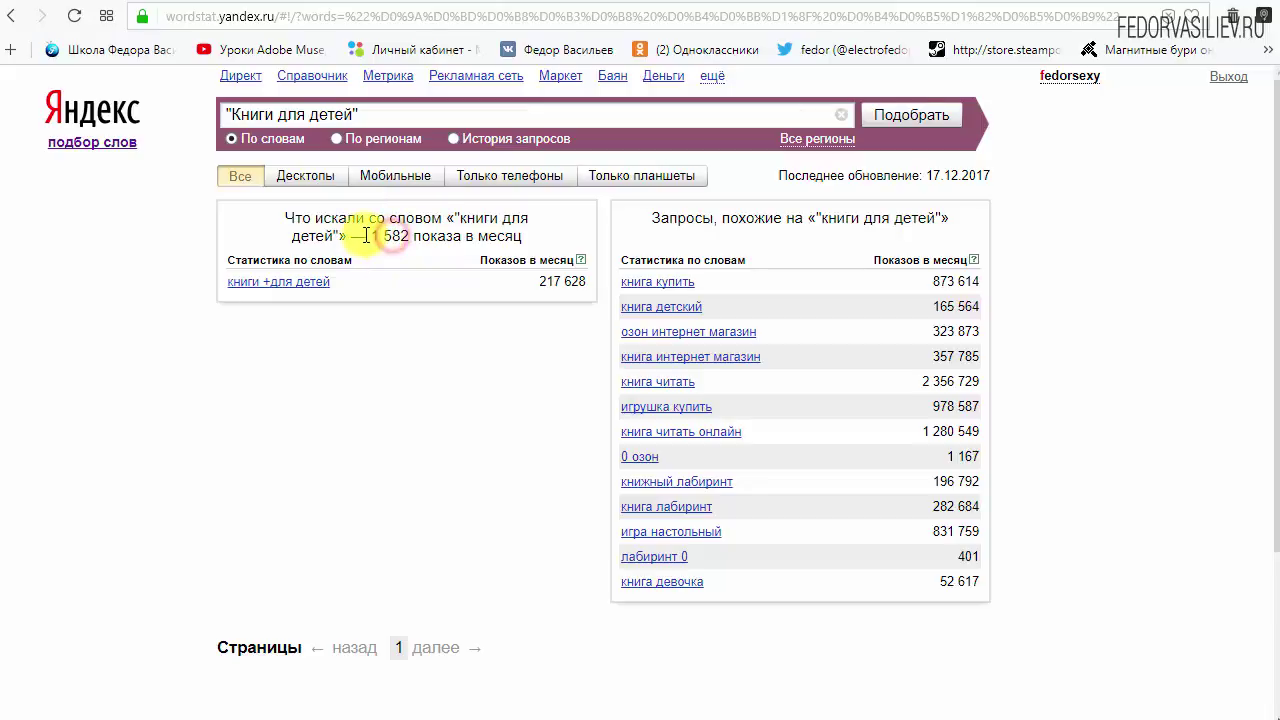
drag(368, 236, 408, 236)
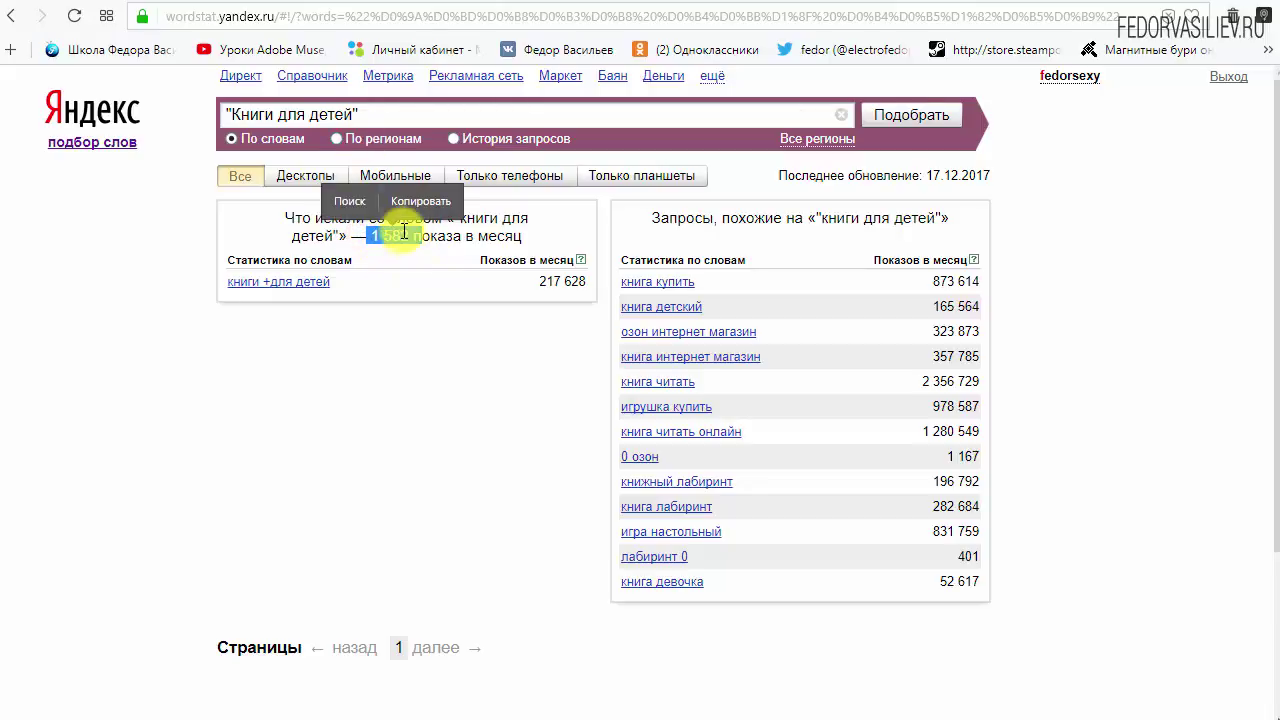
click(400, 238)
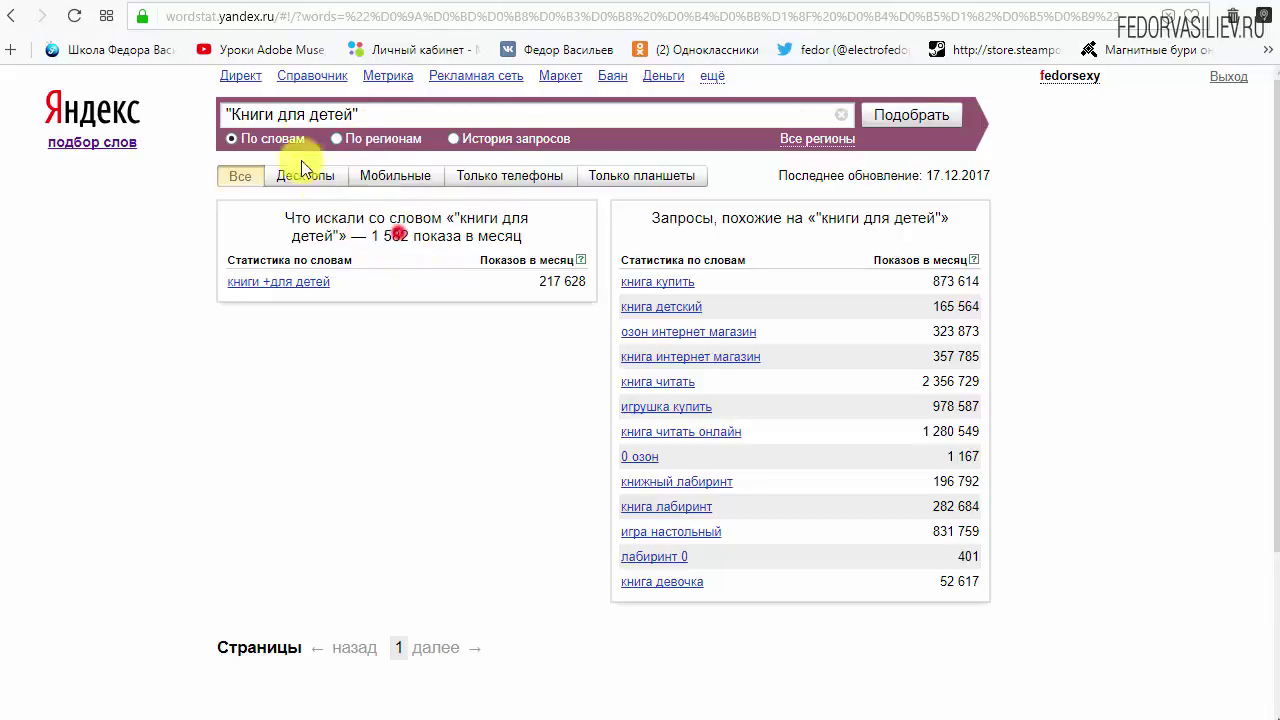
drag(365, 235, 418, 235)
click(372, 234)
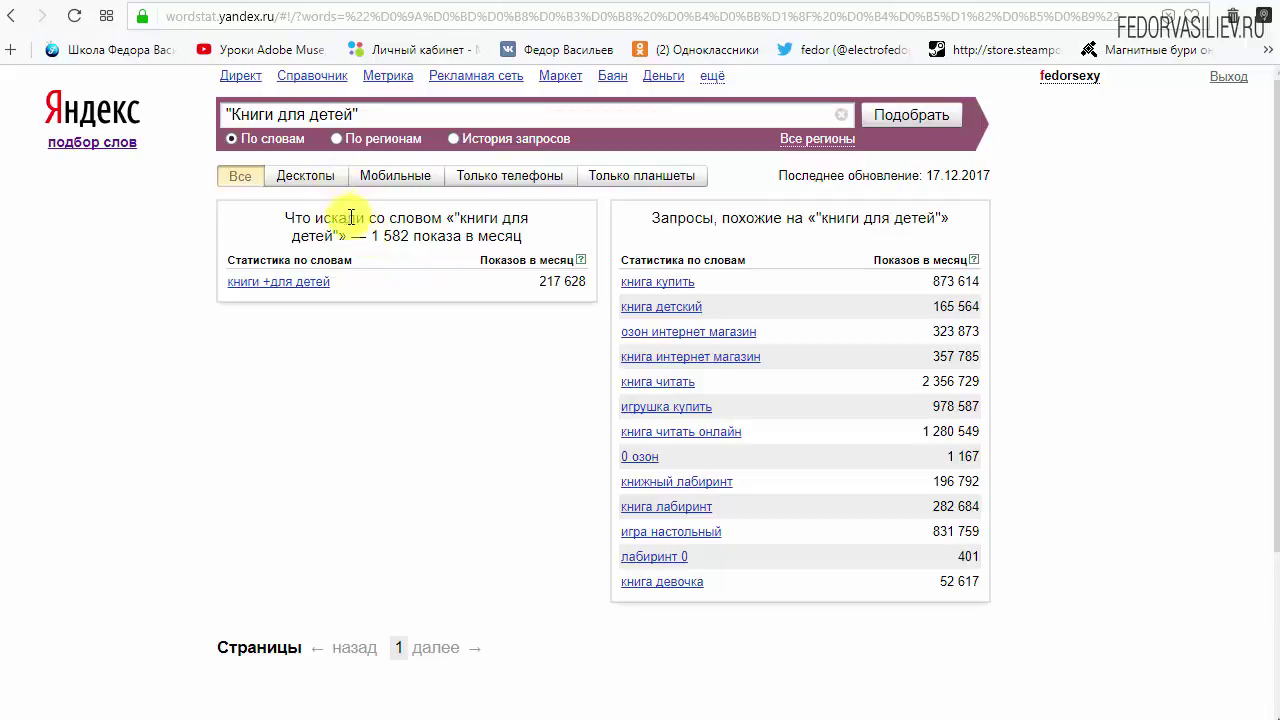
drag(366, 236, 465, 236)
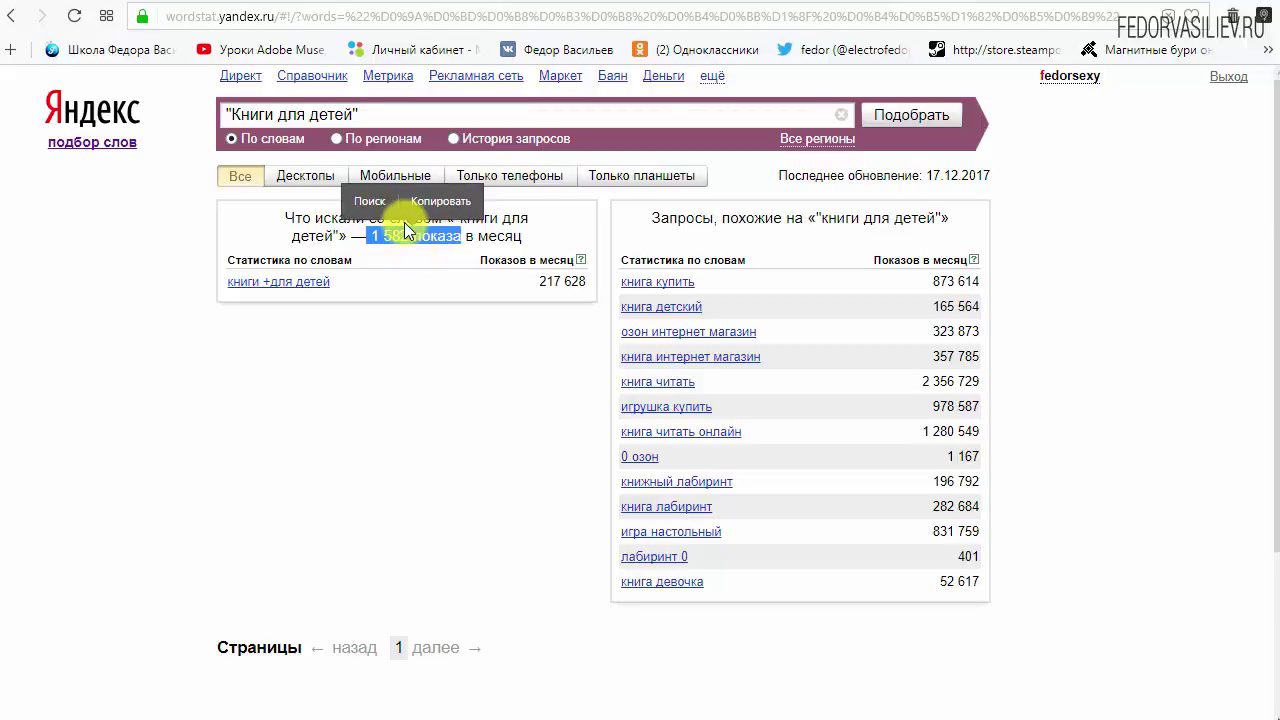
click(395, 239)
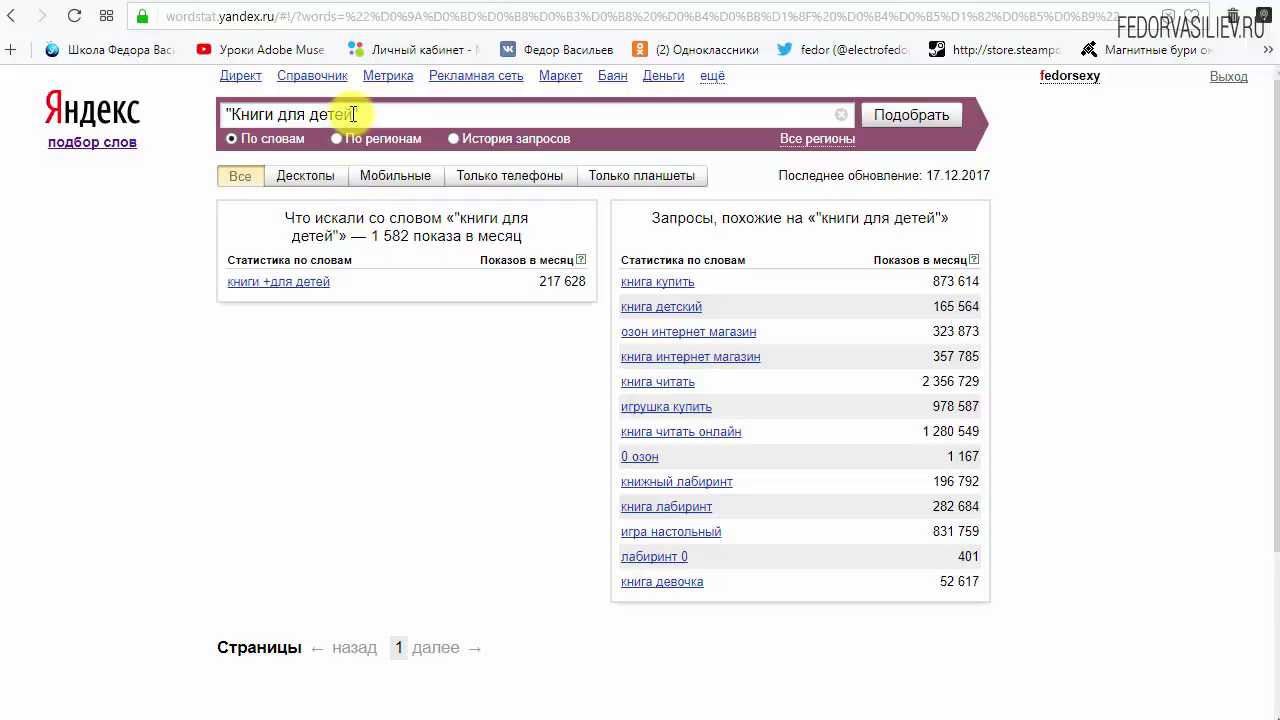
Pick the related query книга детский from the similar-queries list.
drag(352, 114, 240, 116)
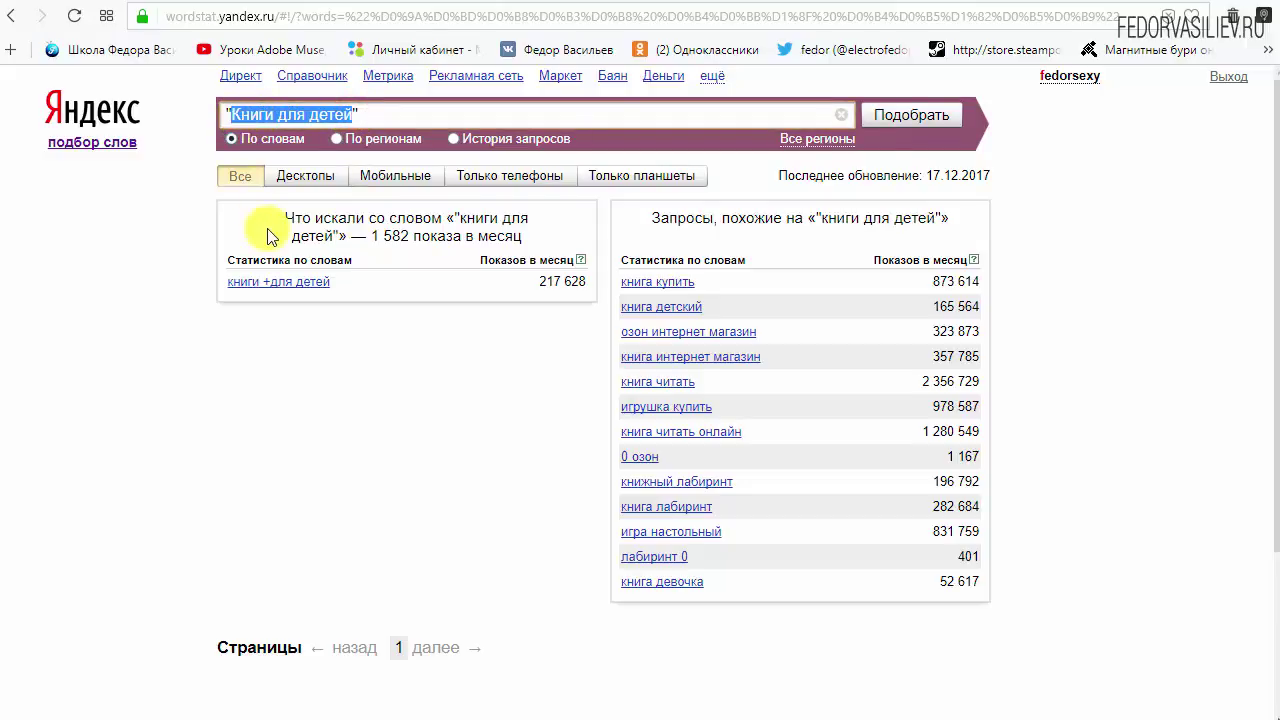
click(329, 116)
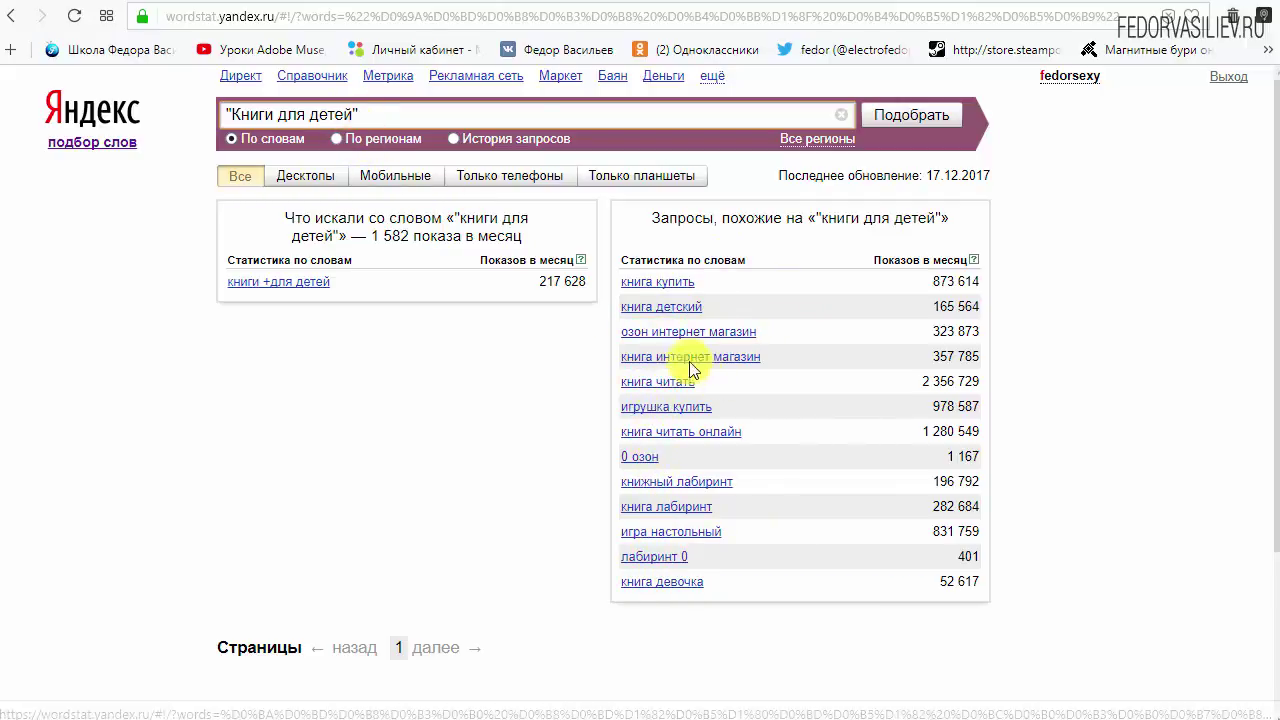
click(657, 309)
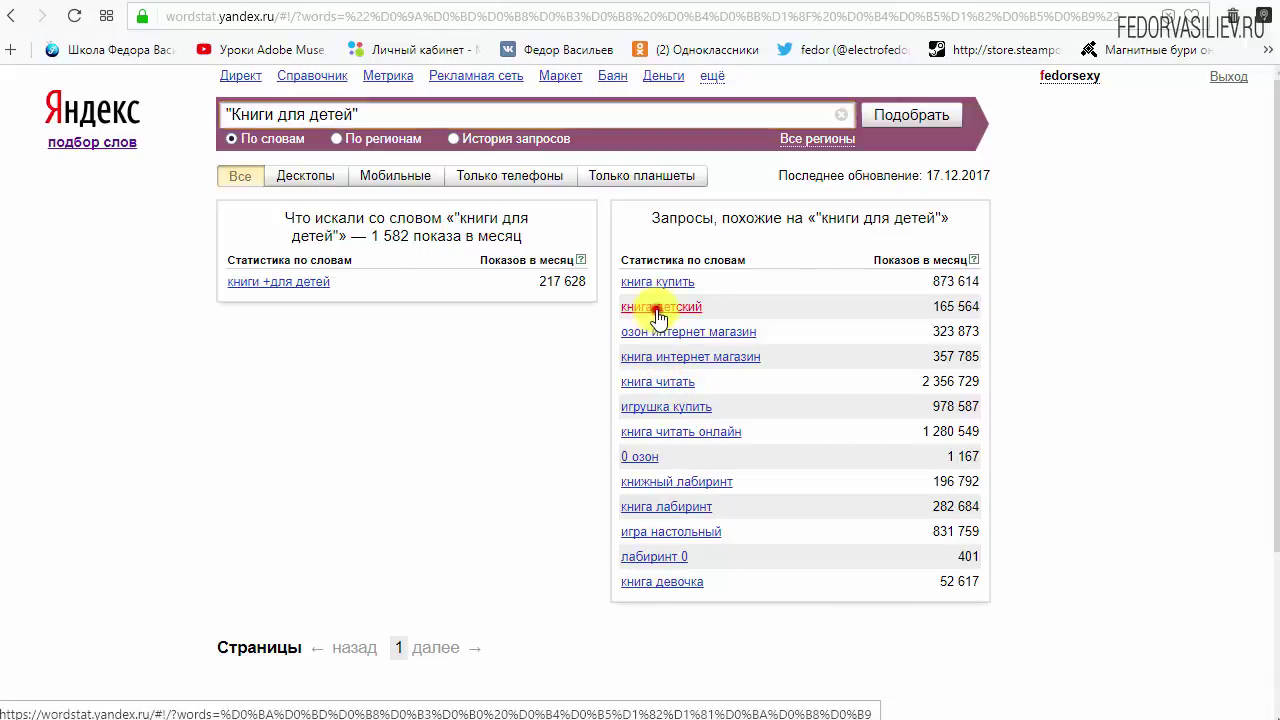
Put книга детский in quotes and search the exact phrase.
drag(343, 112, 172, 118)
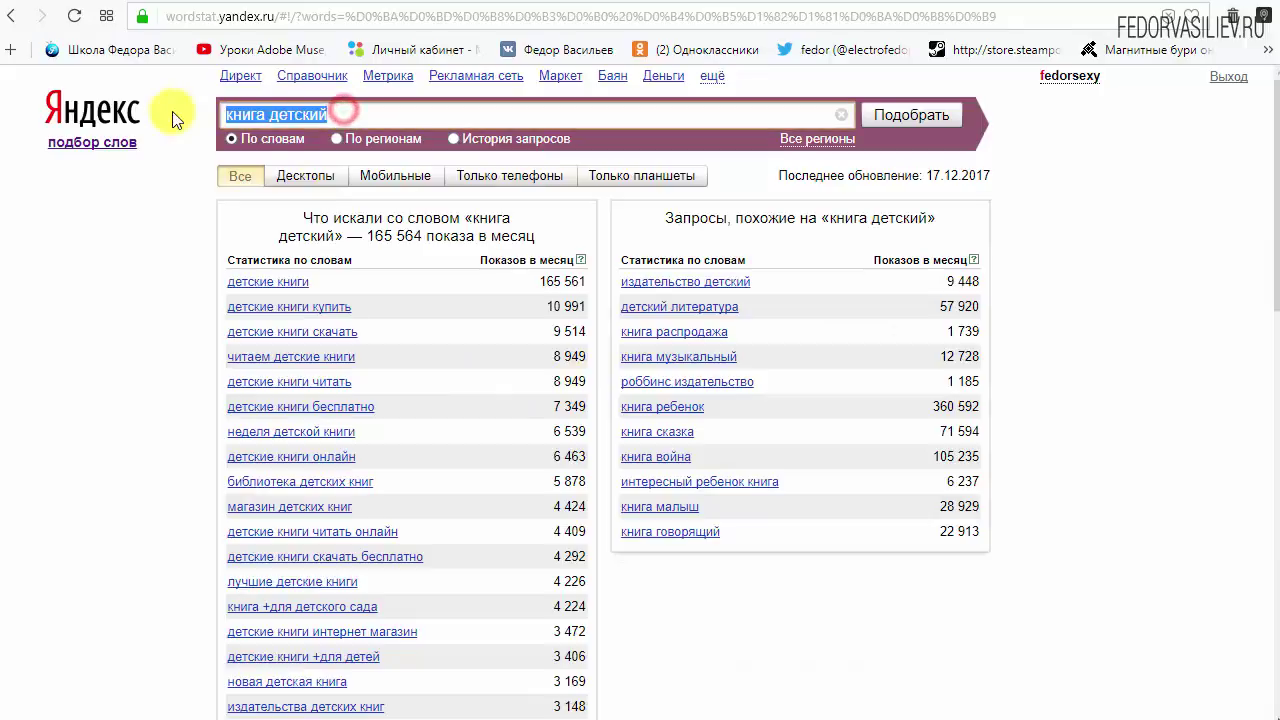
click(241, 113)
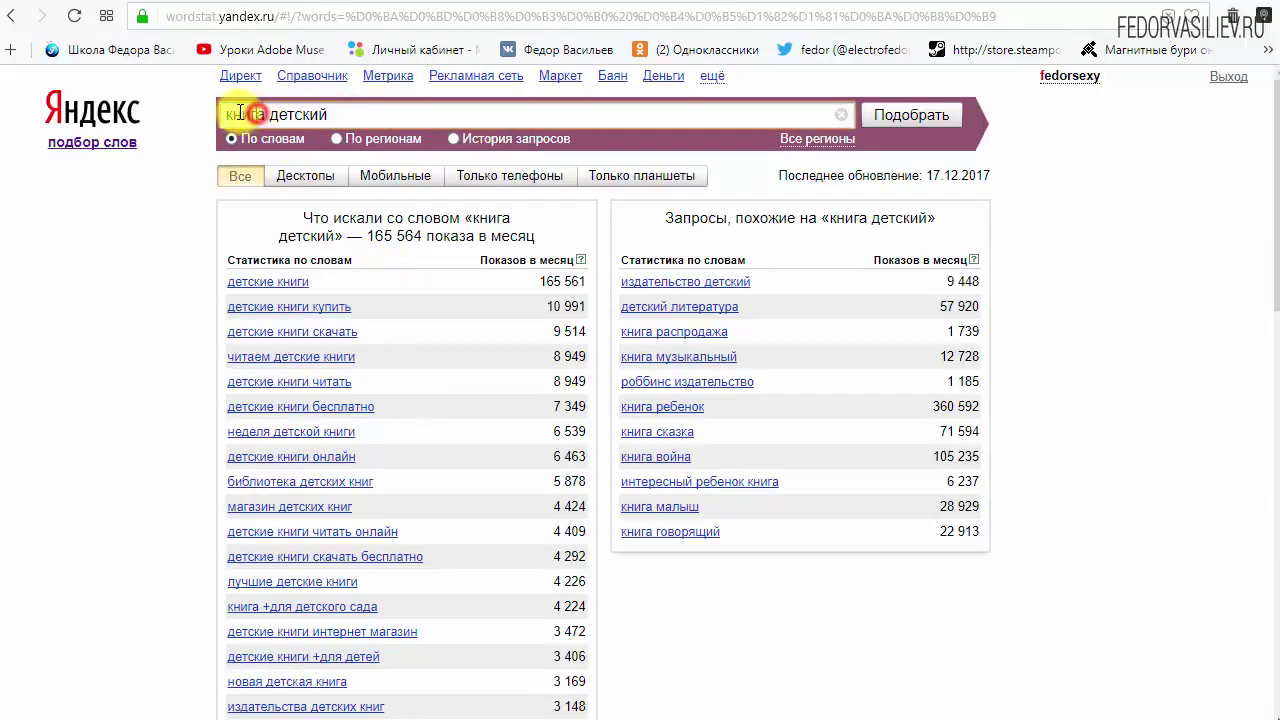
click(222, 114)
text(")
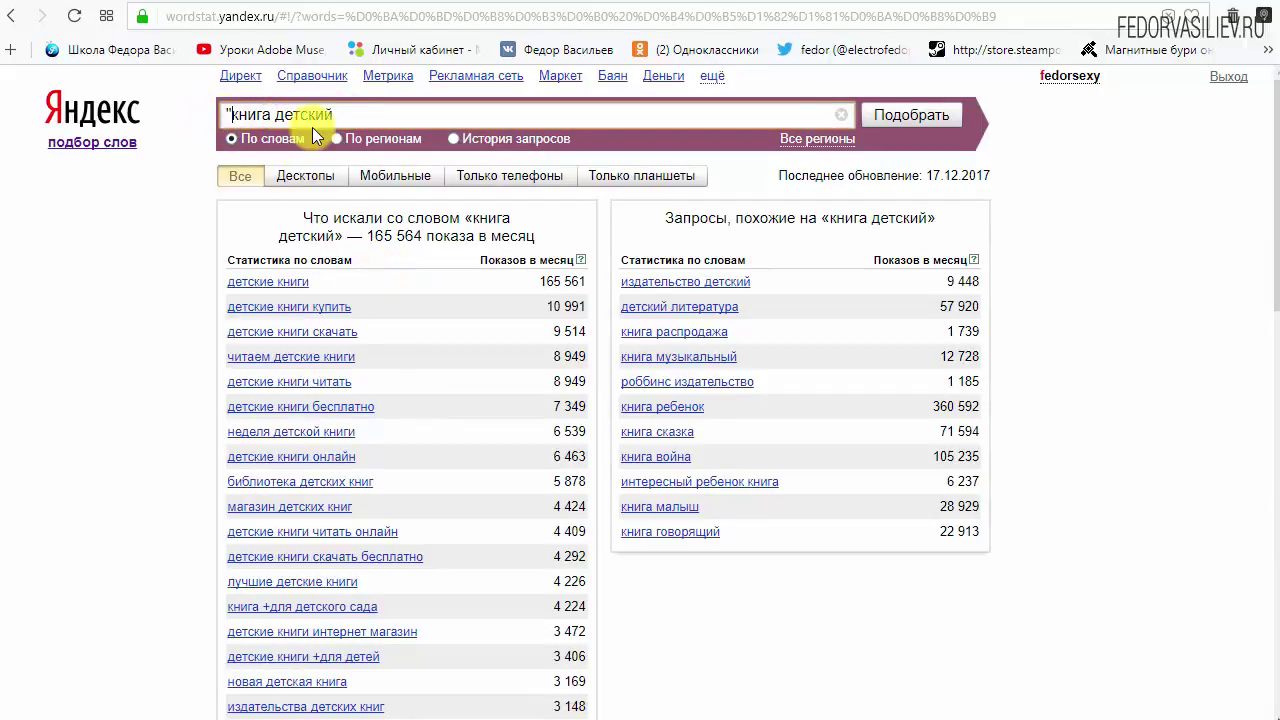
click(348, 113)
text(")
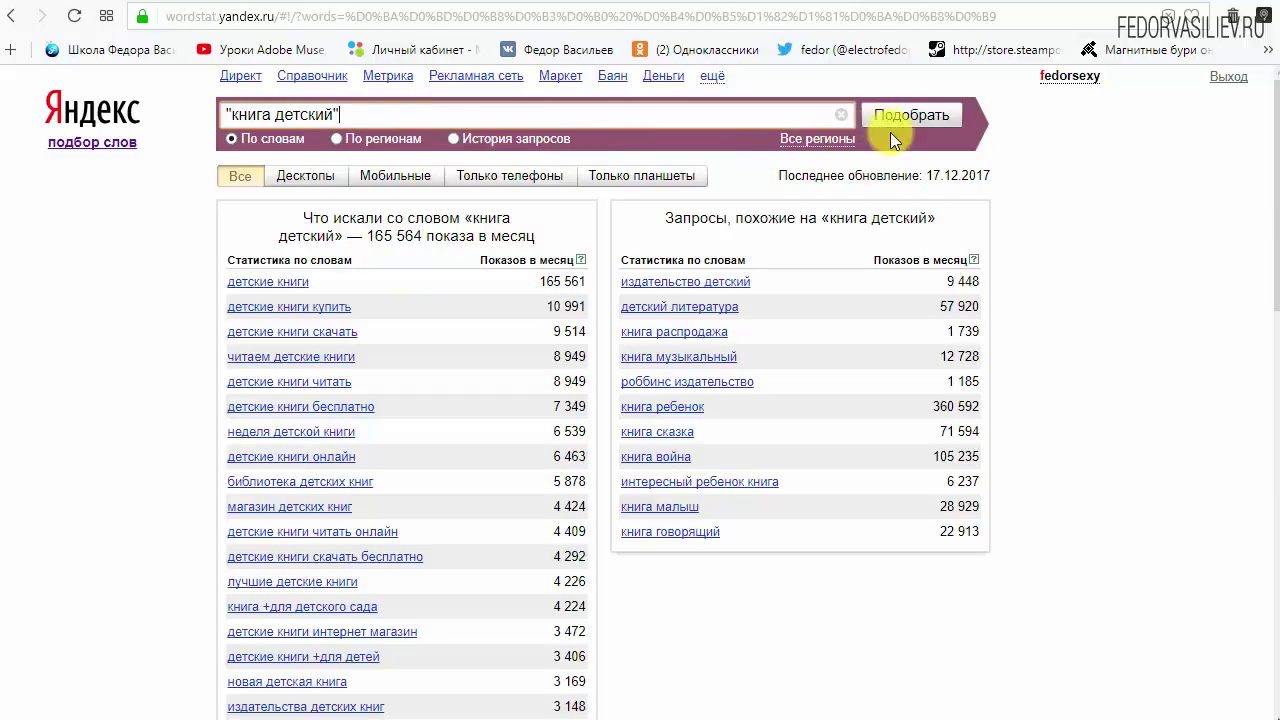
click(910, 120)
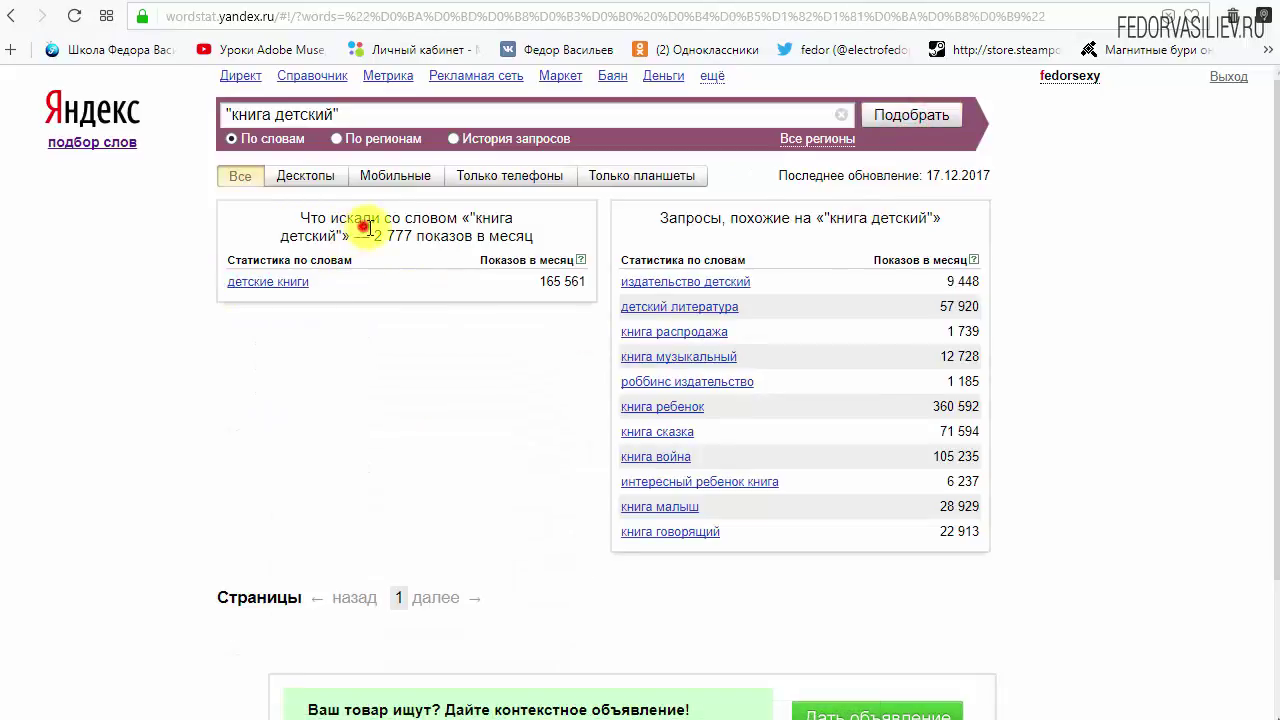
Highlight the resulting 2 777 monthly impressions figure.
drag(365, 228, 412, 230)
click(400, 229)
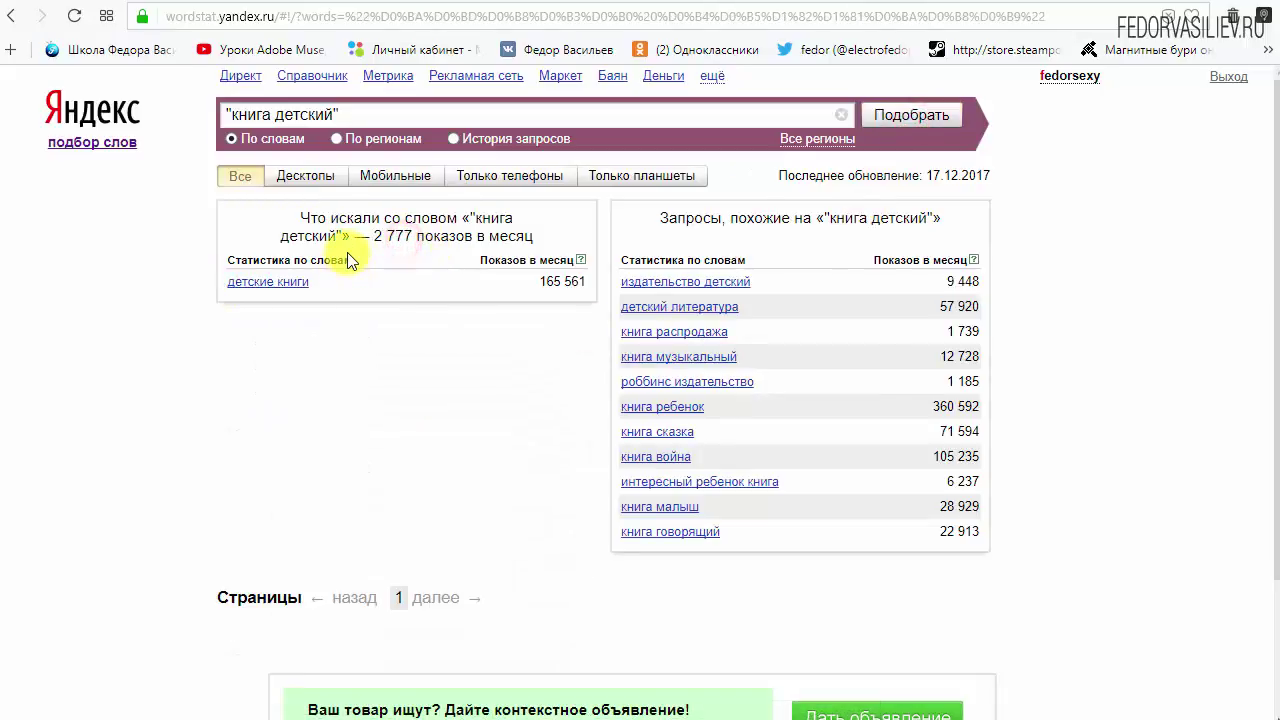
click(369, 236)
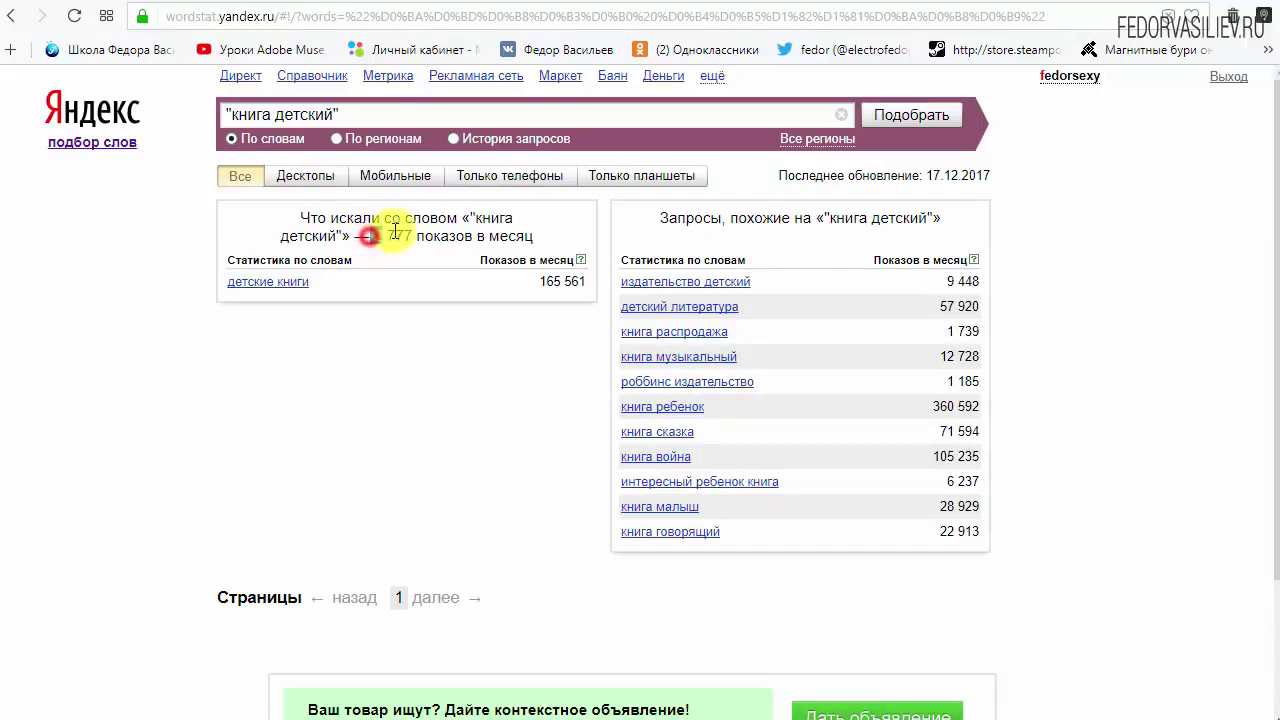
mouse_move(396, 232)
mouse_down()
mouse_move(410, 238)
mouse_move(366, 237)
mouse_move(414, 237)
mouse_up()
click(410, 238)
click(425, 233)
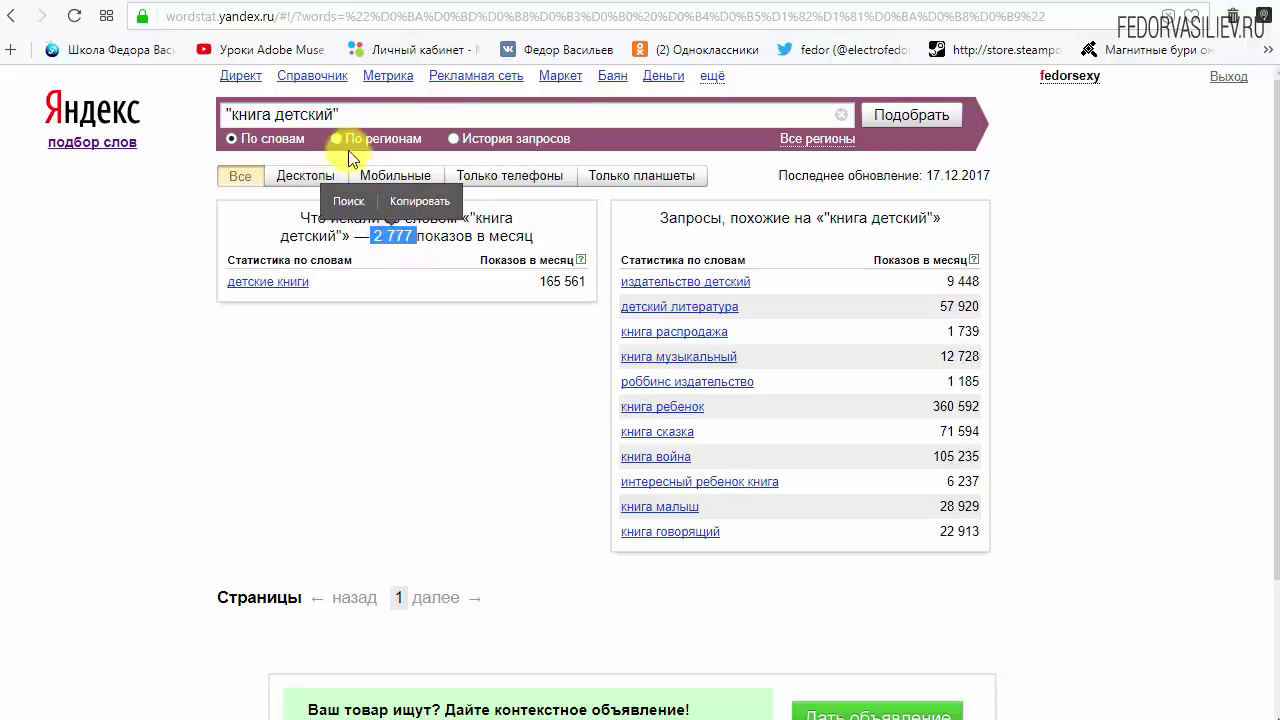
click(333, 116)
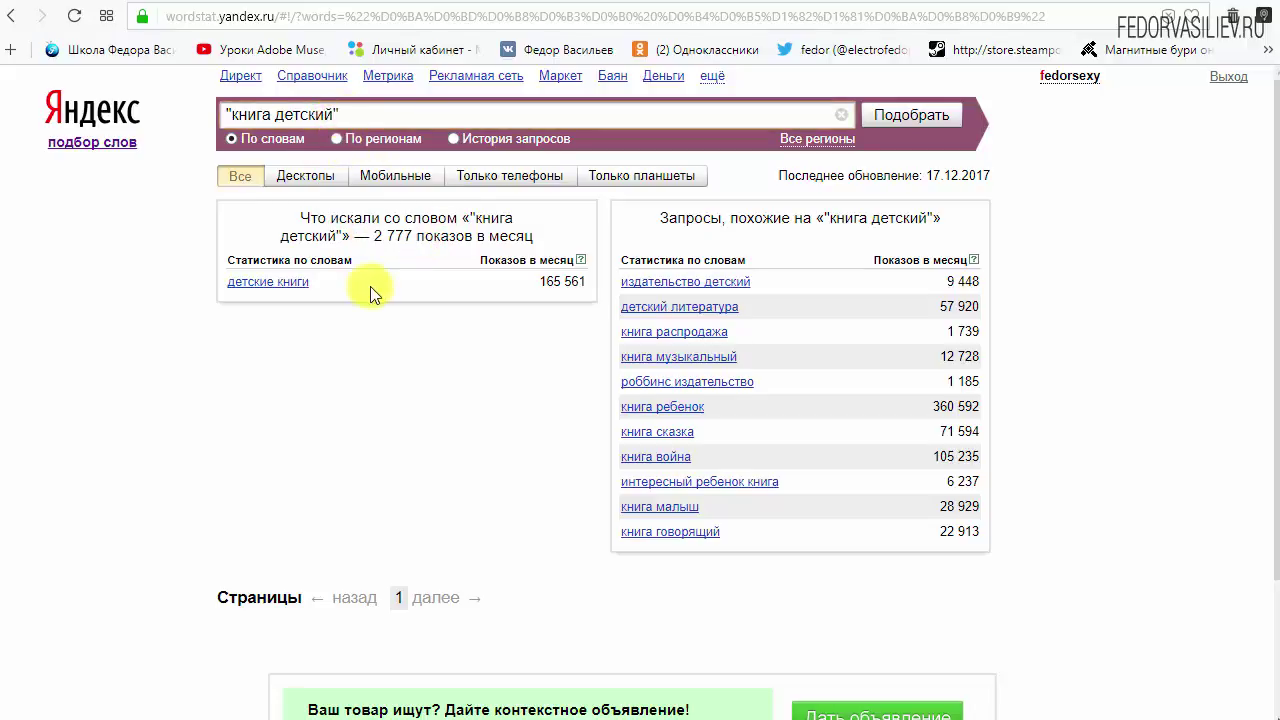
drag(369, 235, 417, 234)
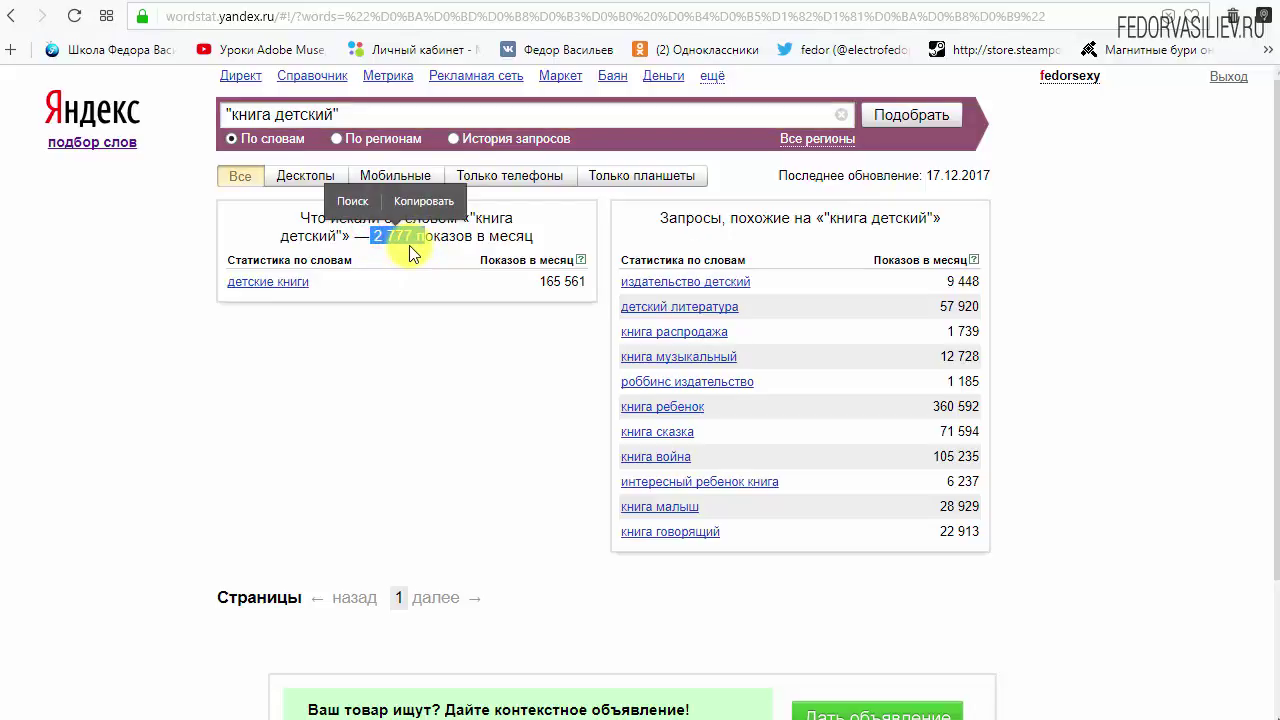
Select the query книга детский and its 2 777 monthly count for emphasis.
click(409, 237)
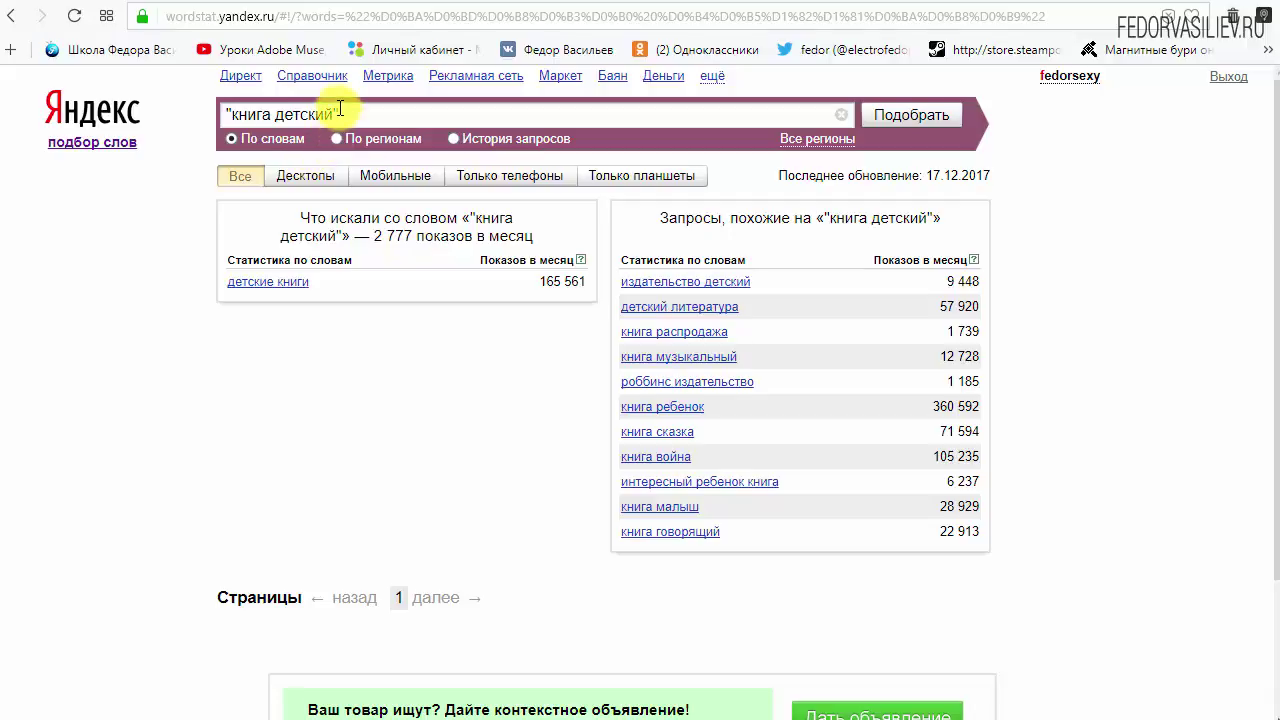
drag(340, 108, 226, 114)
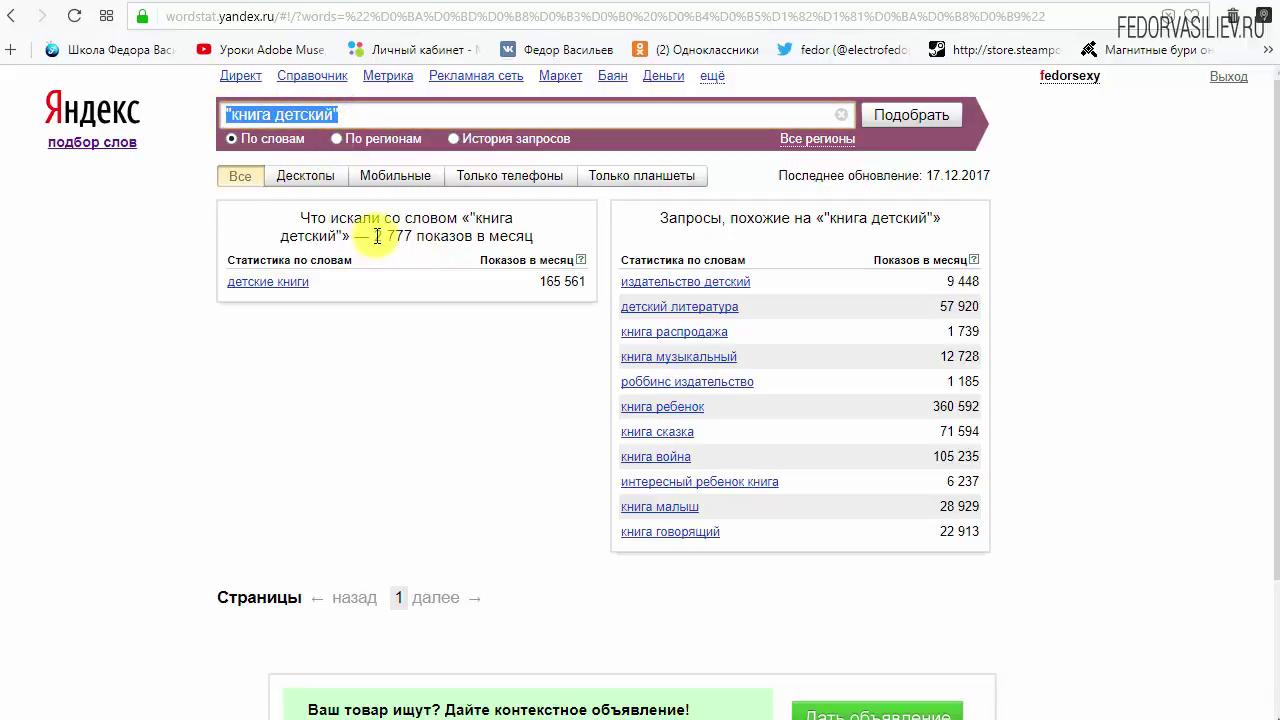
drag(373, 237, 421, 232)
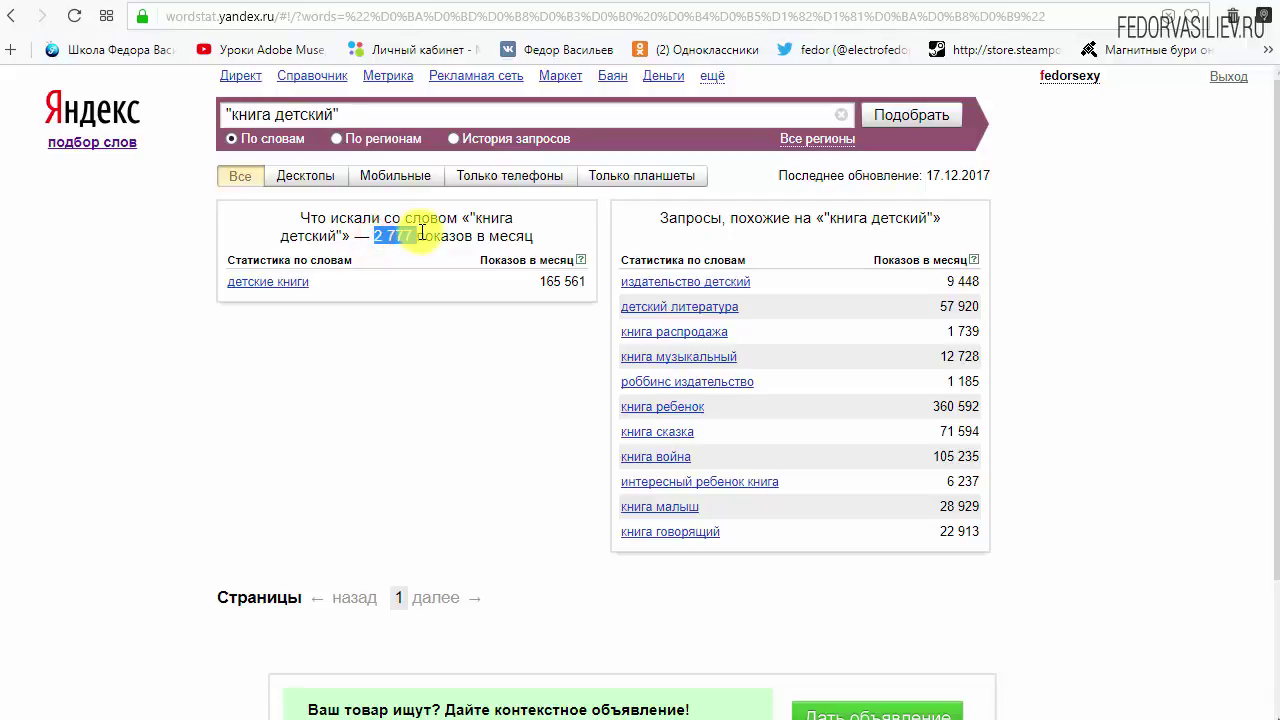
click(395, 237)
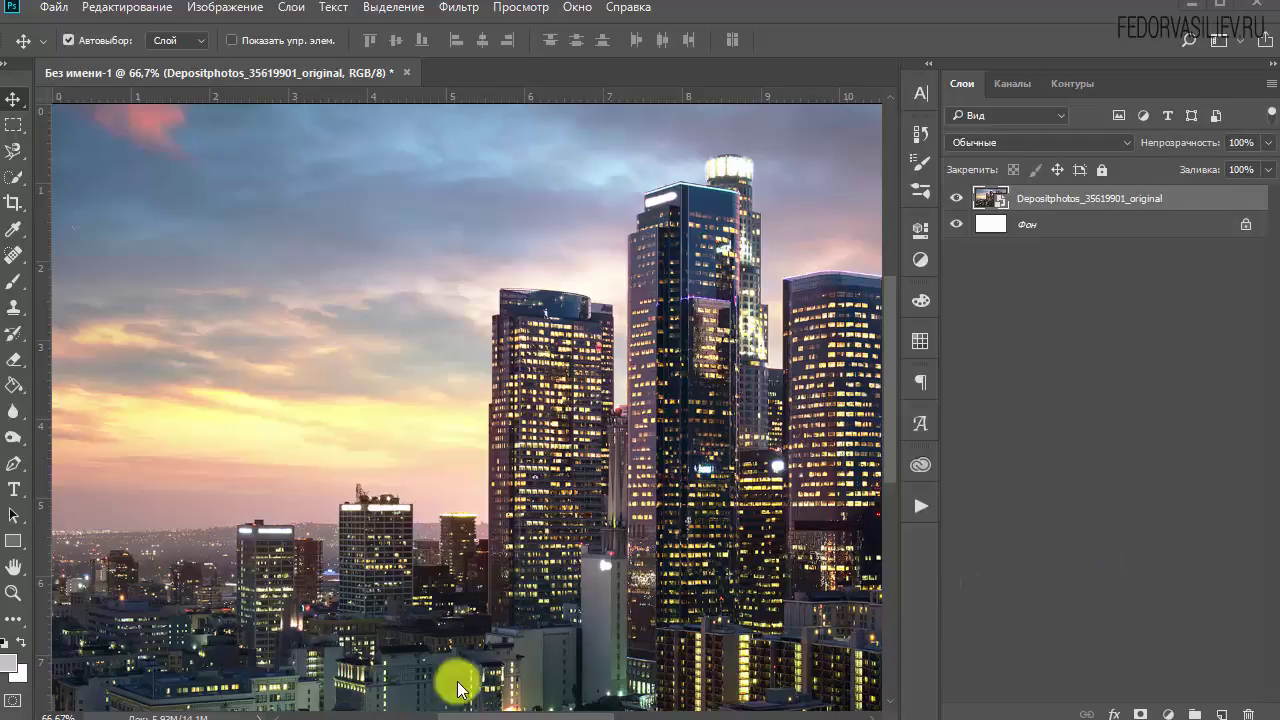
Bring up File > Export > Save for Web (Legacy) for the city skyline photo.
click(478, 710)
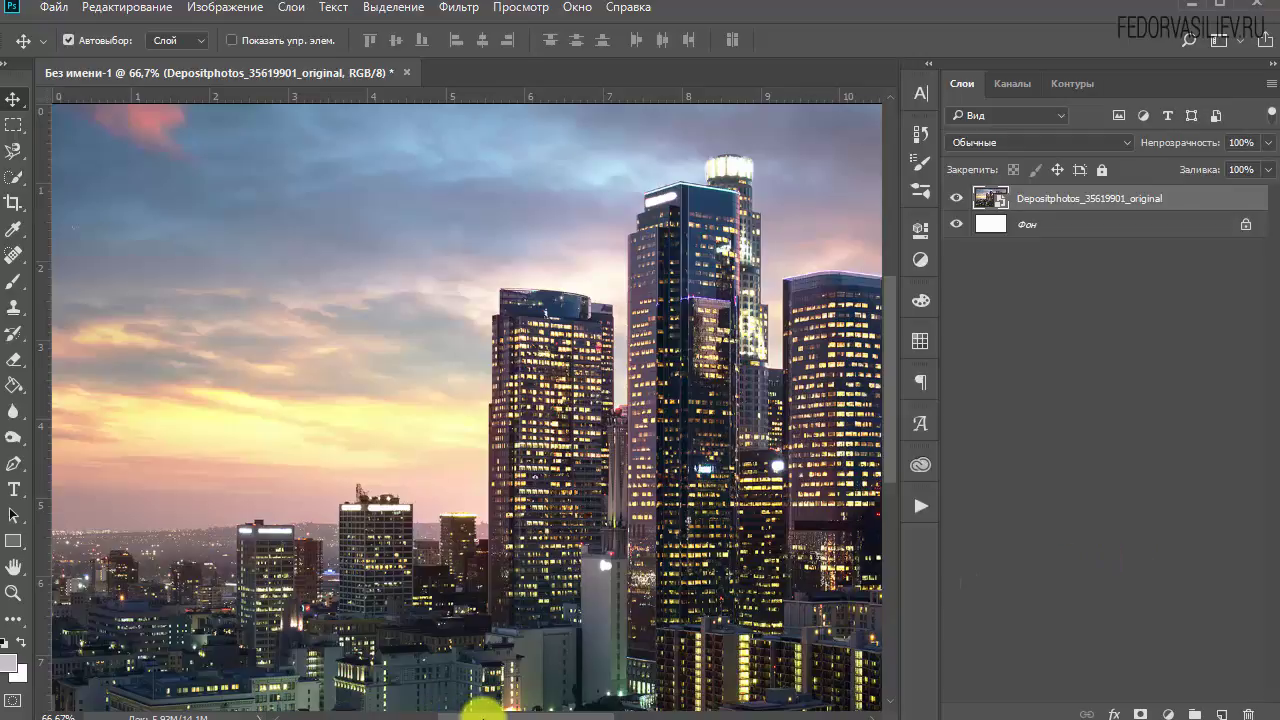
drag(471, 712, 565, 712)
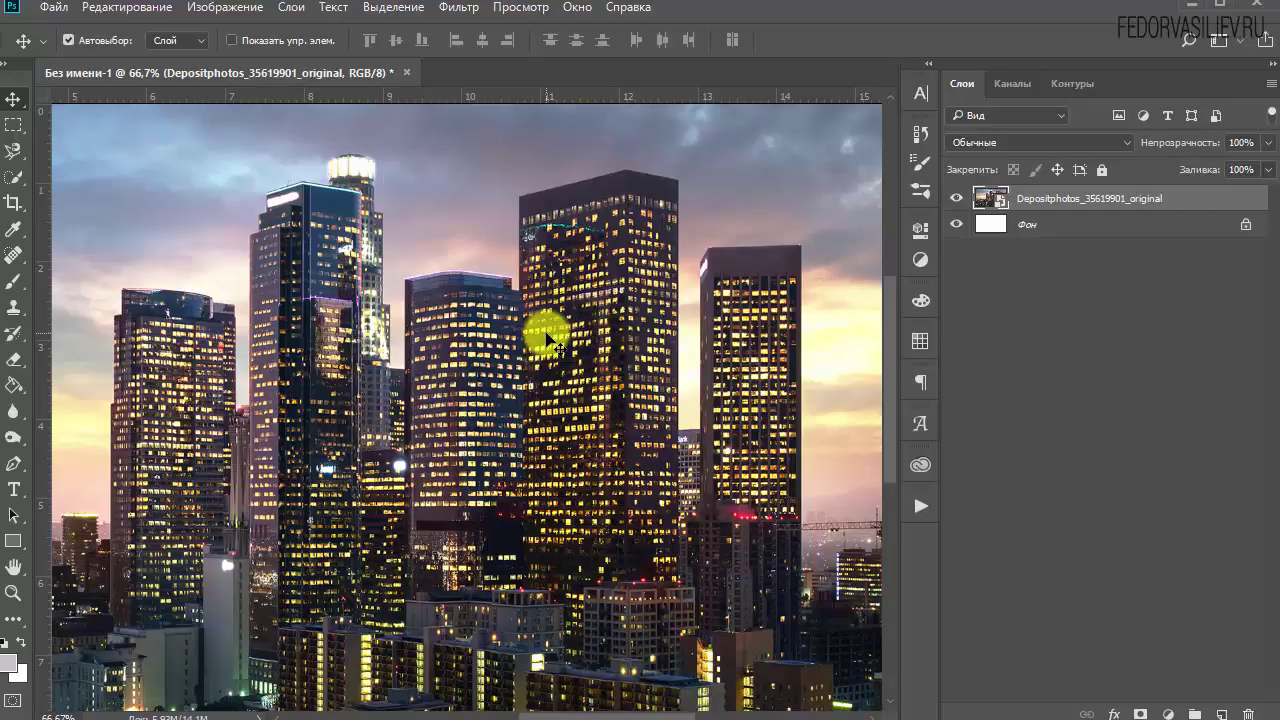
click(57, 10)
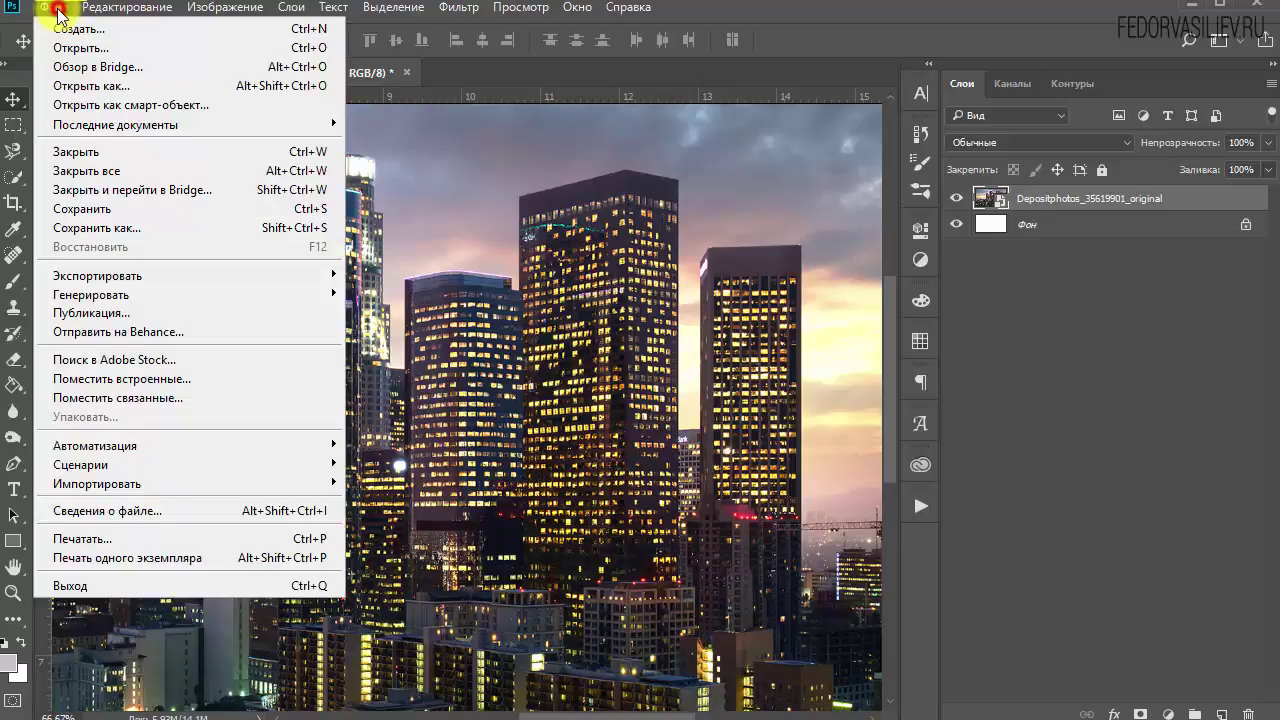
mouse_move(127, 277)
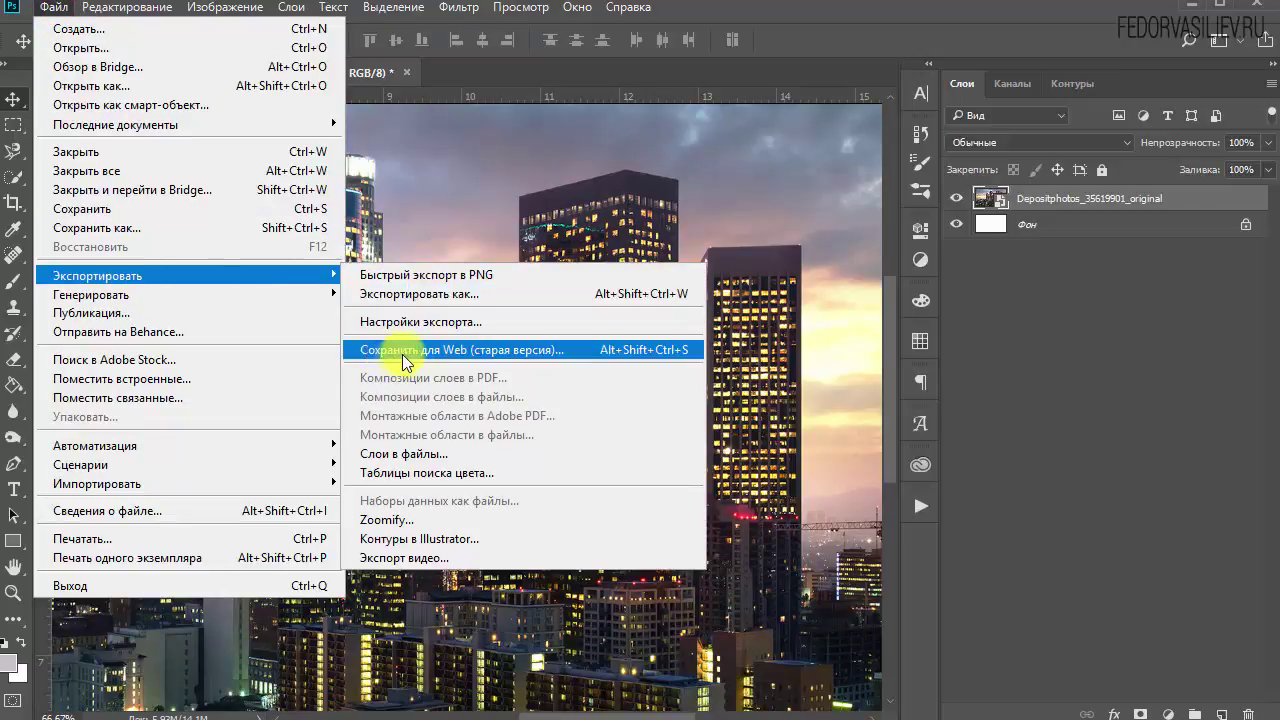
click(482, 350)
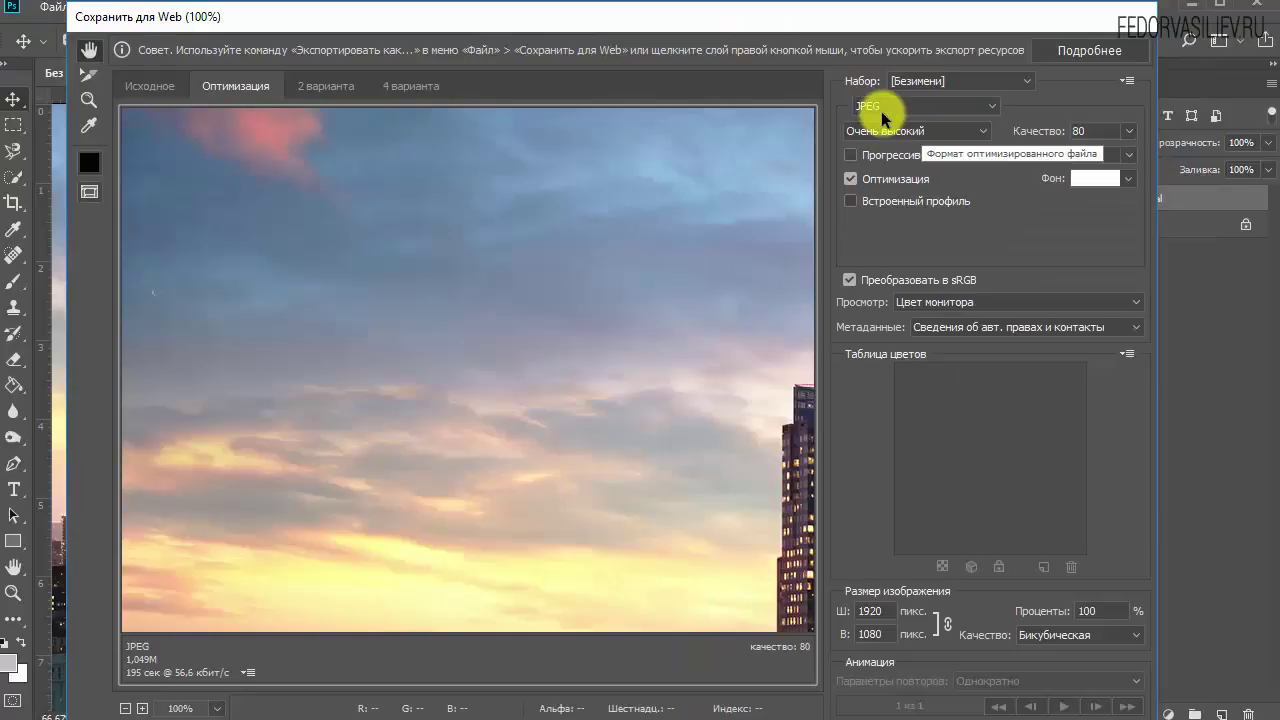
click(877, 108)
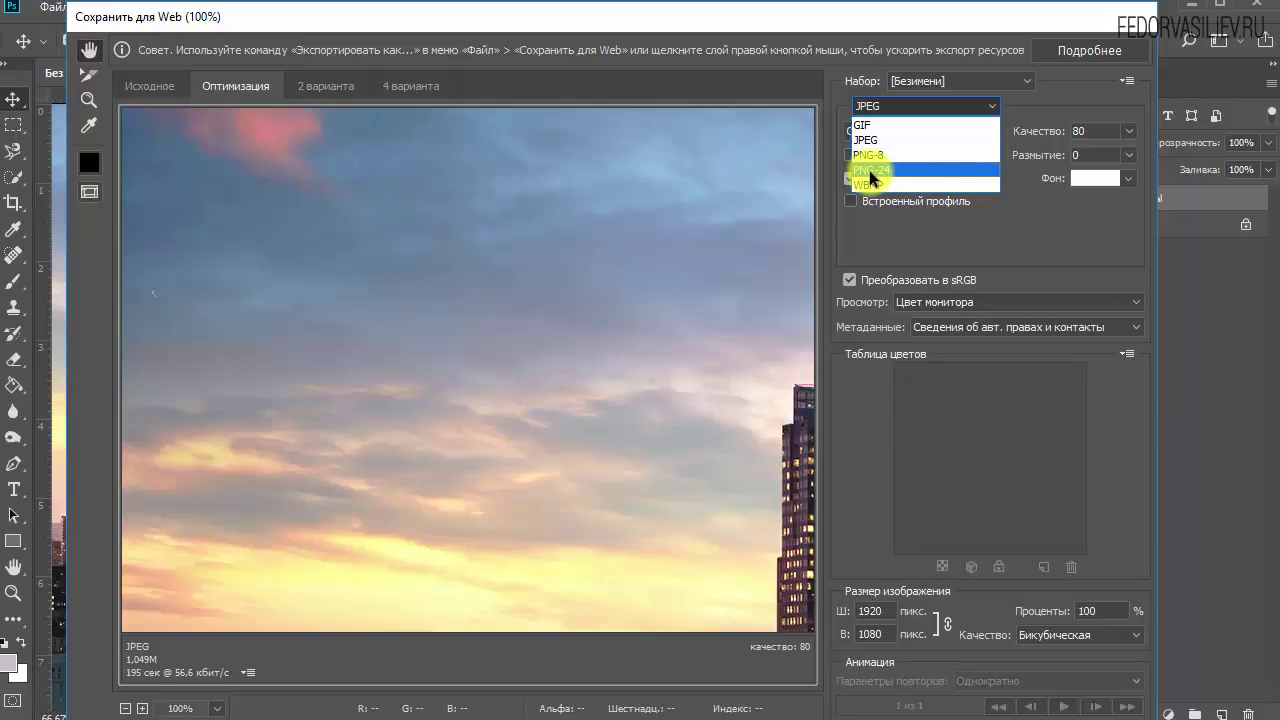
click(866, 142)
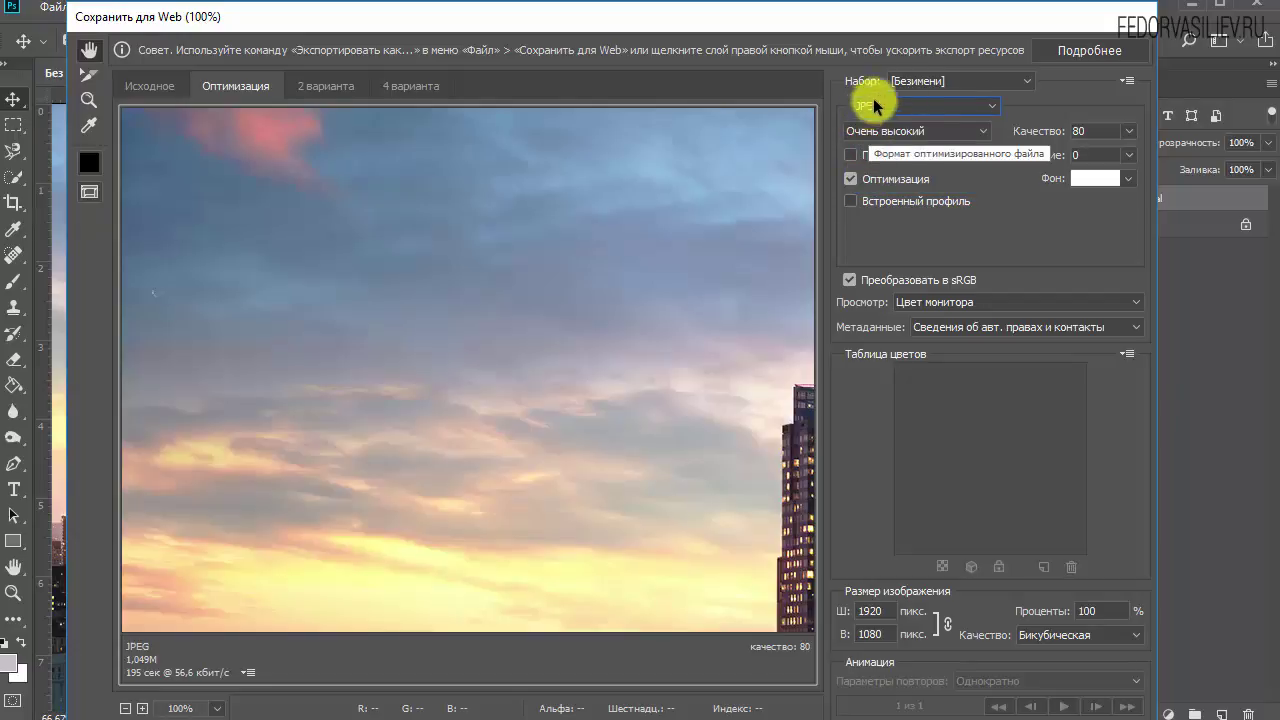
click(895, 106)
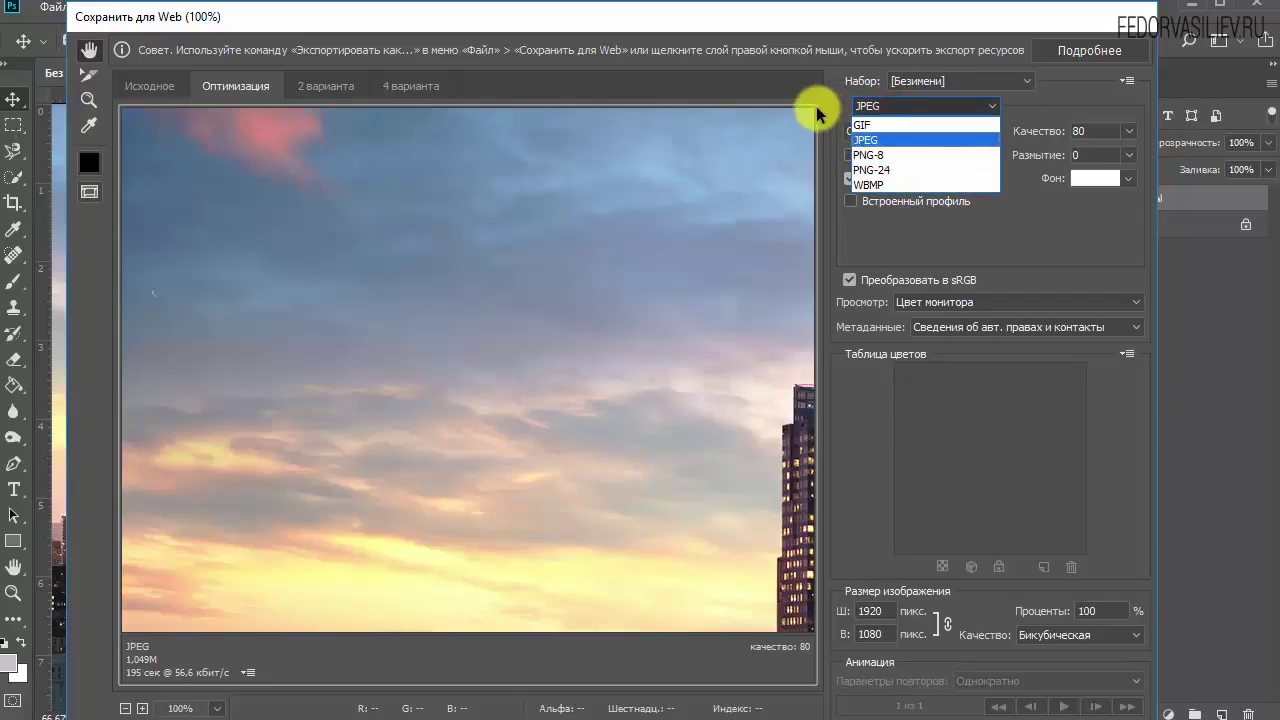
click(843, 106)
click(918, 130)
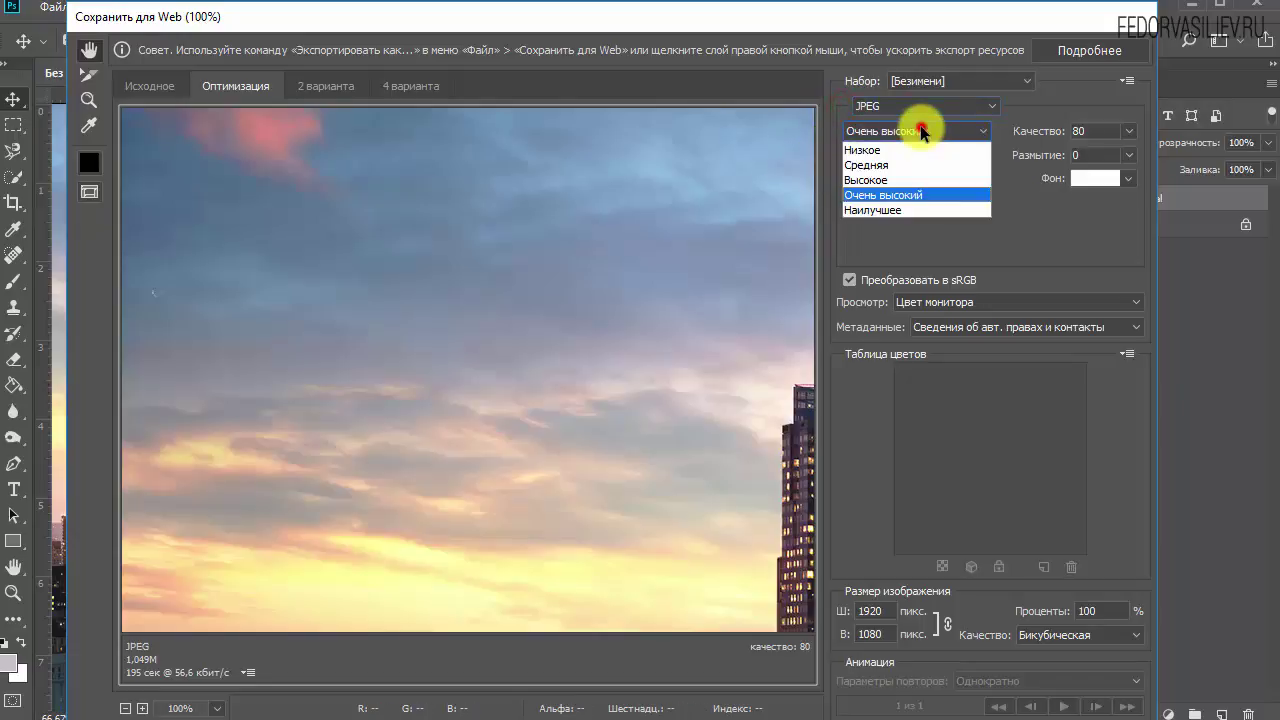
click(916, 192)
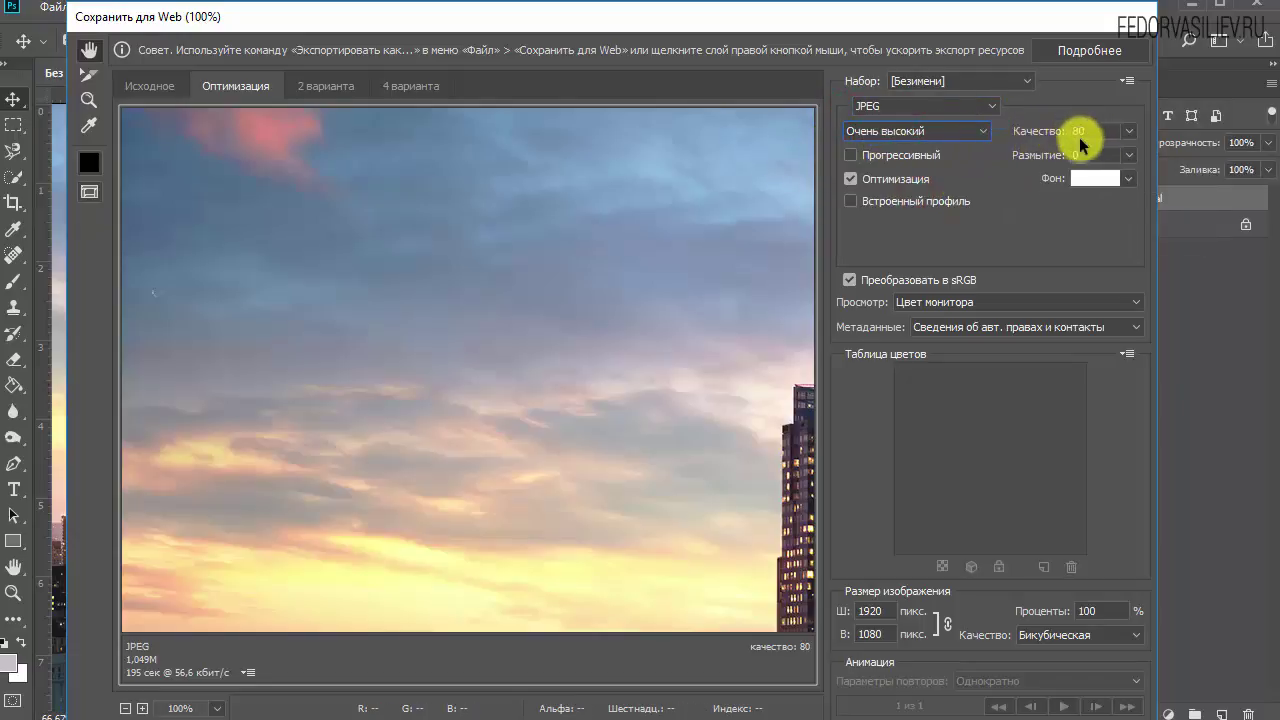
click(968, 131)
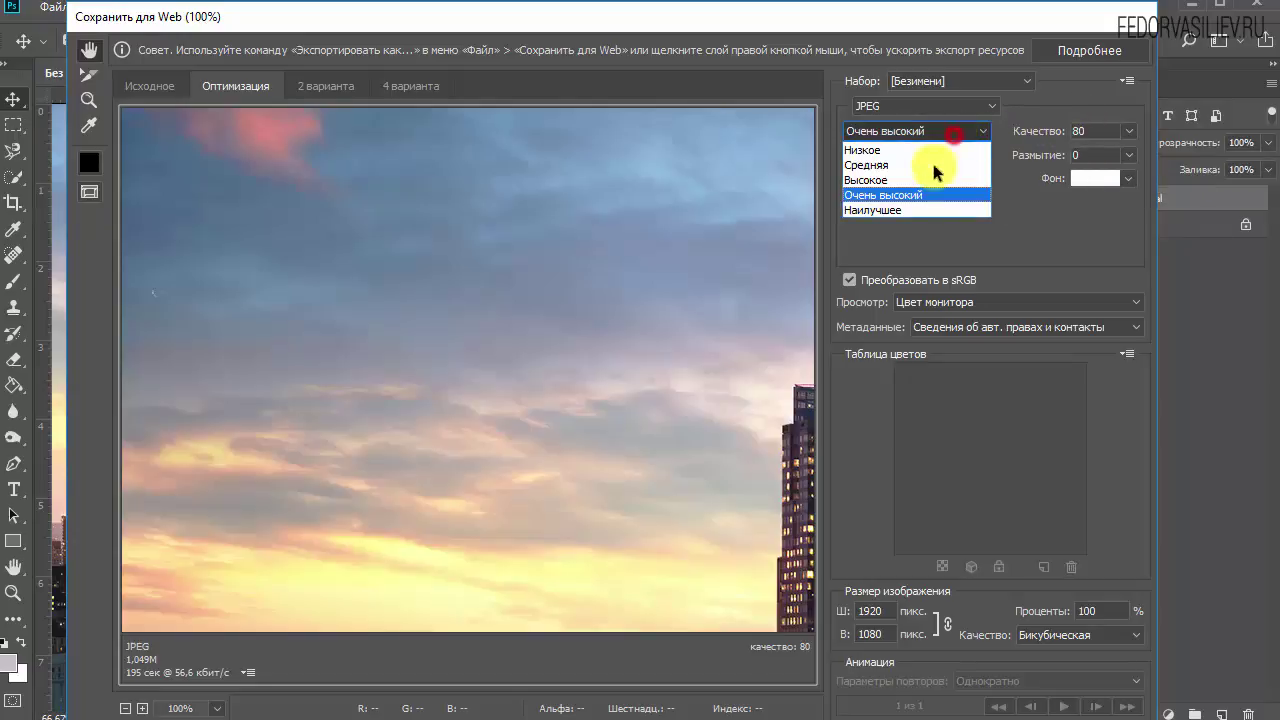
click(905, 210)
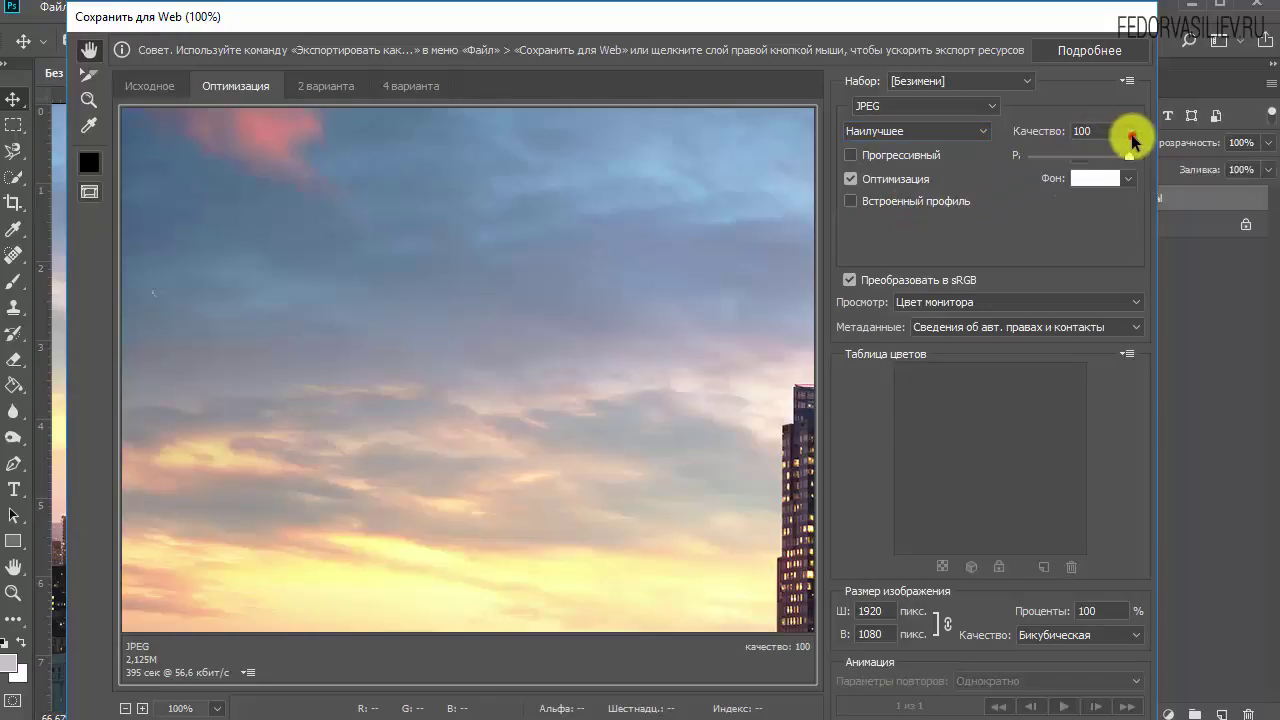
click(1128, 131)
mouse_move(1130, 160)
mouse_down()
mouse_move(1095, 155)
mouse_move(1110, 157)
mouse_up()
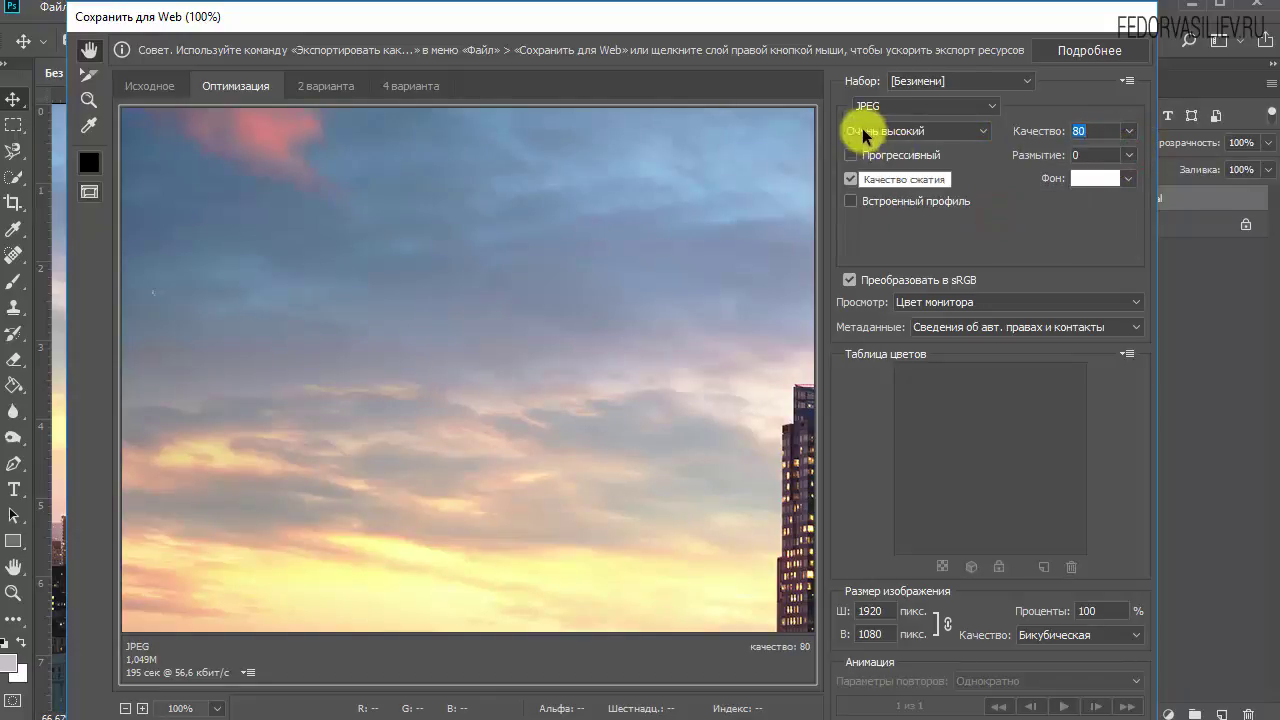
click(895, 131)
click(920, 193)
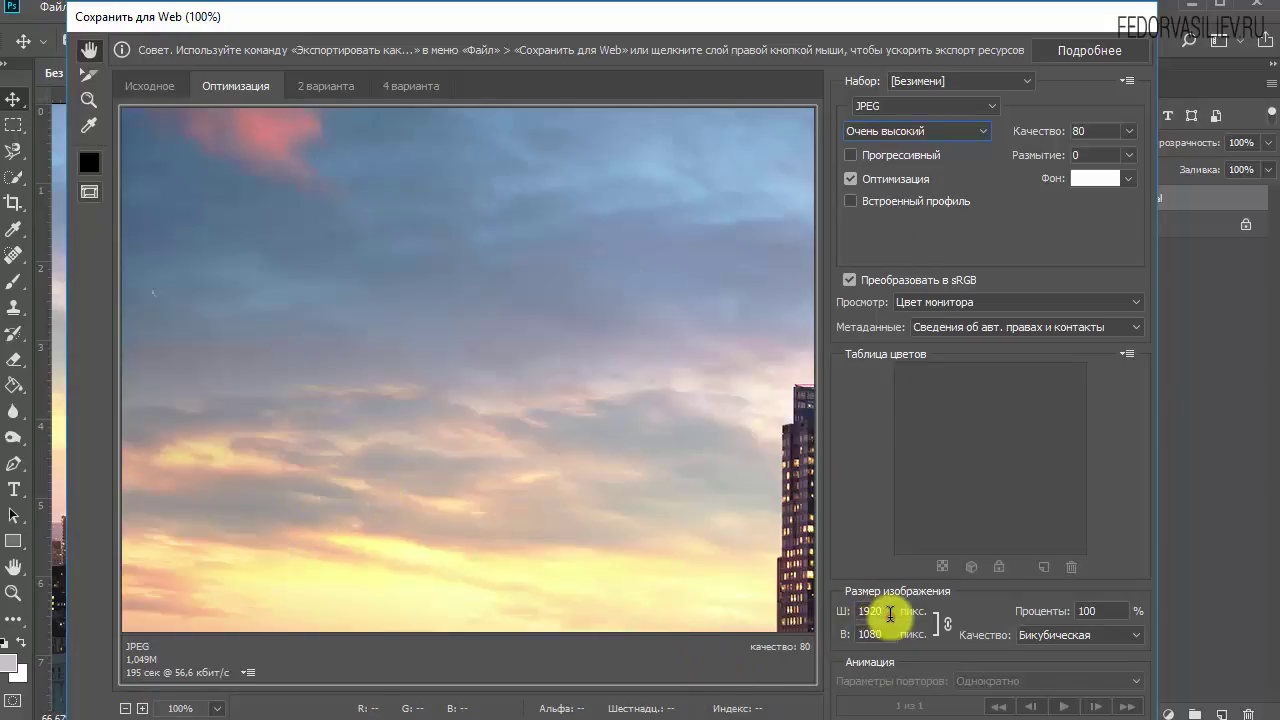
Set the export width to 500 px with proportions linked, making height 281 px.
double_click(877, 613)
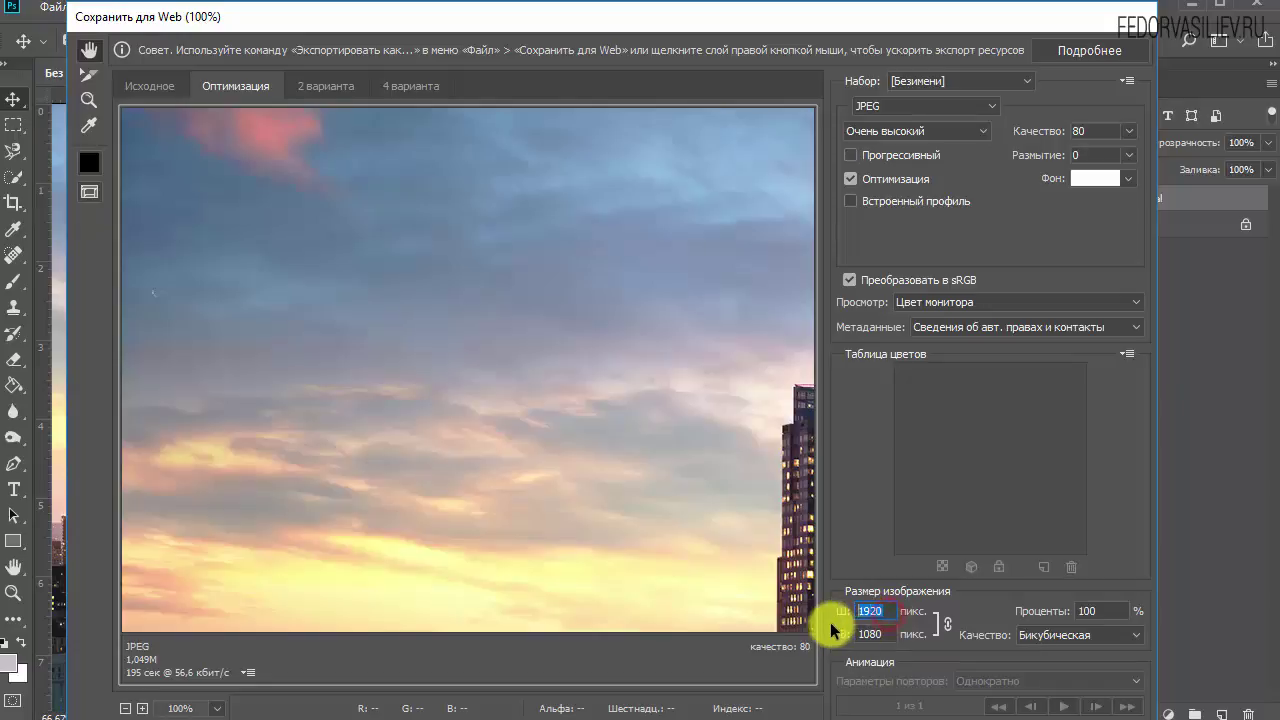
text(590)
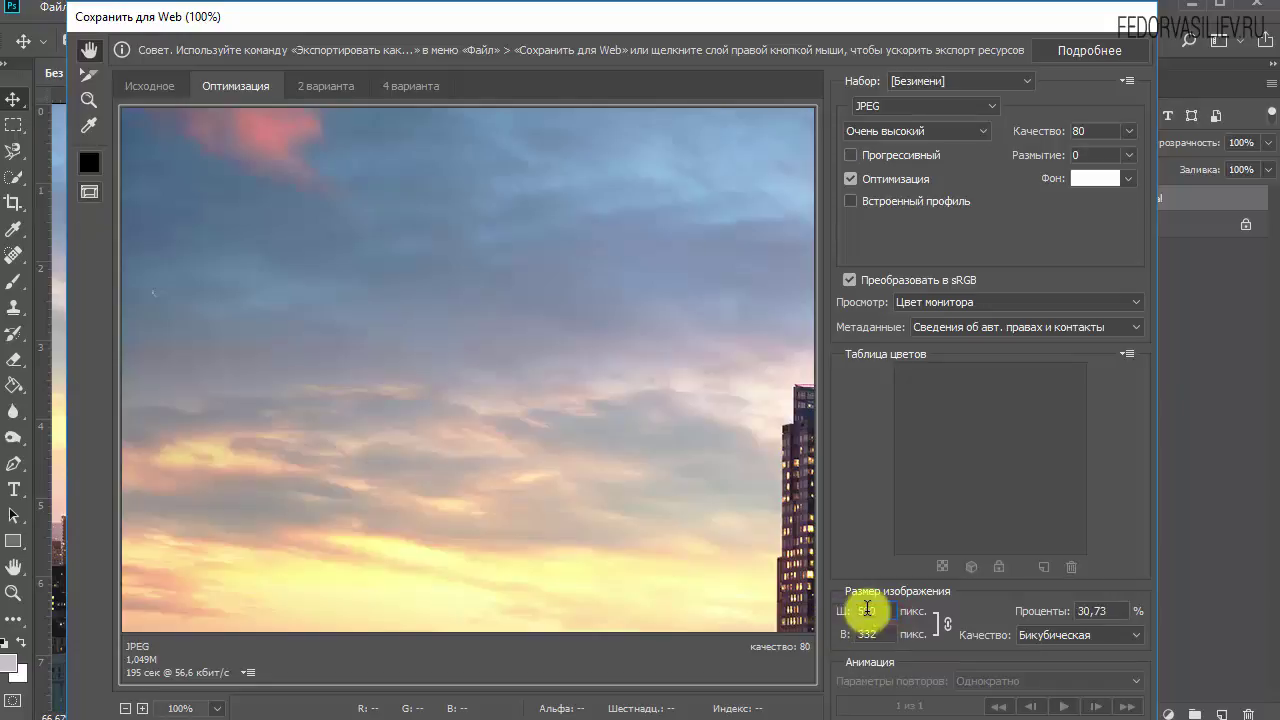
click(866, 611)
key(BackSpace)
key(BackSpace)
text(00)
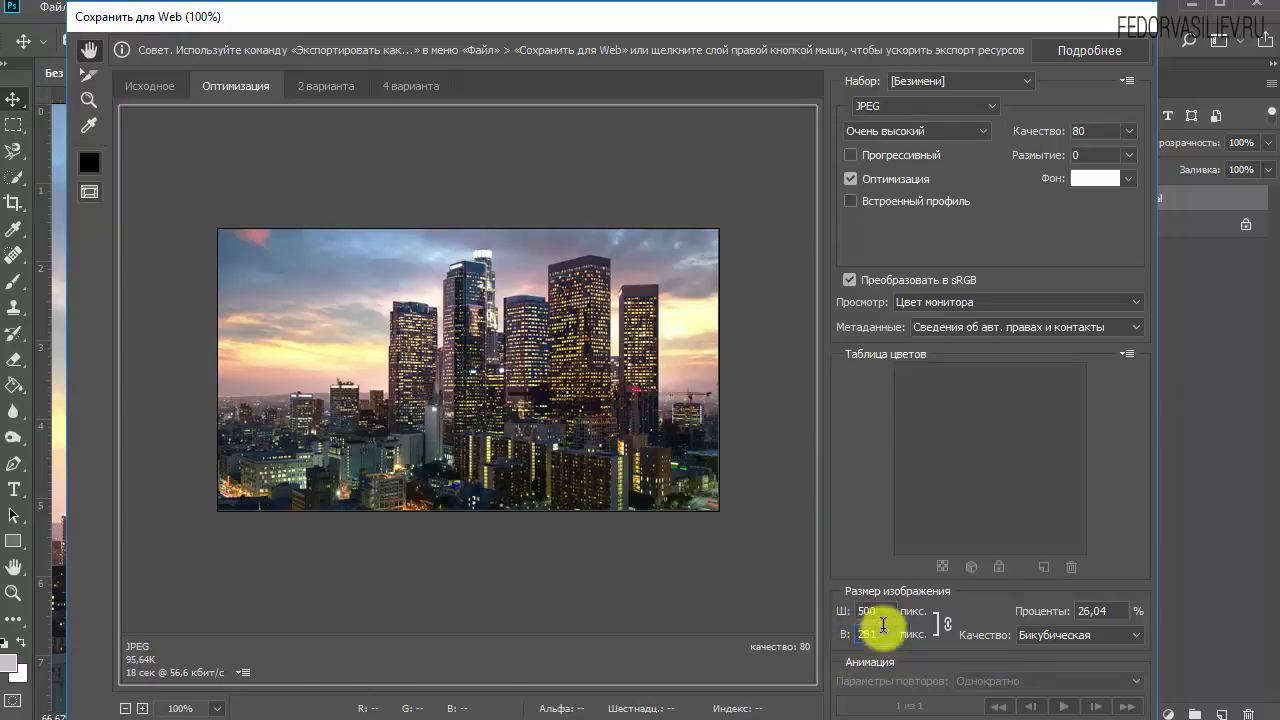
click(947, 624)
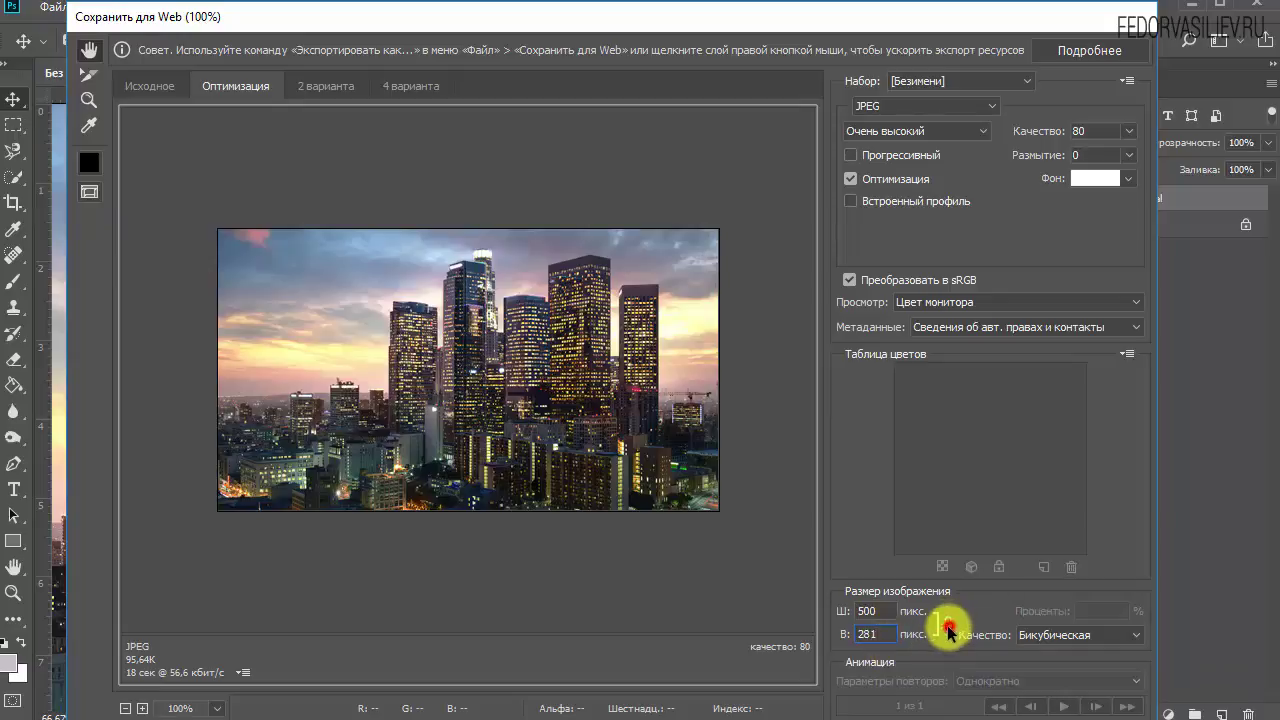
click(947, 624)
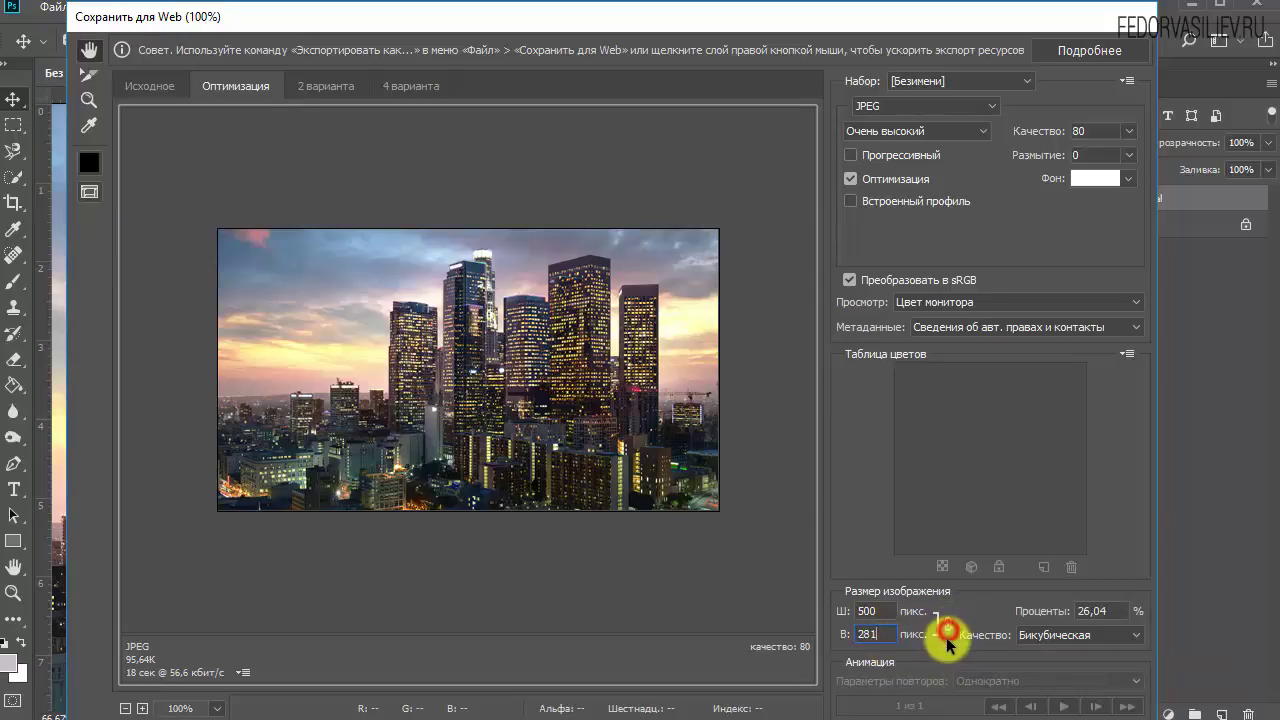
click(868, 634)
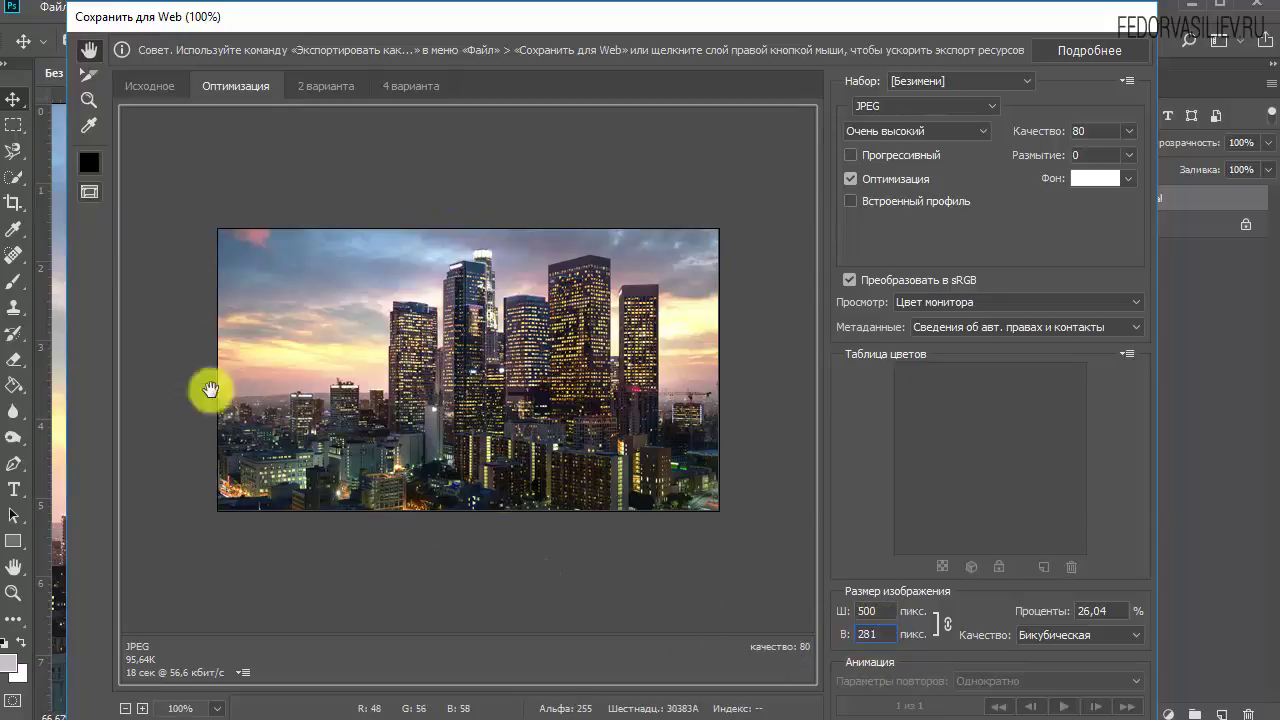
click(885, 608)
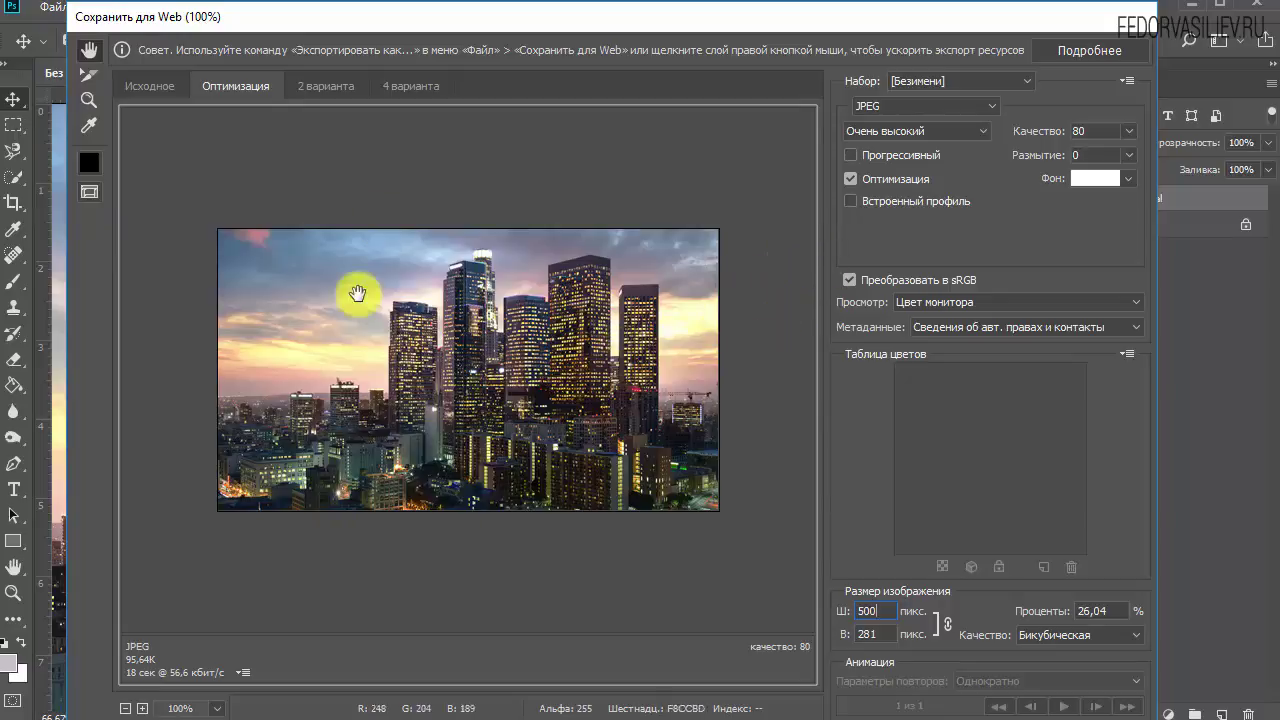
click(912, 130)
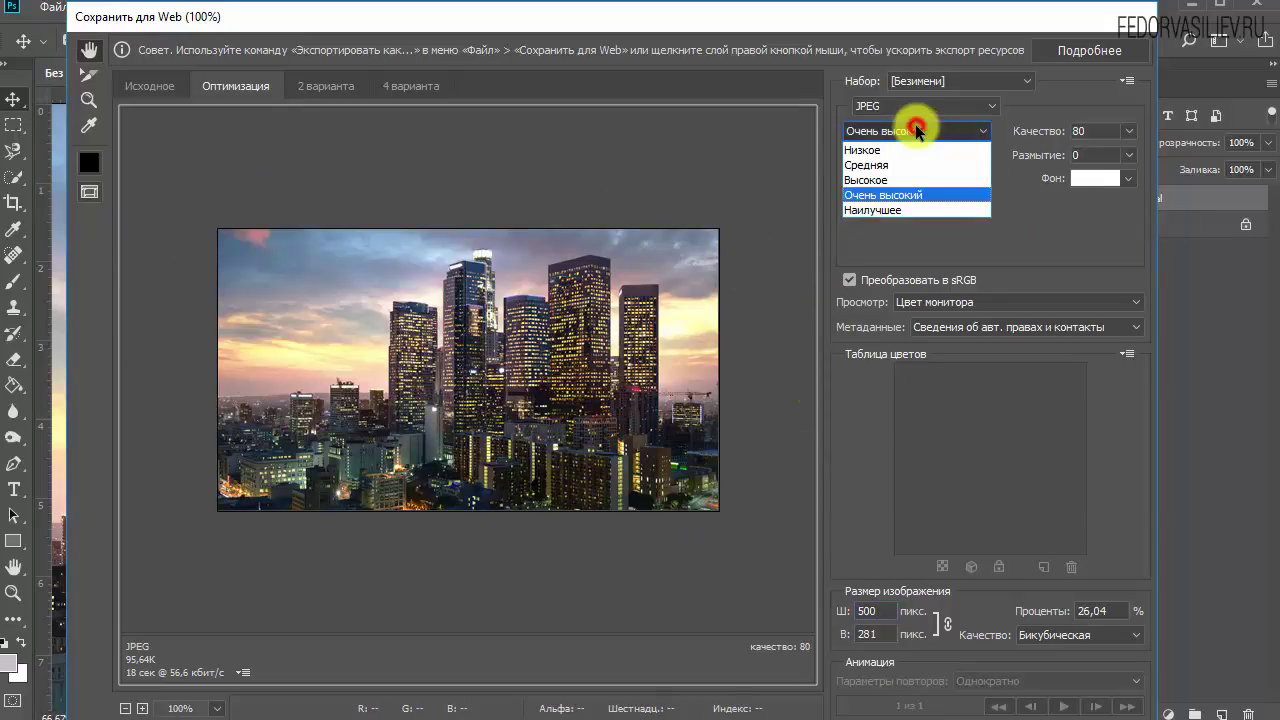
click(893, 181)
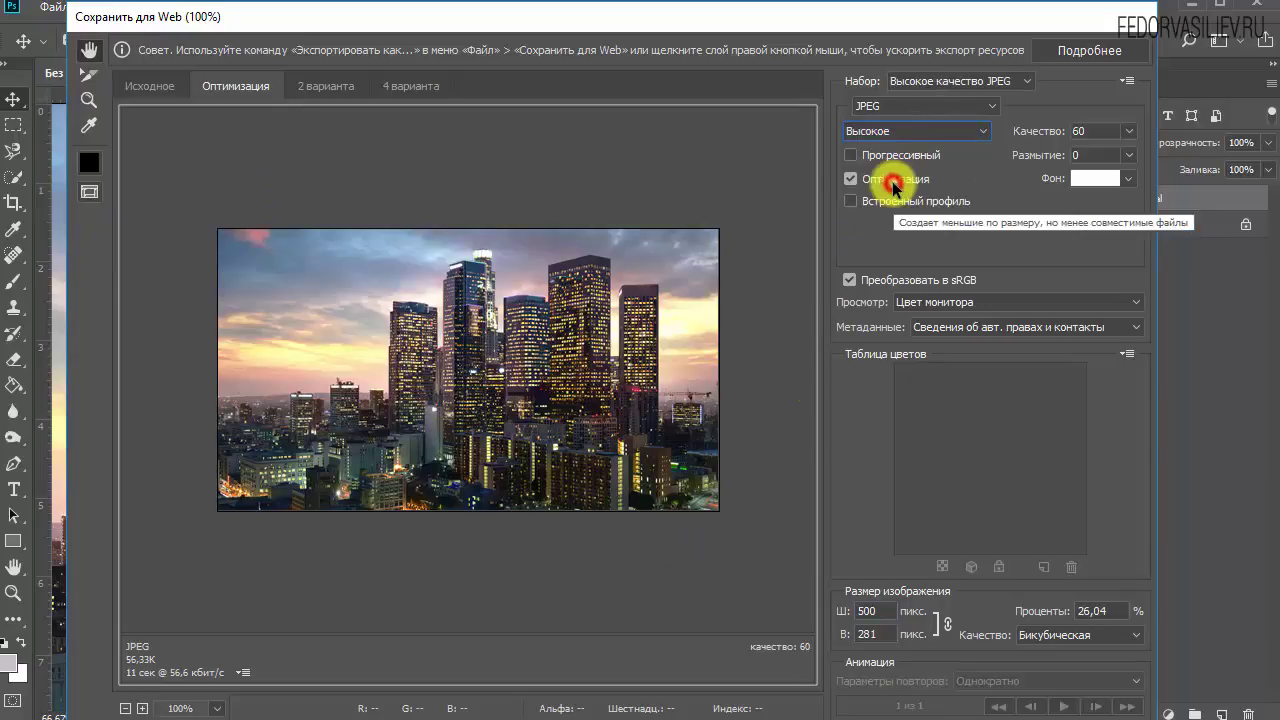
click(953, 131)
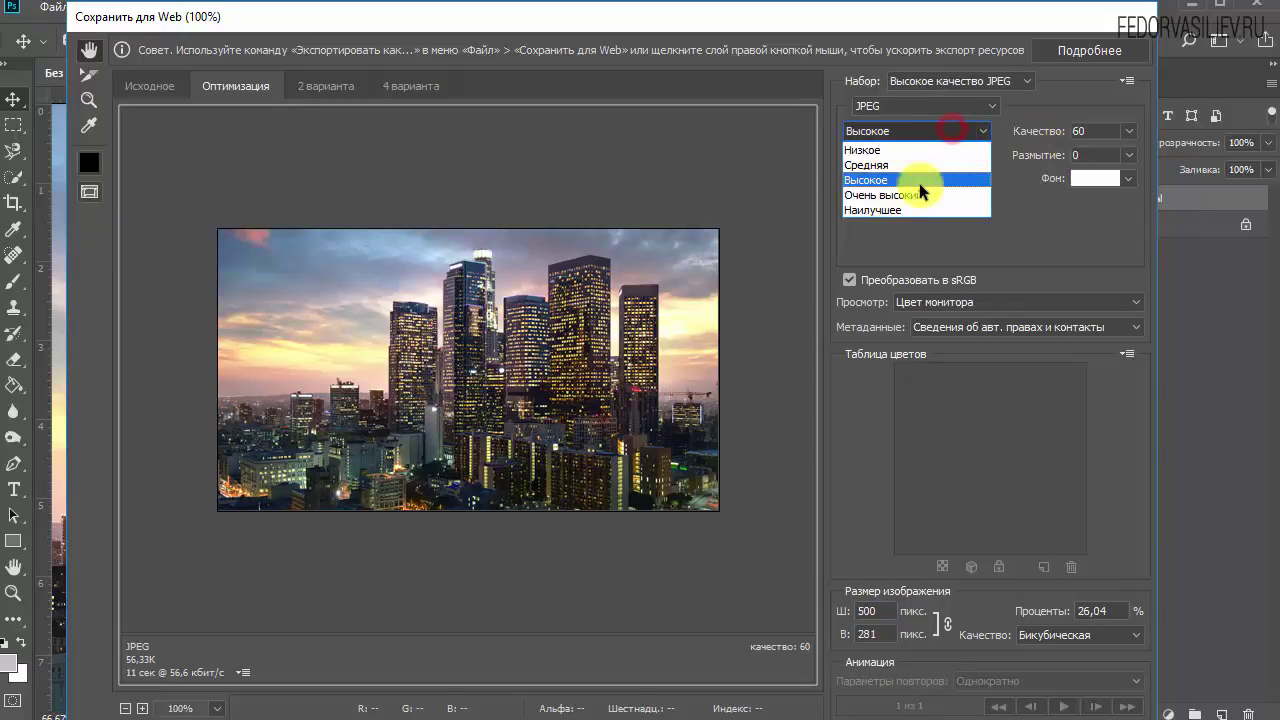
click(910, 181)
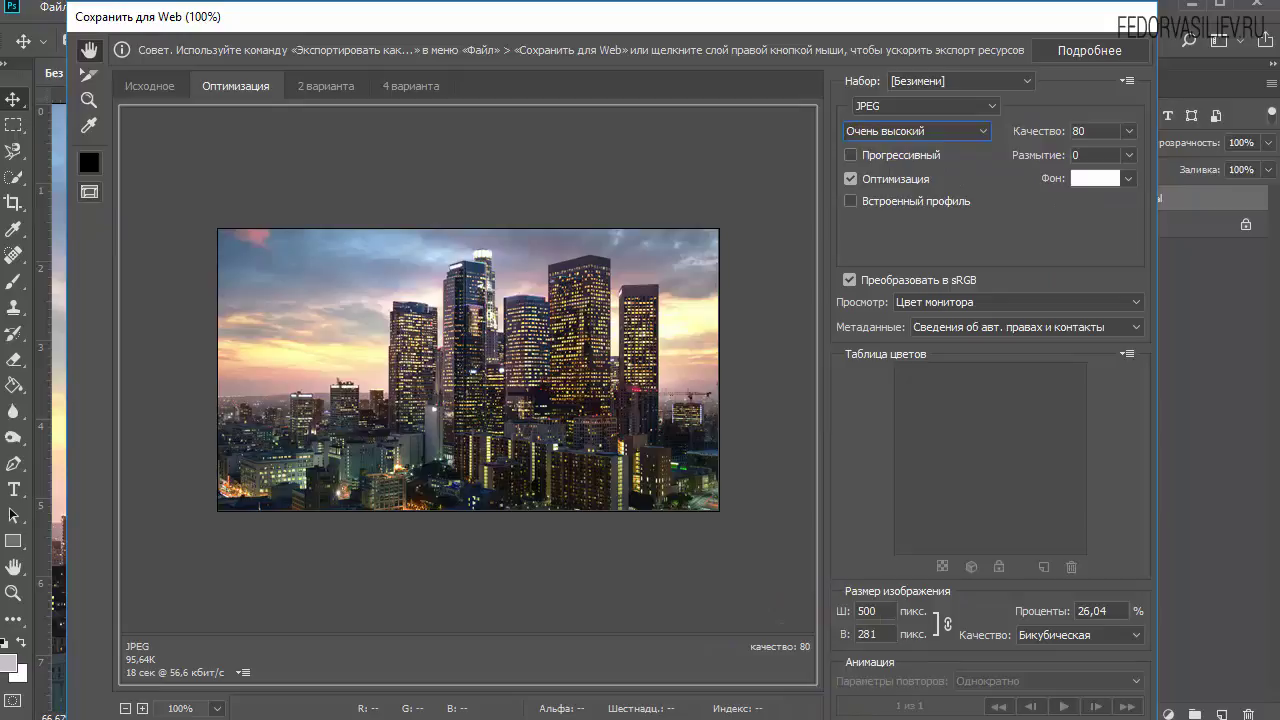
Confirm the 500 px export width and save the optimized JPEG.
click(852, 613)
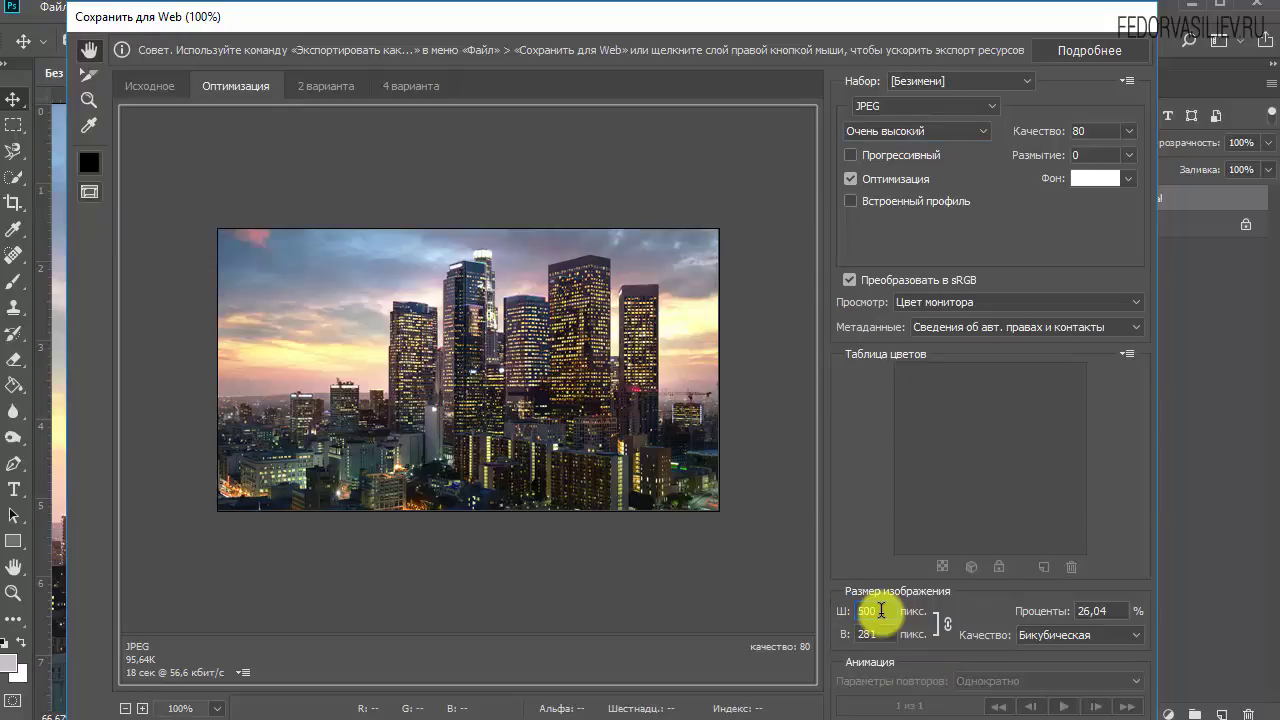
click(881, 610)
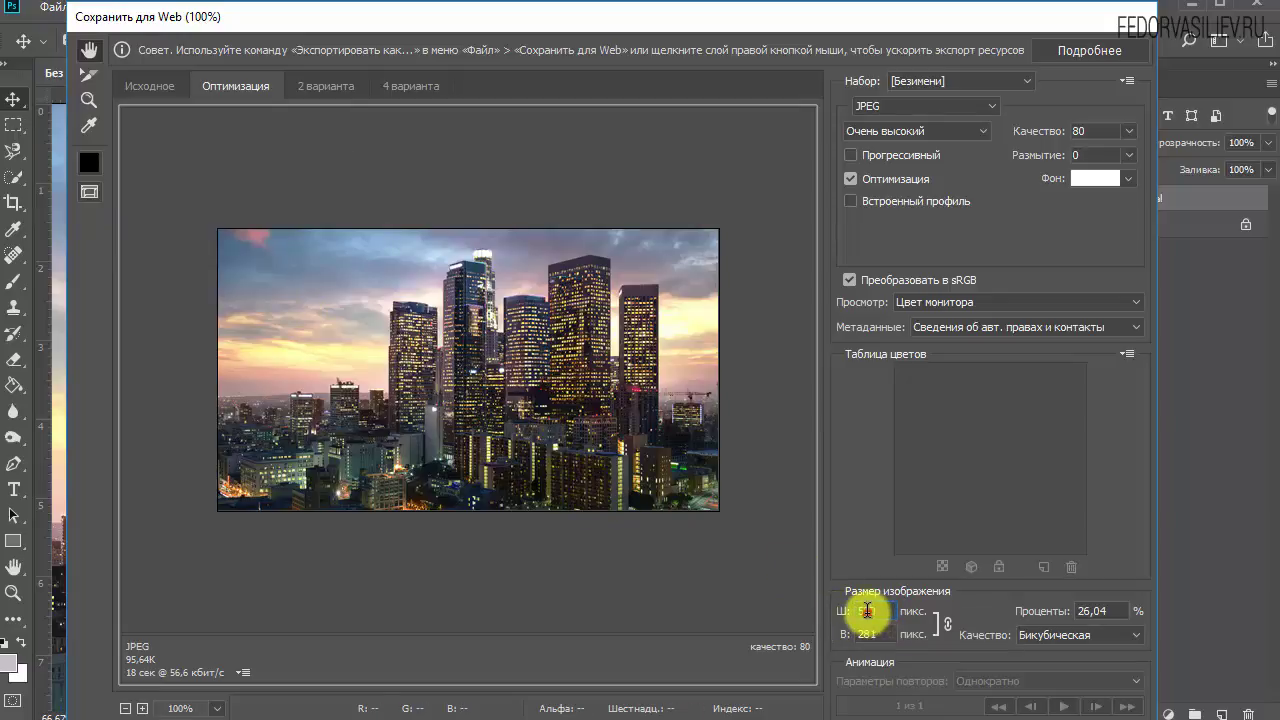
click(886, 610)
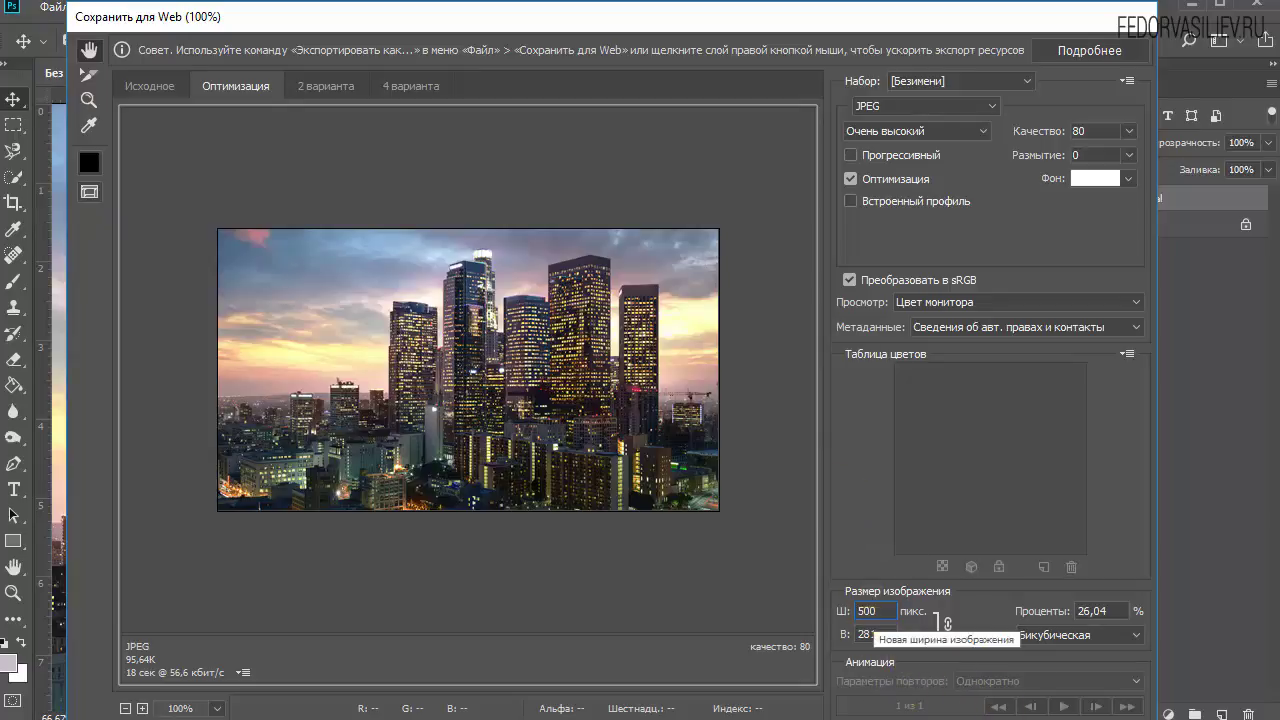
click(815, 718)
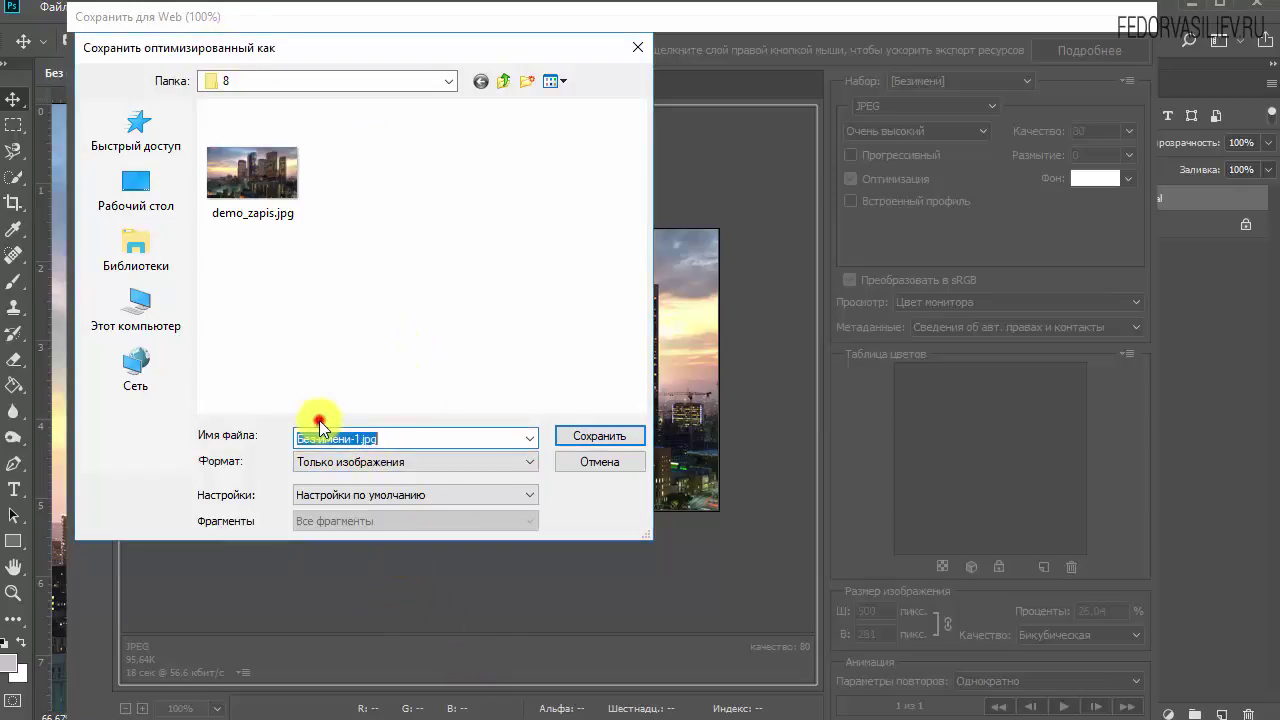
Clear the default file name in the save dialog, keeping the .jpg extension.
click(332, 442)
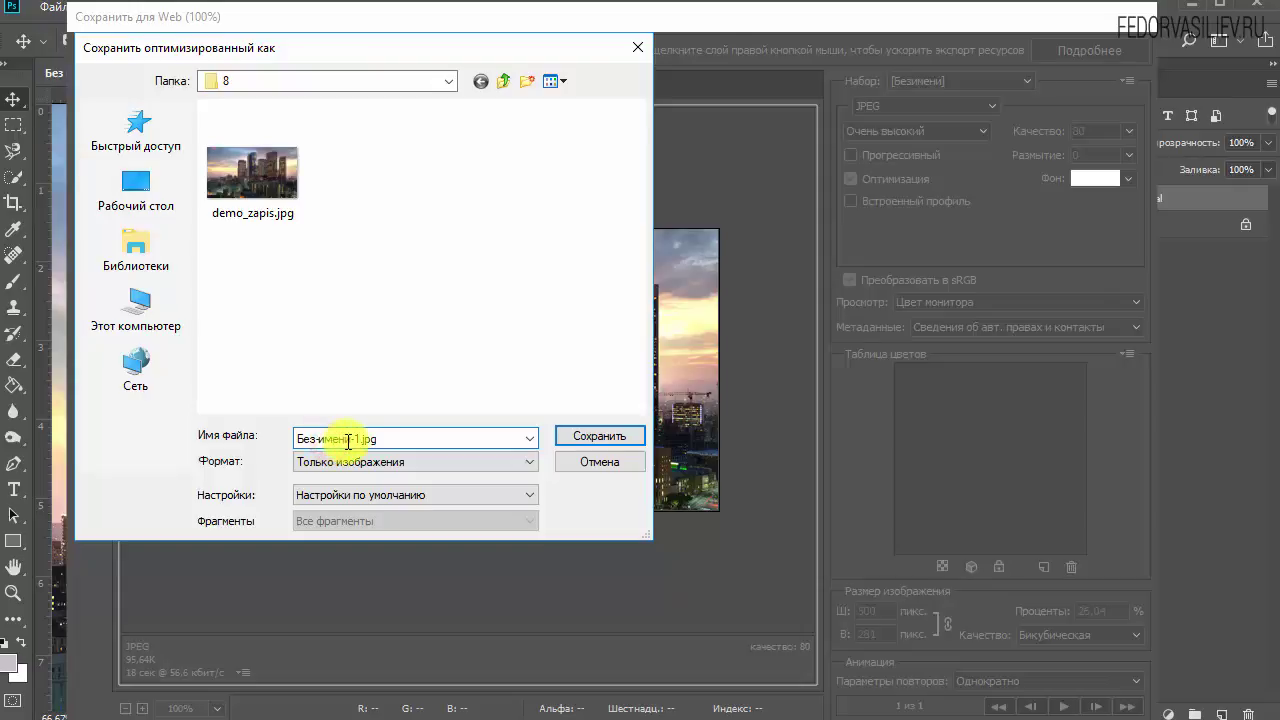
click(380, 437)
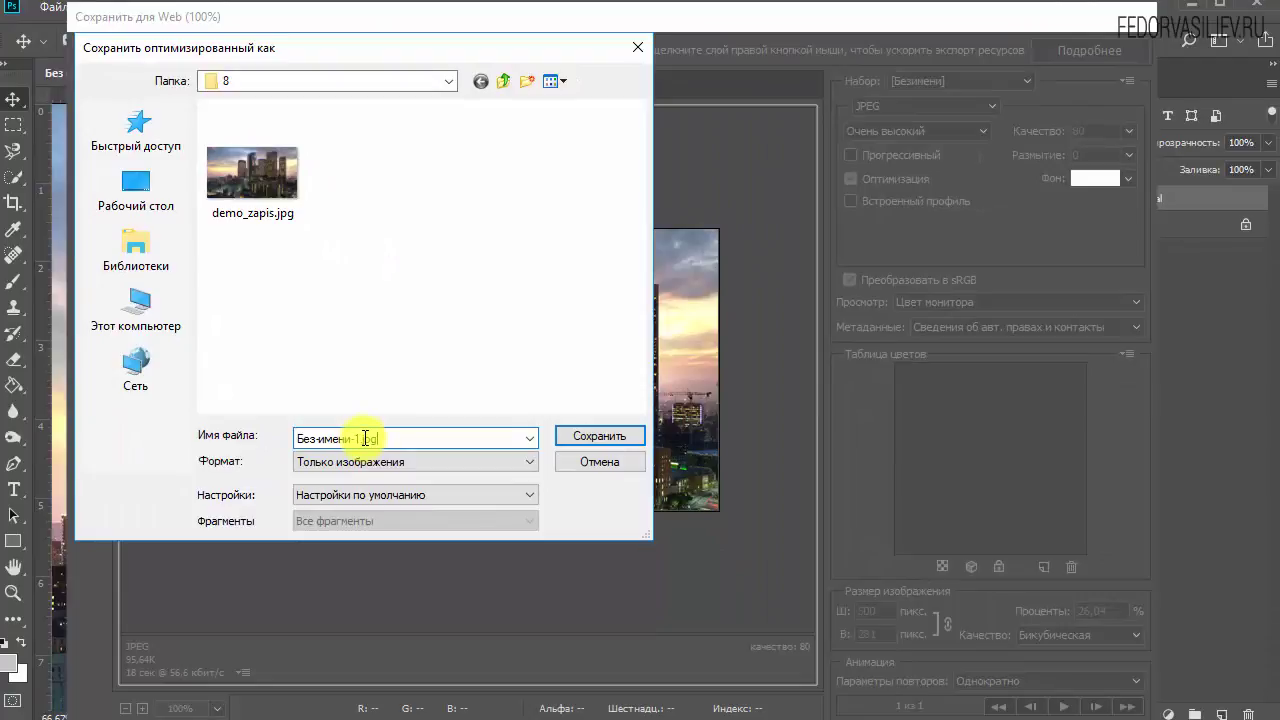
drag(365, 438, 257, 434)
key(BackSpace)
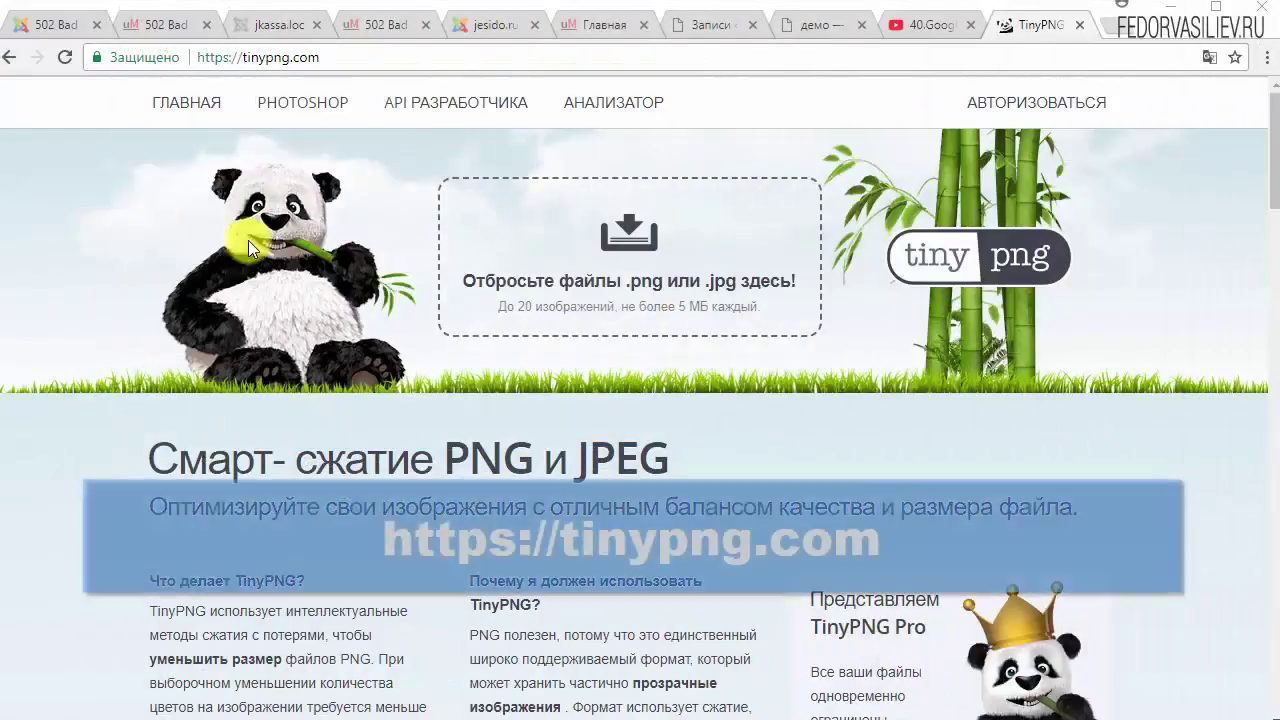
Place the folder 8 window beside the browser and drop demo_zapis.jpg onto TinyPNG.
click(348, 57)
click(348, 57)
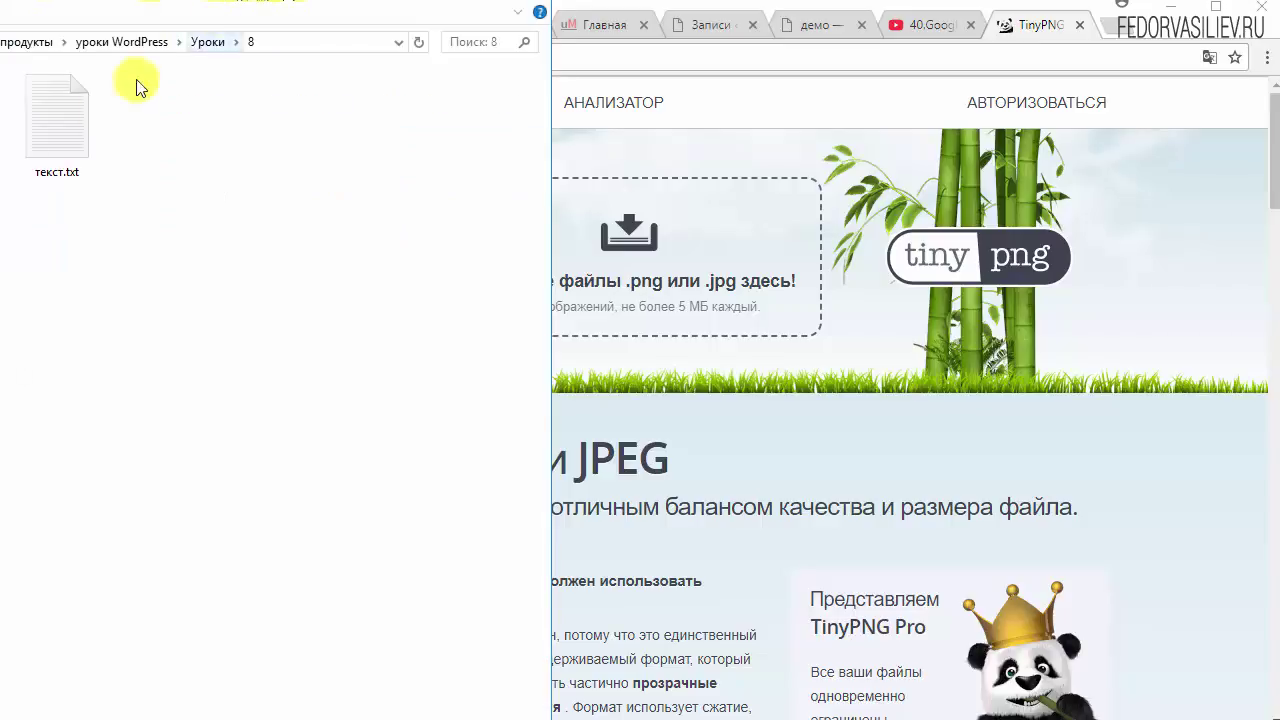
drag(548, 306, 33, 305)
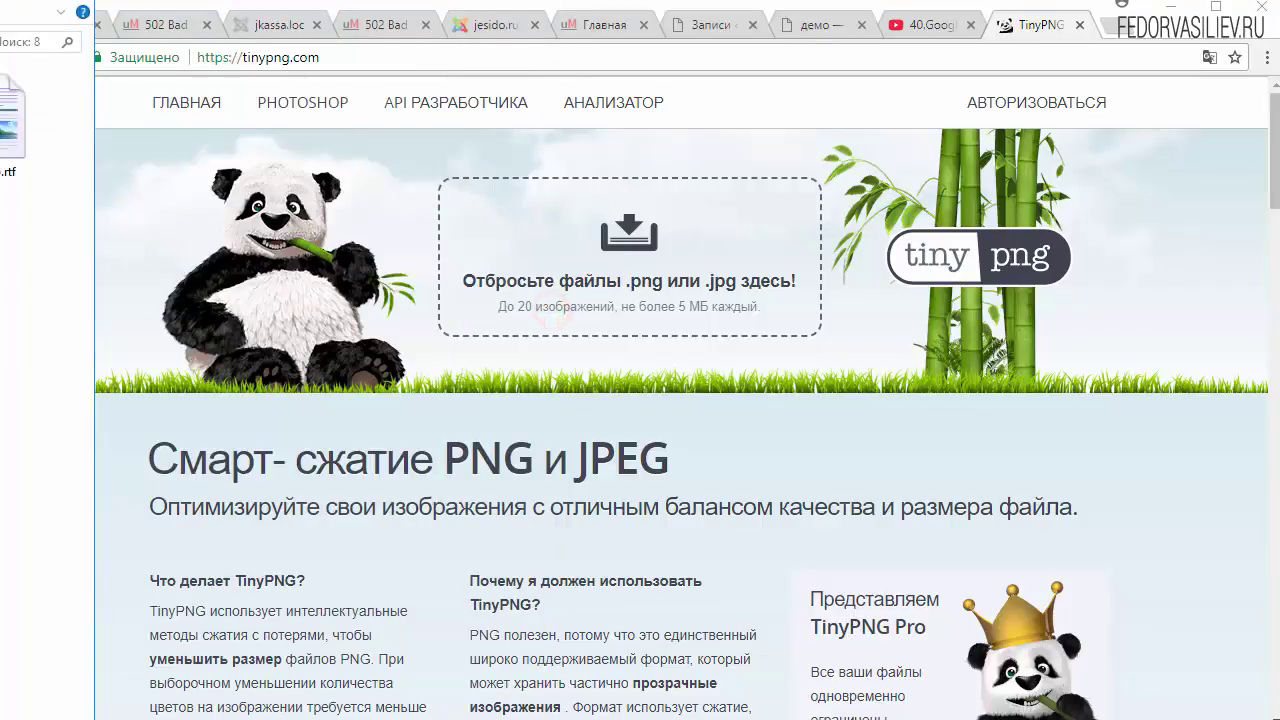
drag(12, 118, 600, 251)
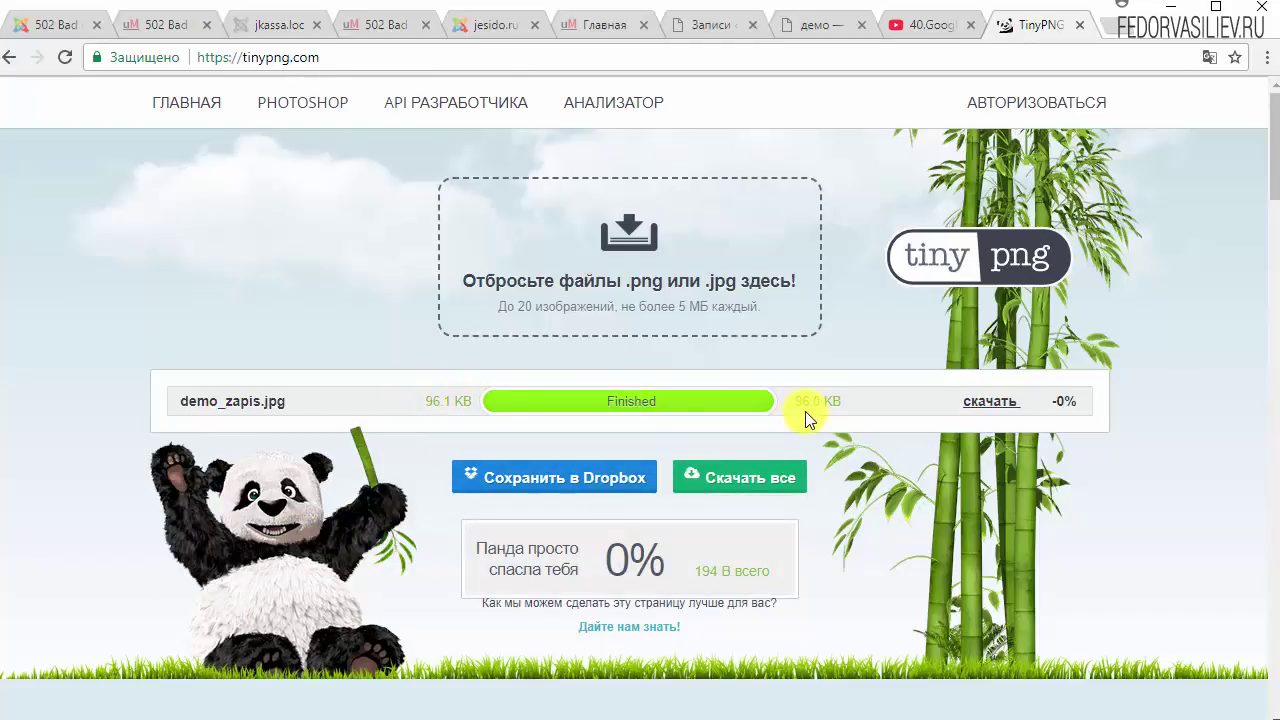
Leave the TinyPNG -0% compression result and bring up the fedorvasiliev.ru home page.
drag(1056, 400, 1077, 400)
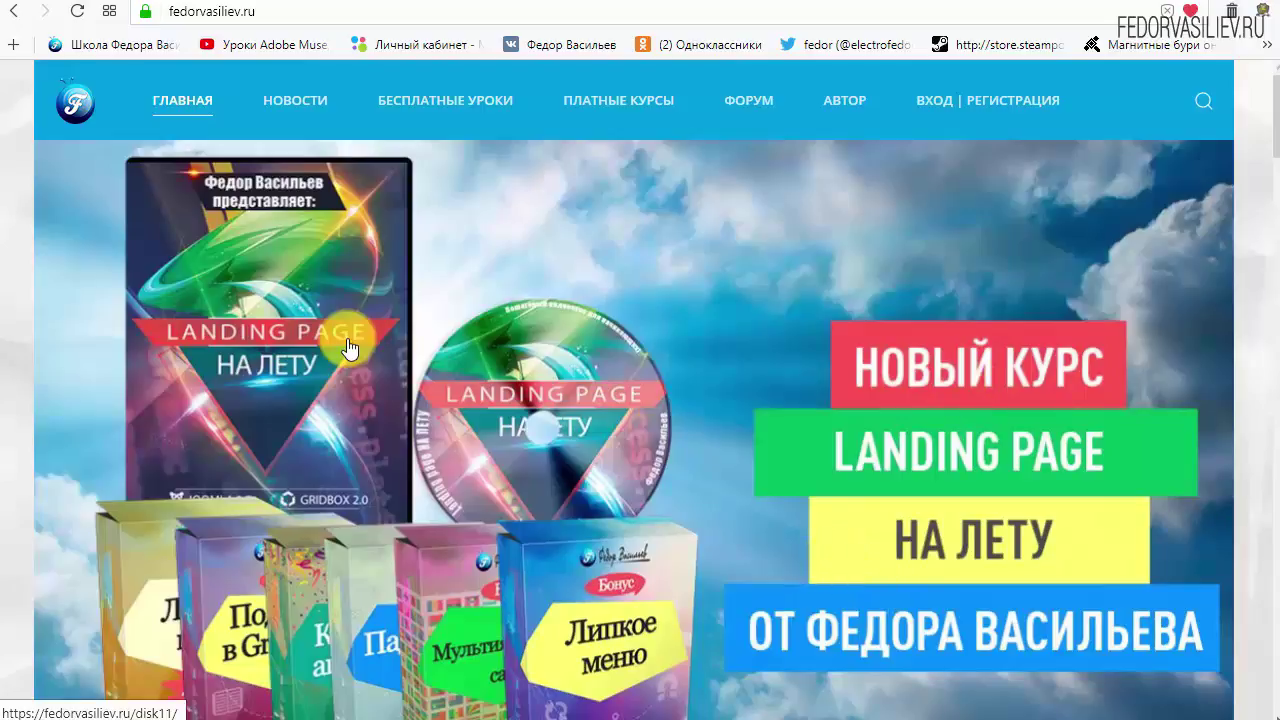
Go to the site's Вход | Регистрация page and follow the 'Ещё нет учётной записи?' link.
mouse_move(251, 78)
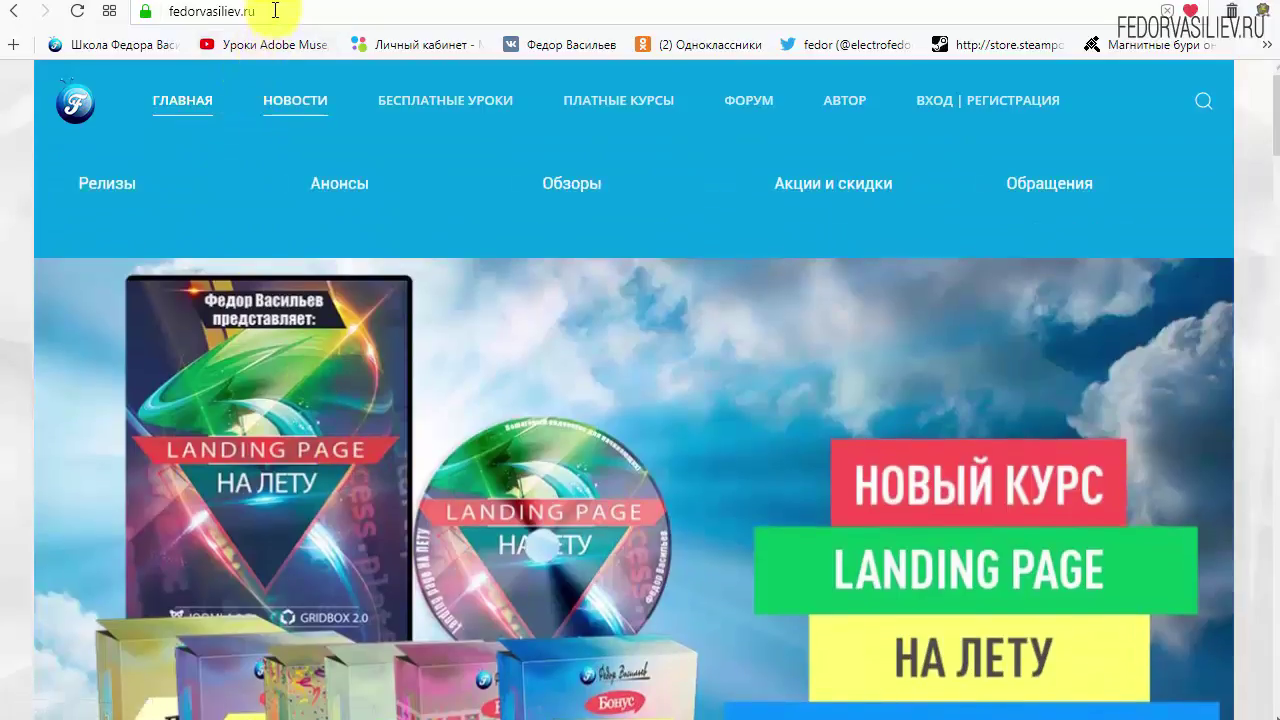
click(277, 12)
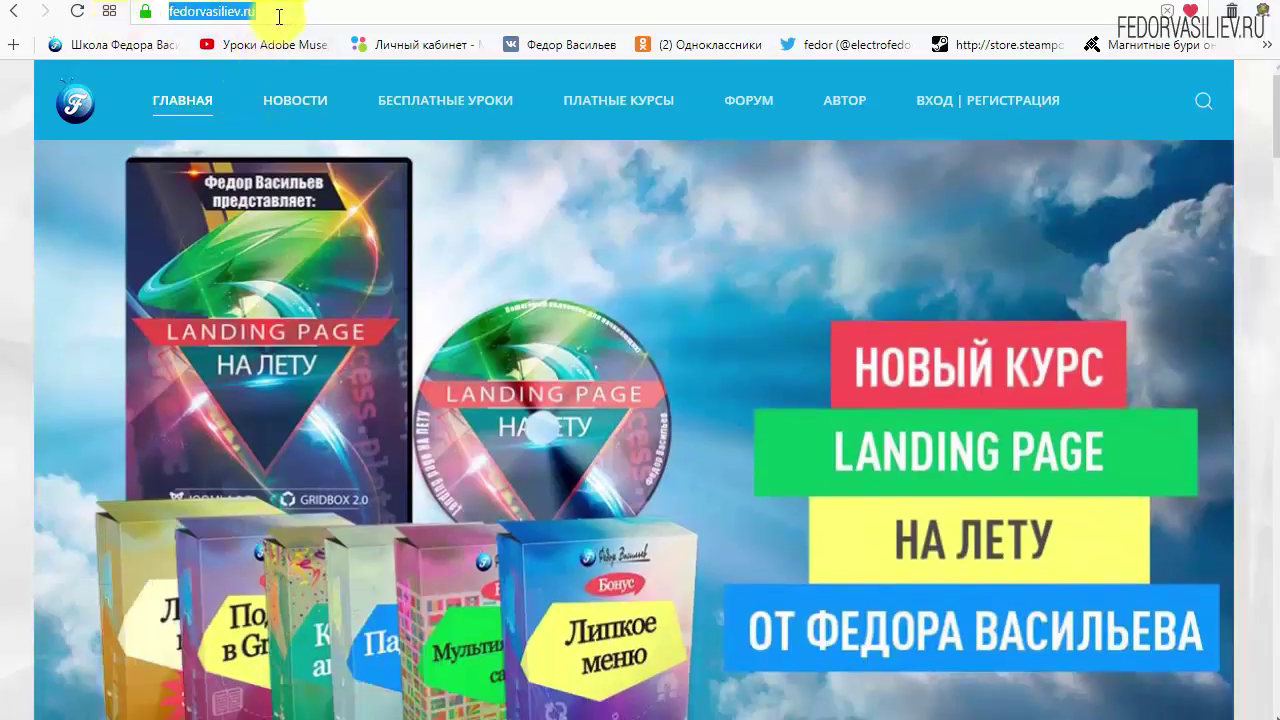
click(270, 12)
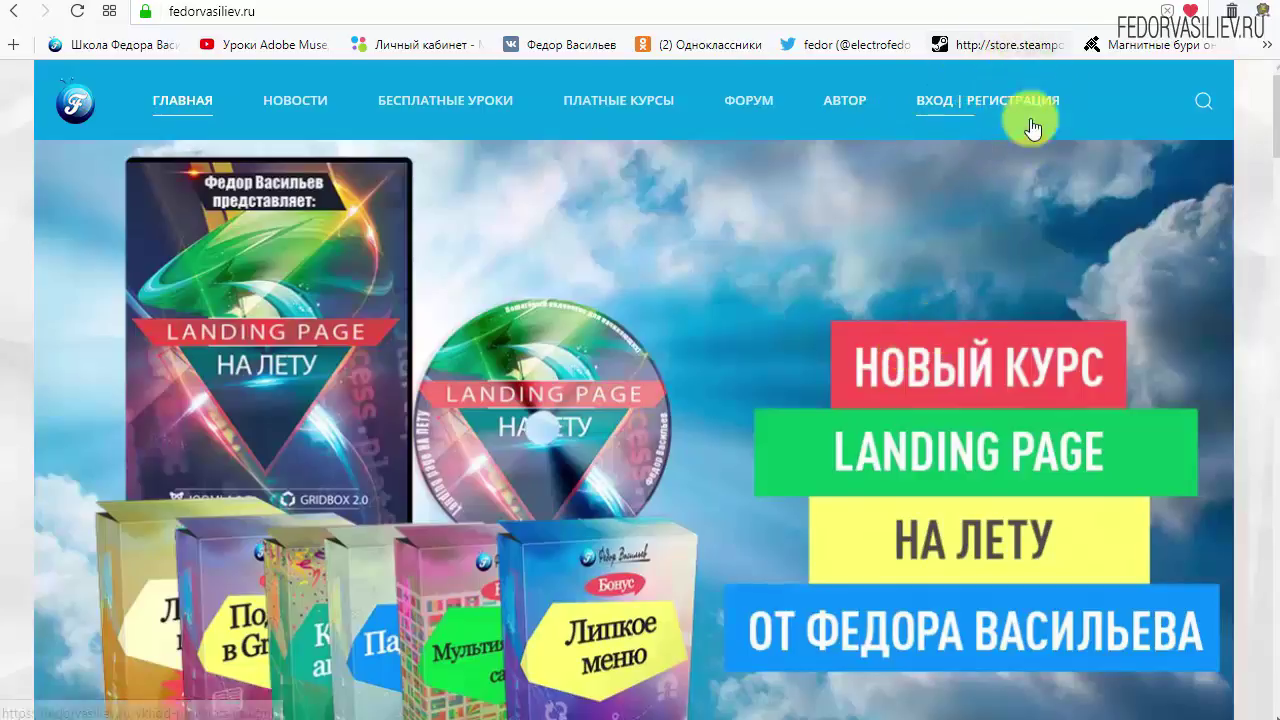
click(940, 100)
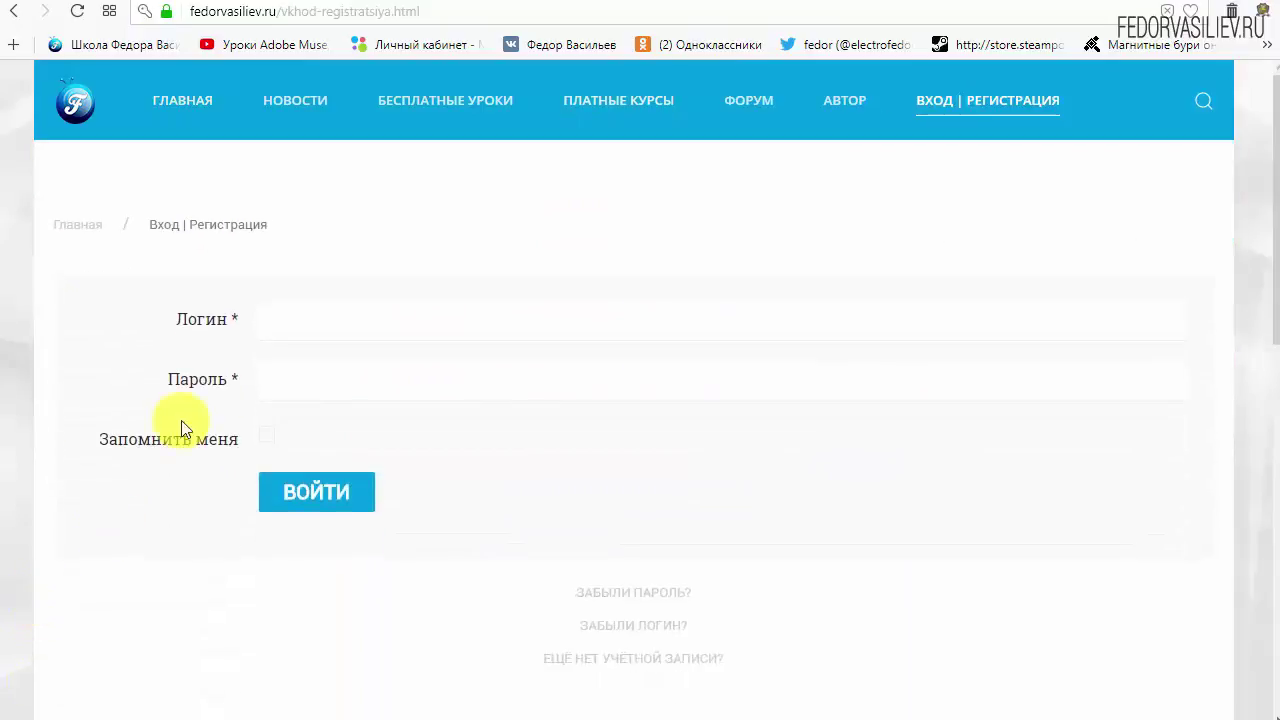
scroll(945, 490, down, 1)
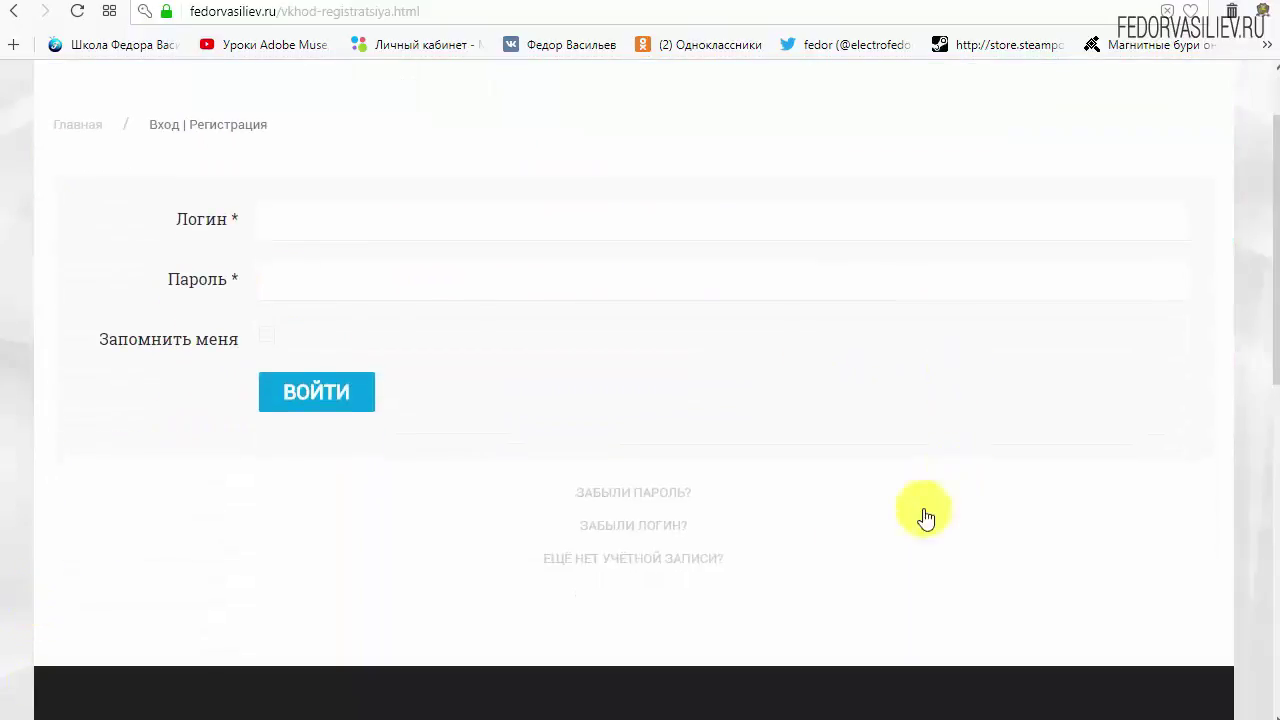
click(599, 558)
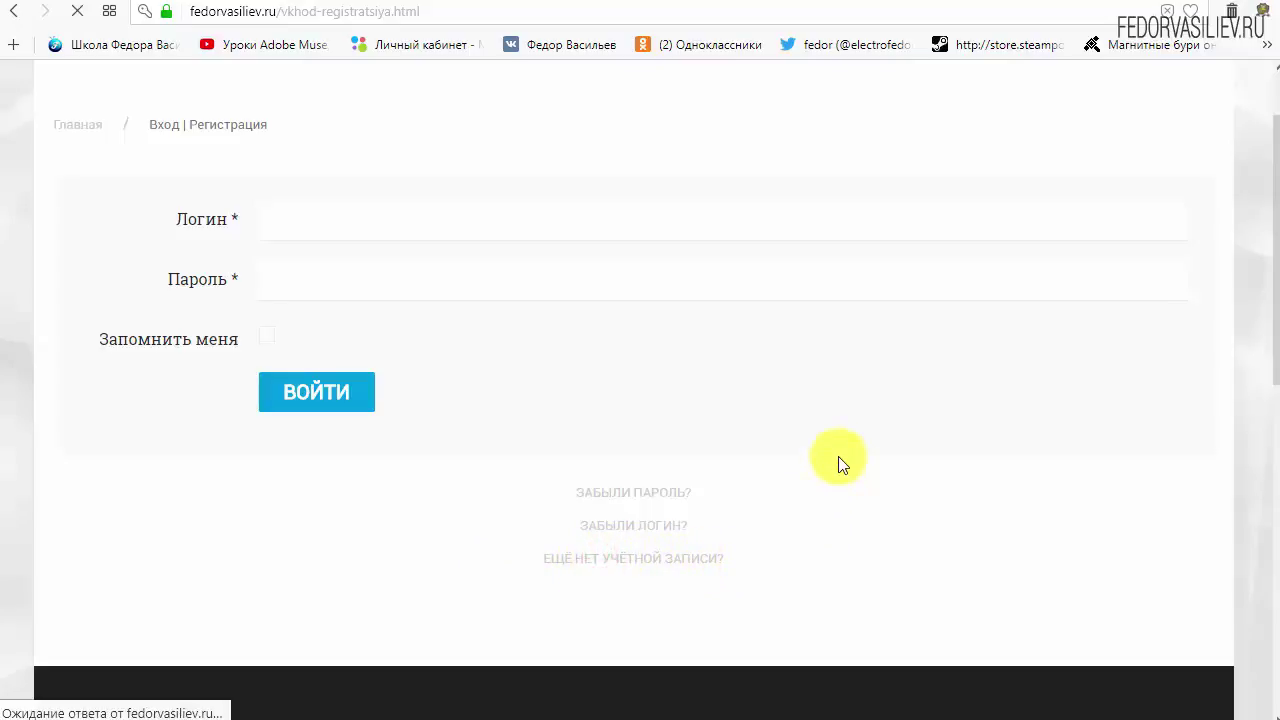
Fill in name and login 'wp' plus the account password and its confirmation.
scroll(640, 264, down, 1)
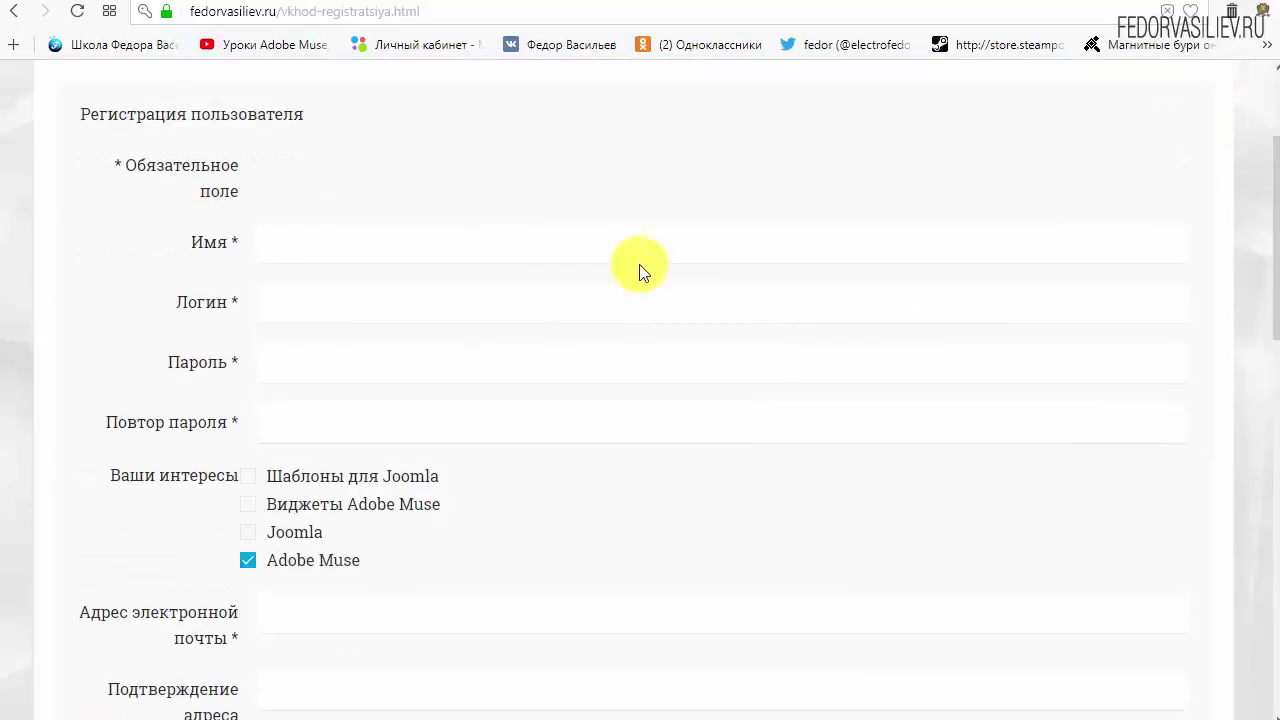
click(343, 247)
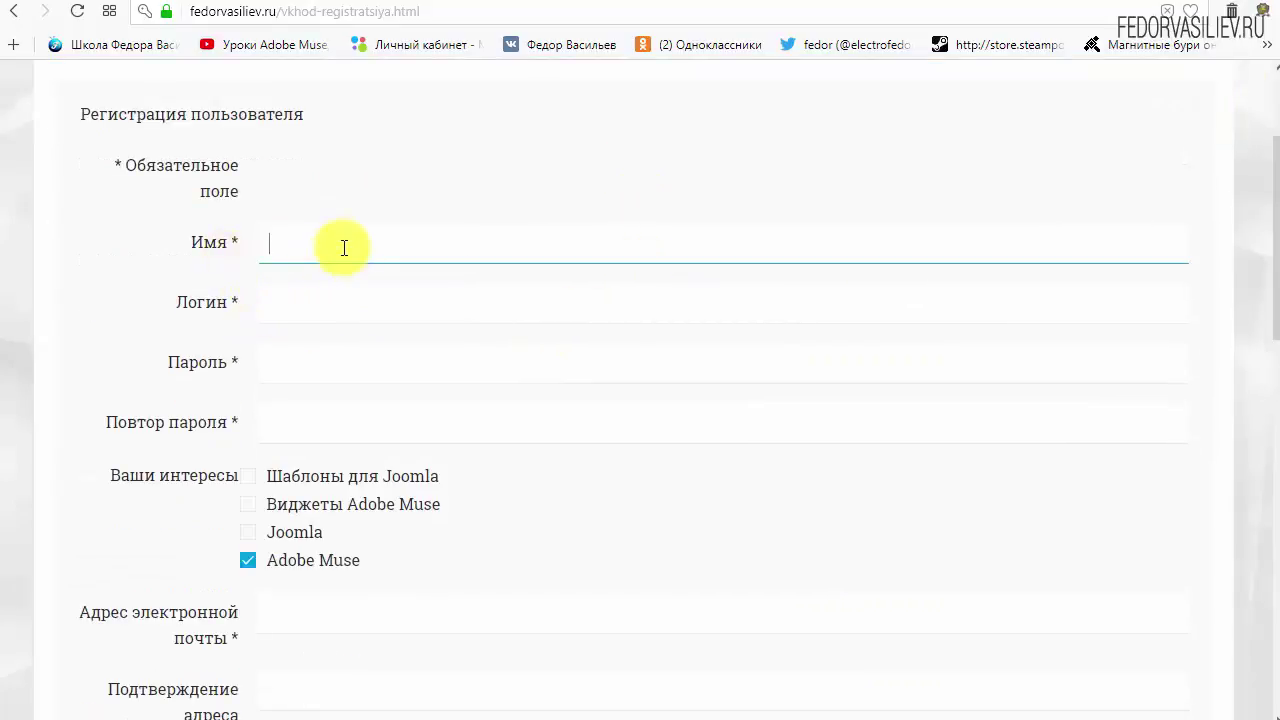
text(wp)
click(368, 311)
text(w)
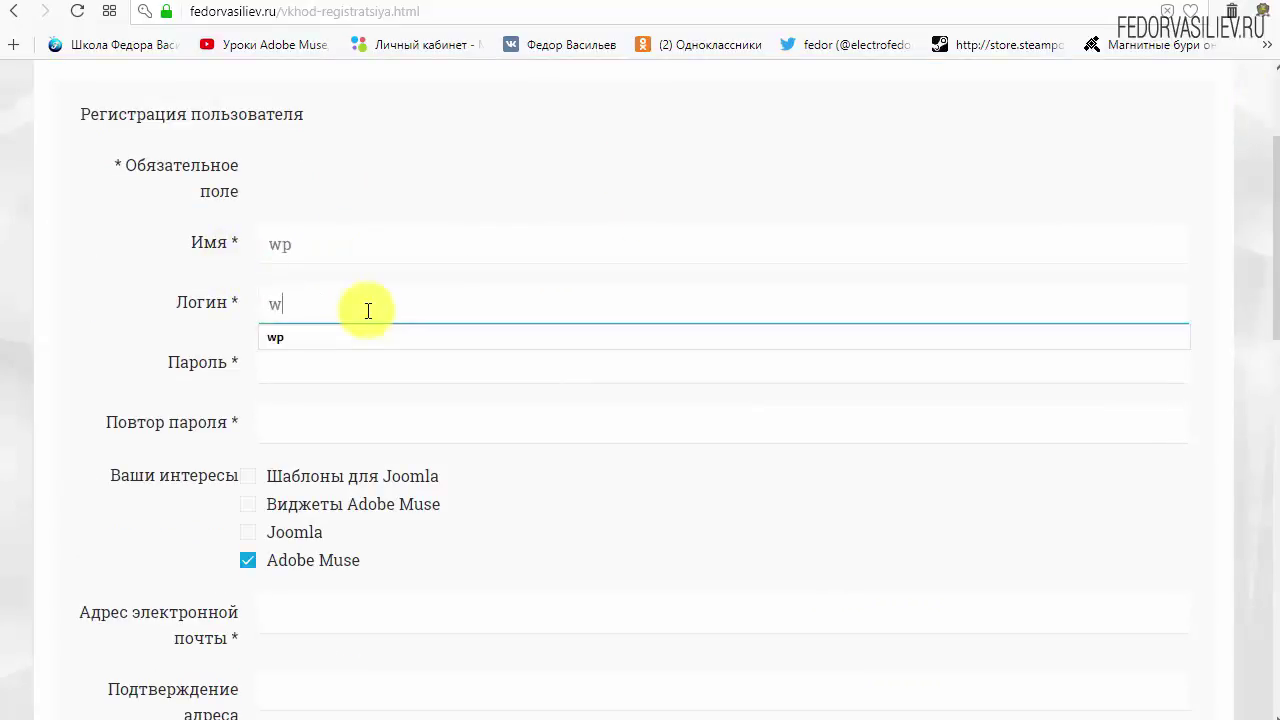
text(p)
click(477, 161)
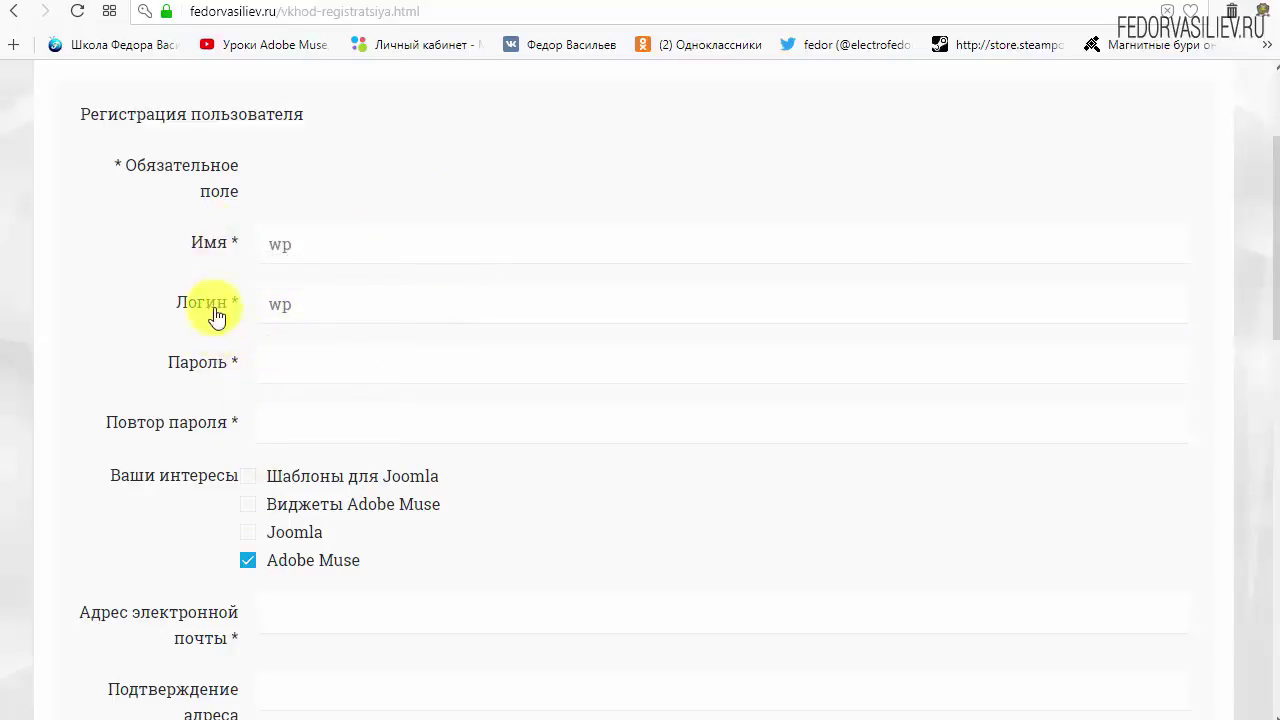
click(287, 393)
text(123456)
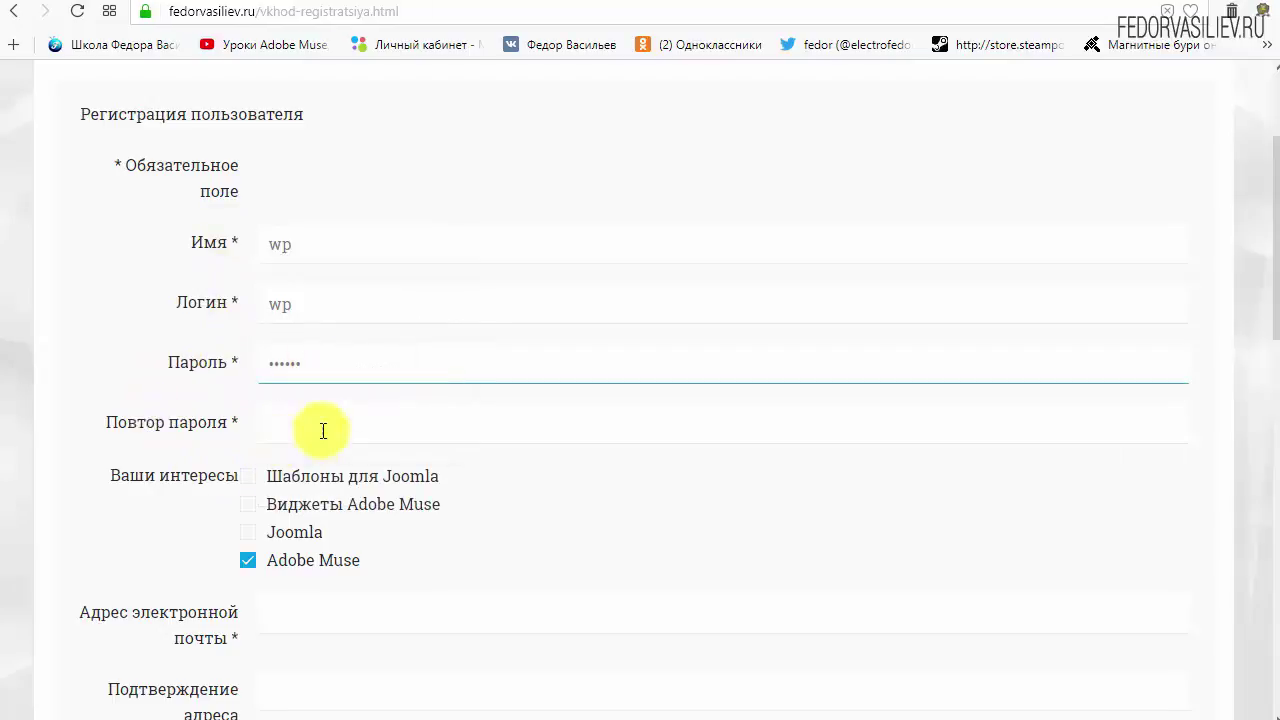
click(323, 431)
click(330, 480)
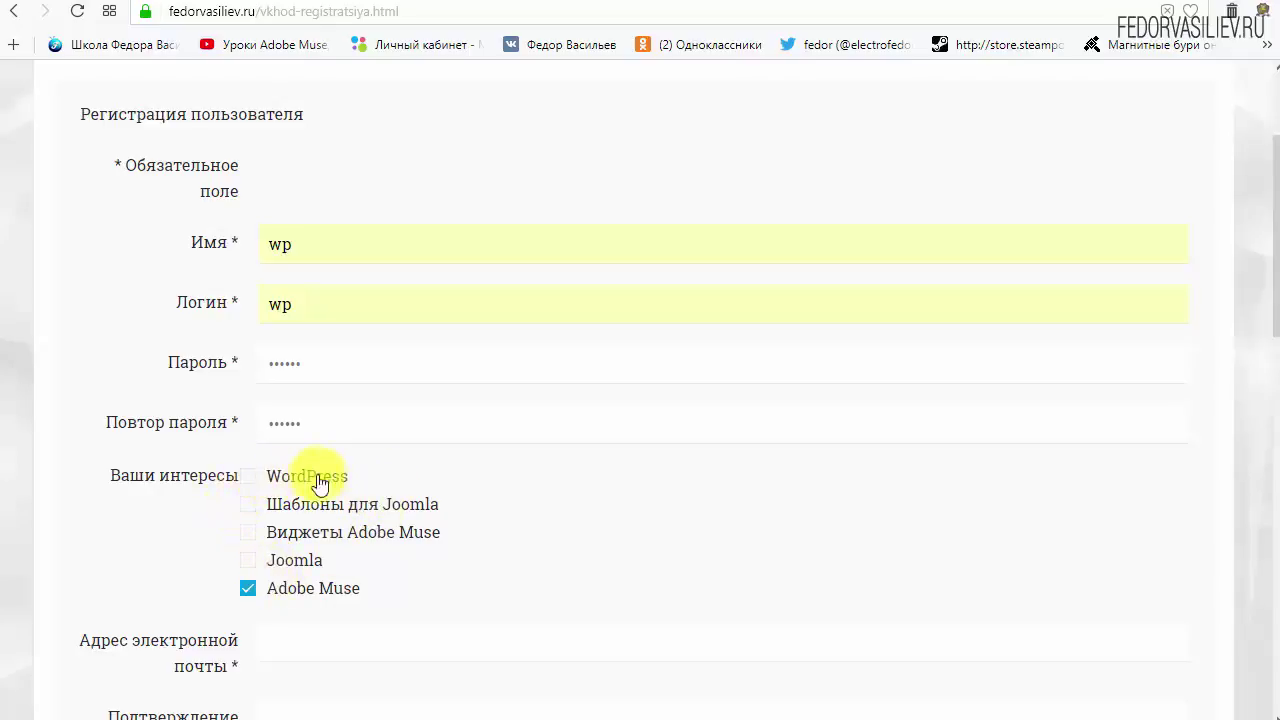
Tick WordPress and untick Adobe Muse among the registration interests.
drag(294, 486, 249, 494)
click(248, 476)
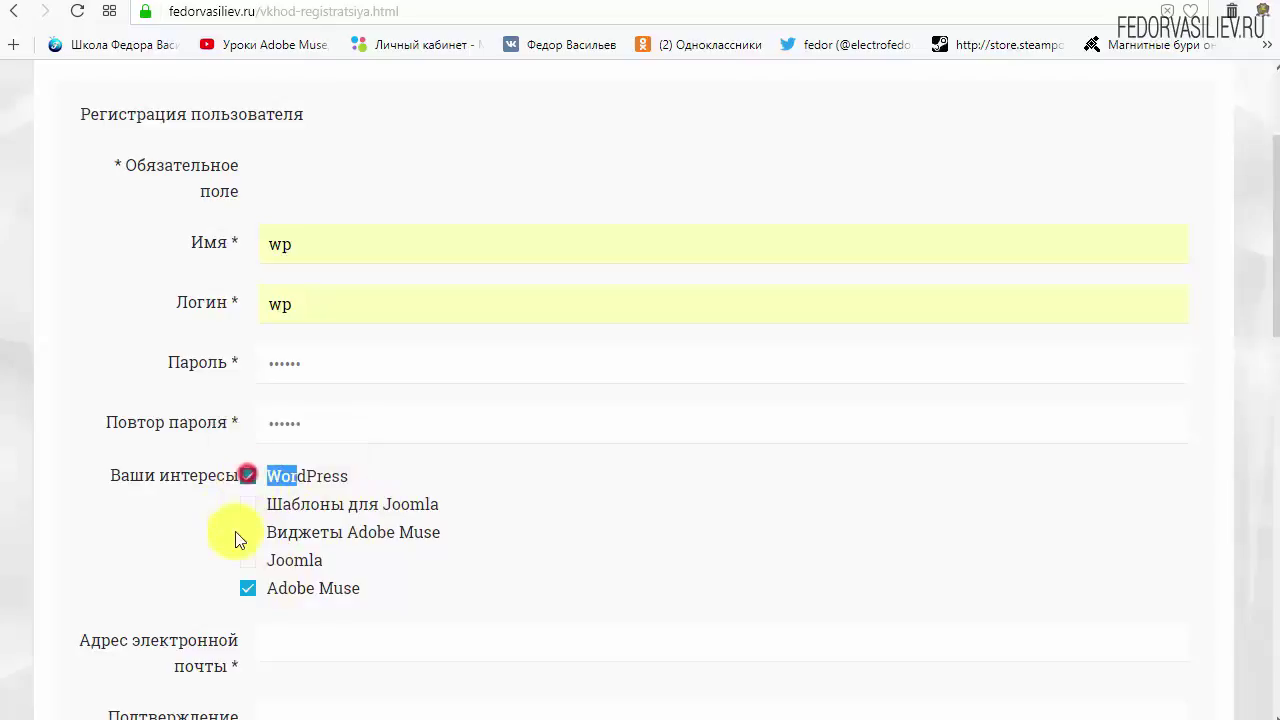
click(377, 475)
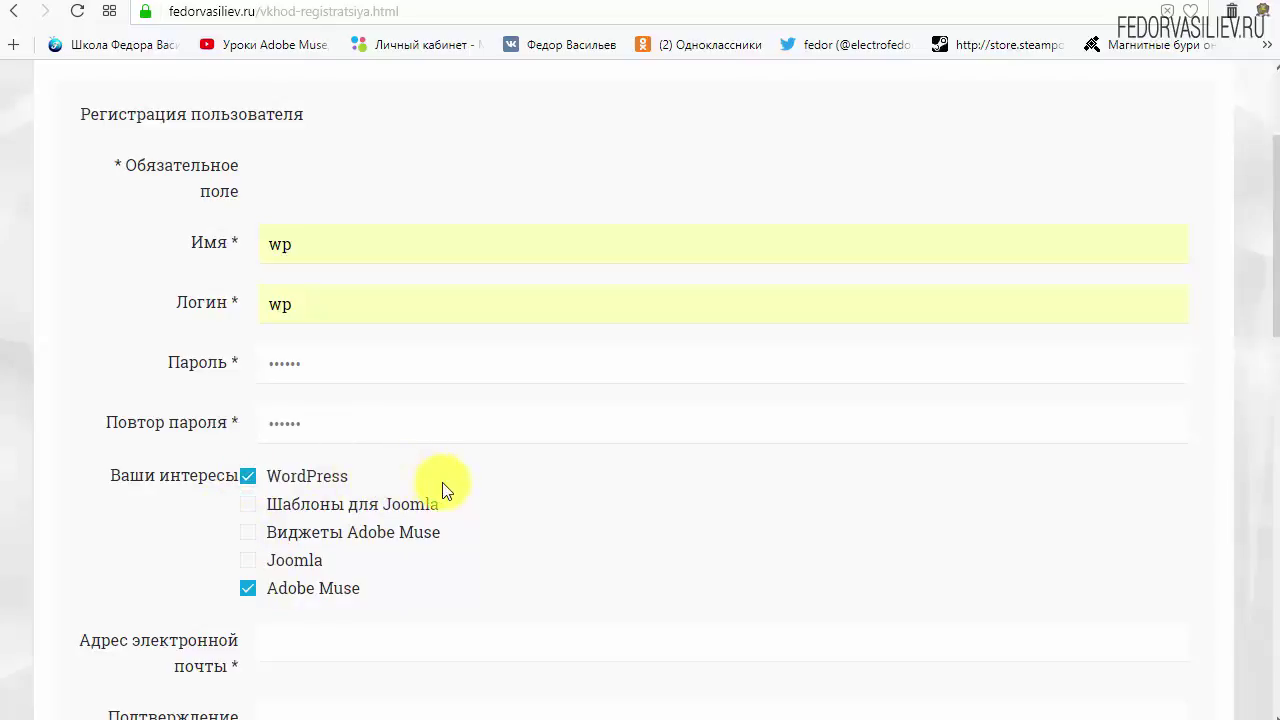
click(247, 590)
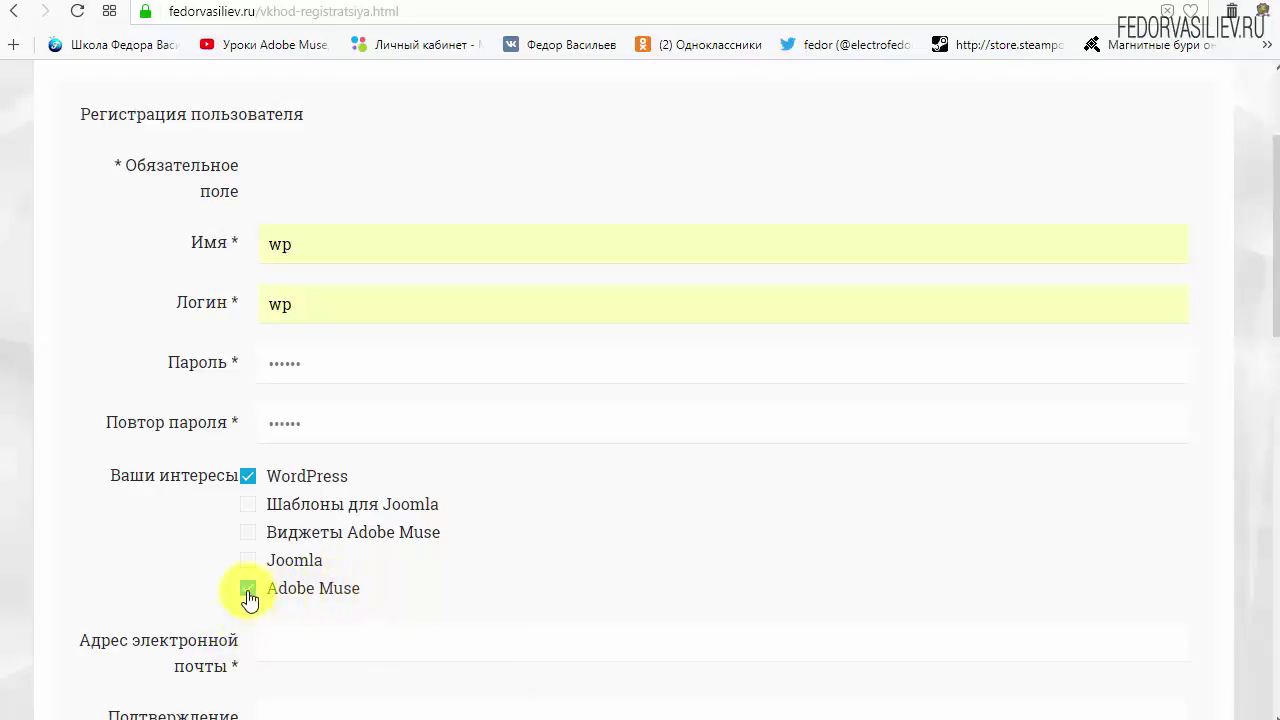
click(248, 589)
scroll(590, 512, down, 4)
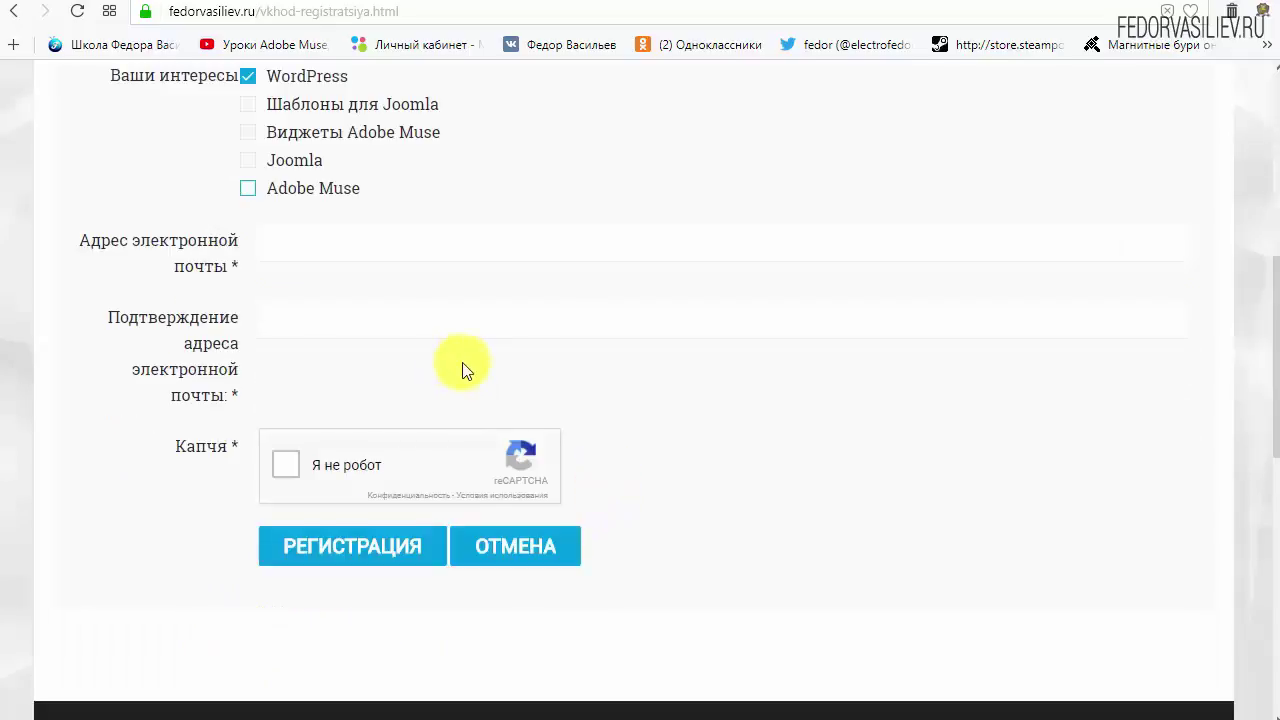
Paste the e-mail address into both the e-mail and confirmation fields.
click(294, 249)
right_click(336, 252)
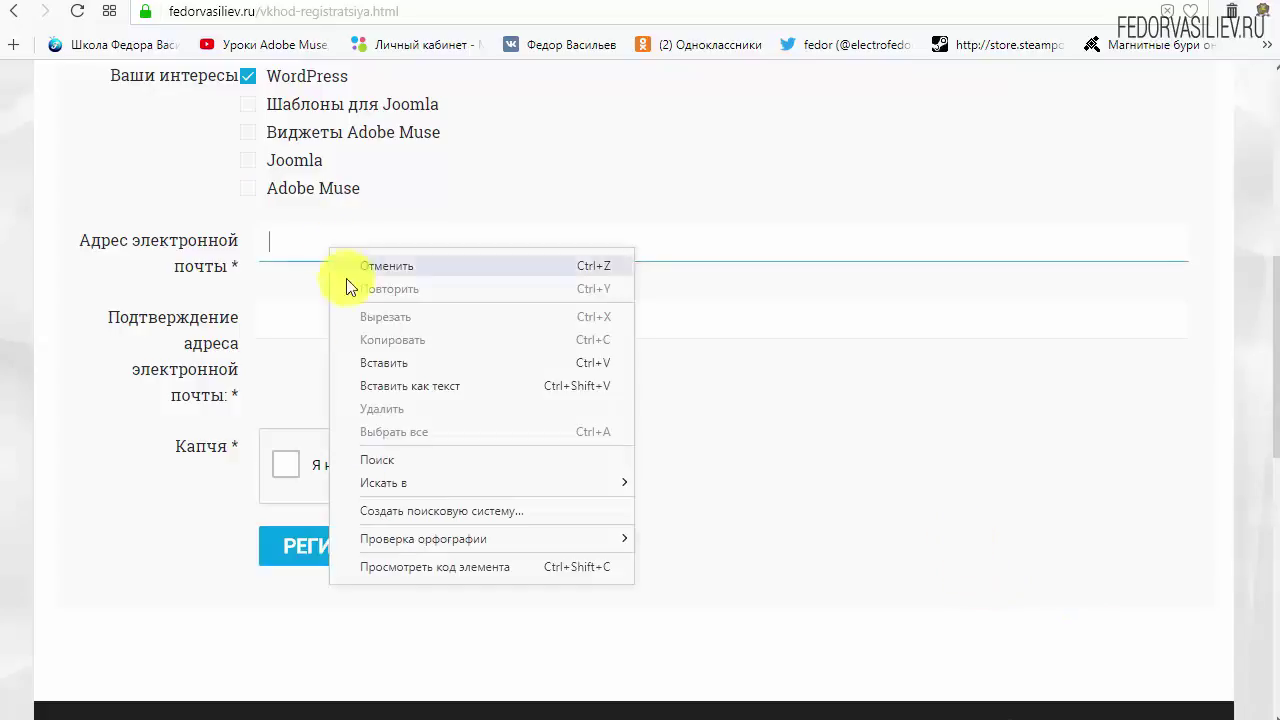
click(403, 357)
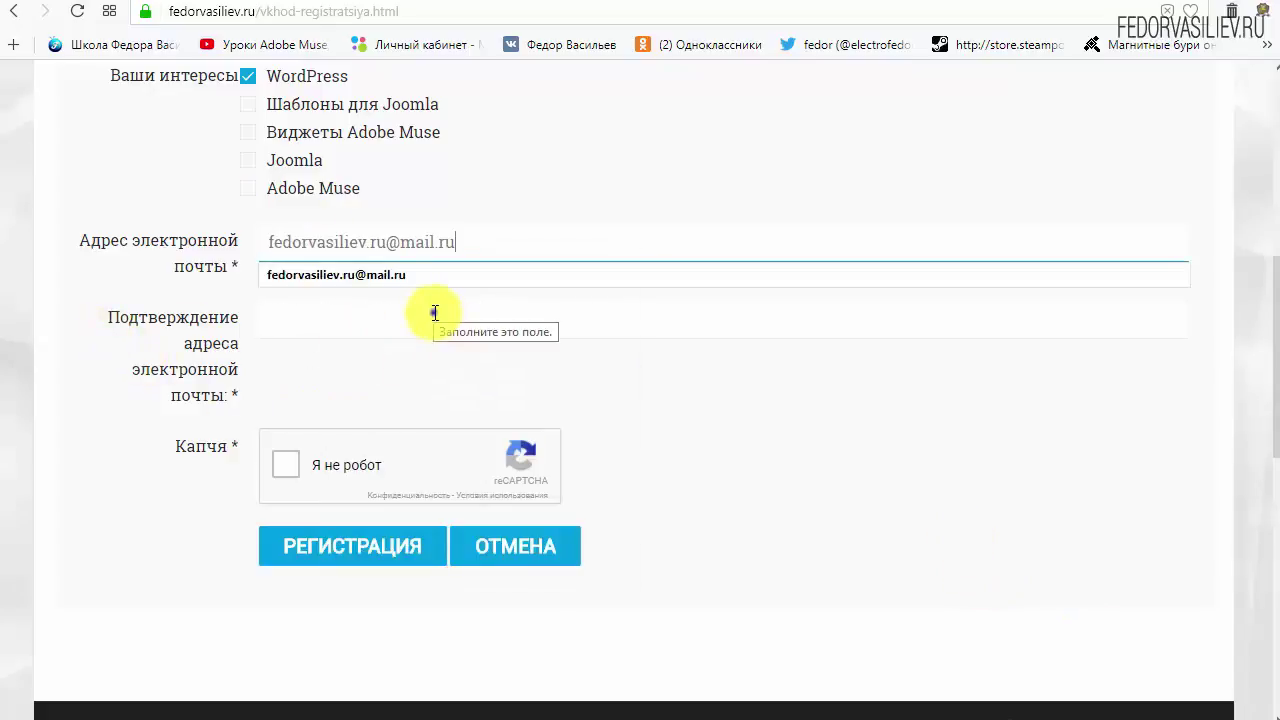
right_click(431, 314)
click(485, 420)
click(889, 428)
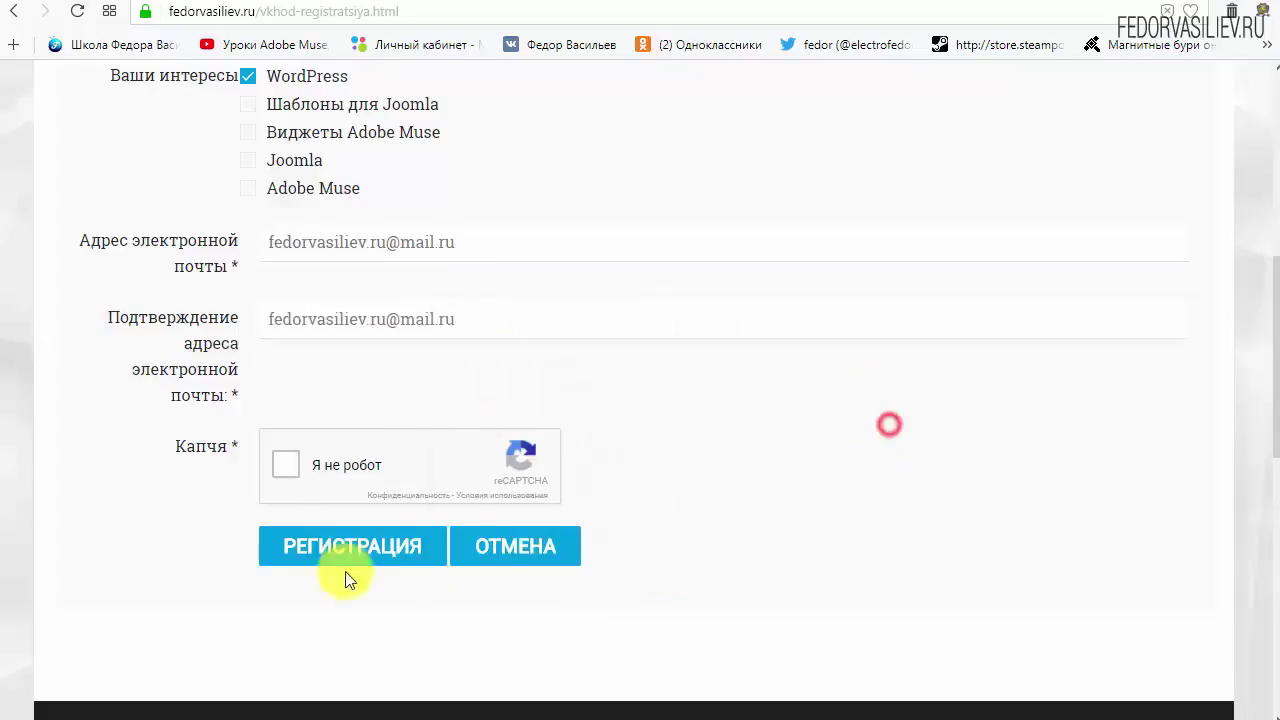
Pass the 'Я не робот' captcha and submit the registration form.
click(287, 470)
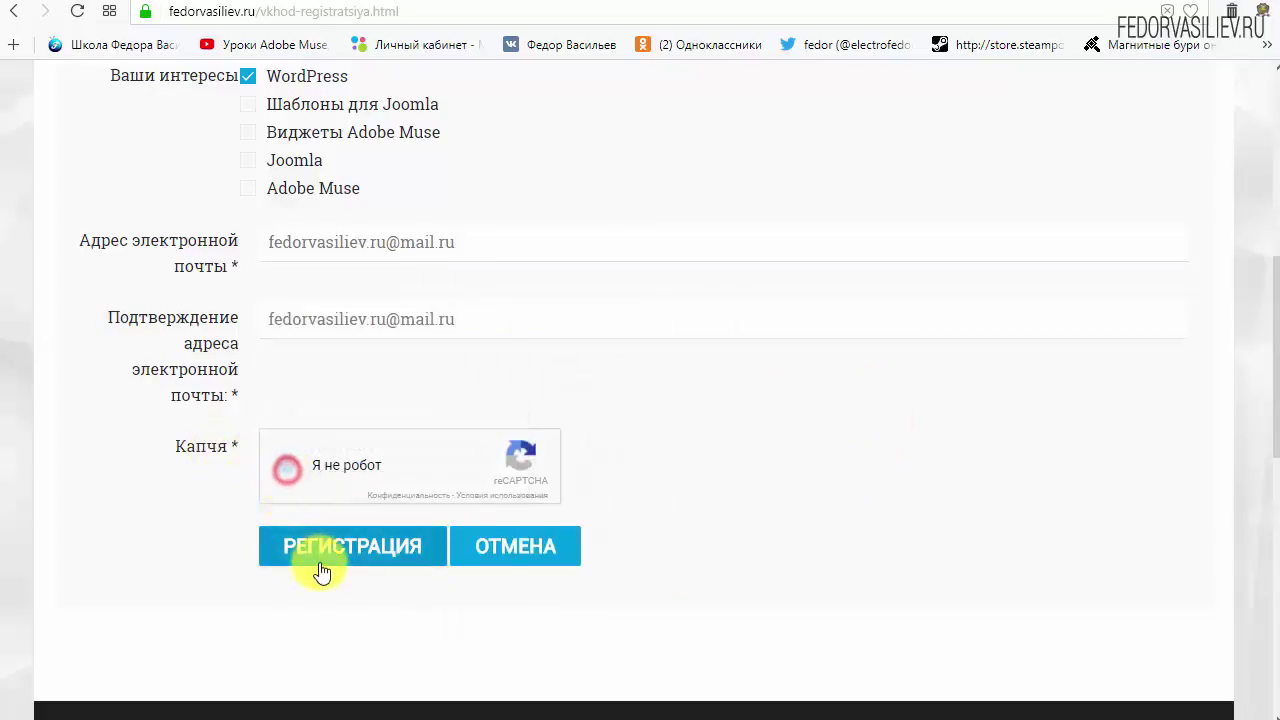
mouse_move(190, 462)
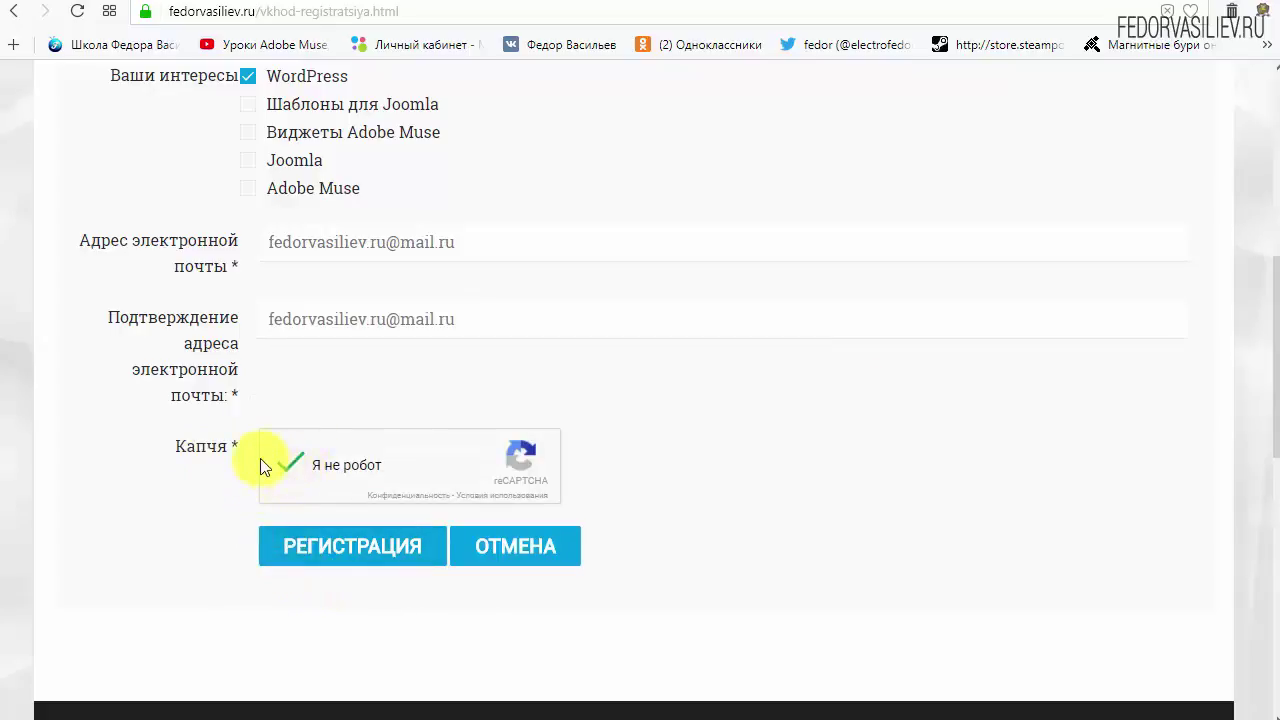
click(327, 550)
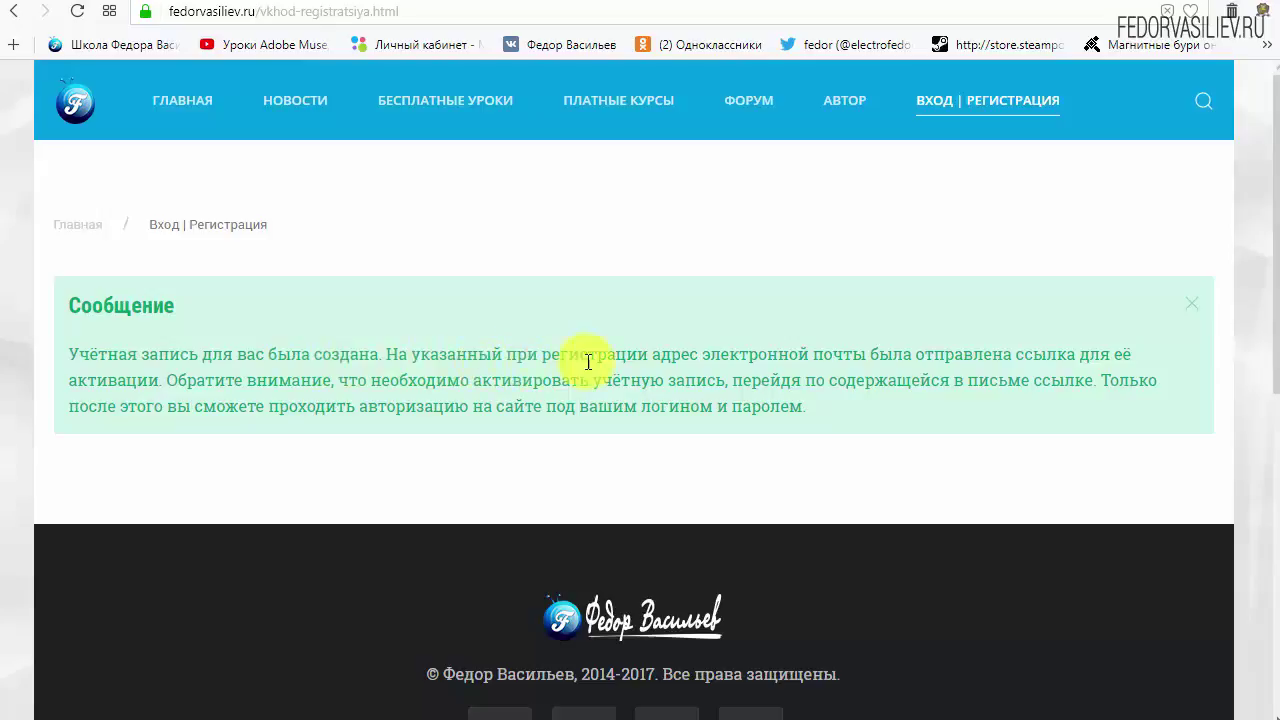
Highlight the e-mail mention in the account-created notice, then return to the mail.ru inbox.
drag(711, 356, 854, 356)
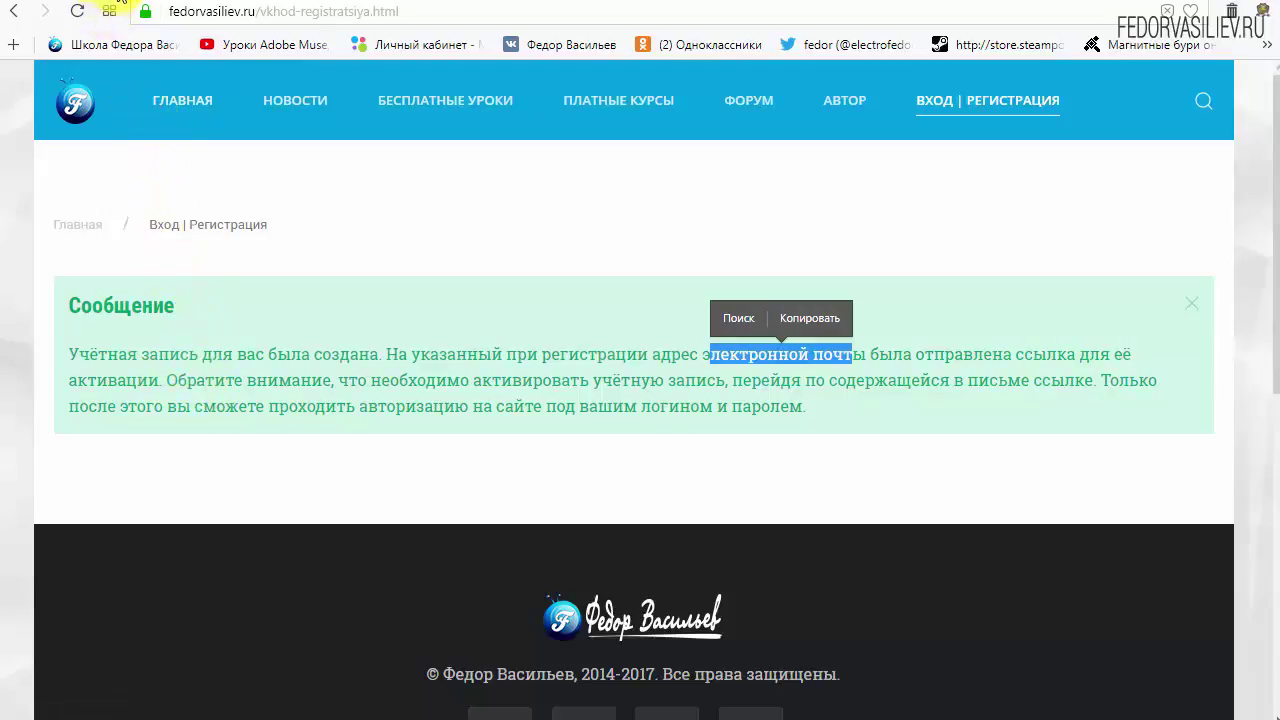
click(110, 2)
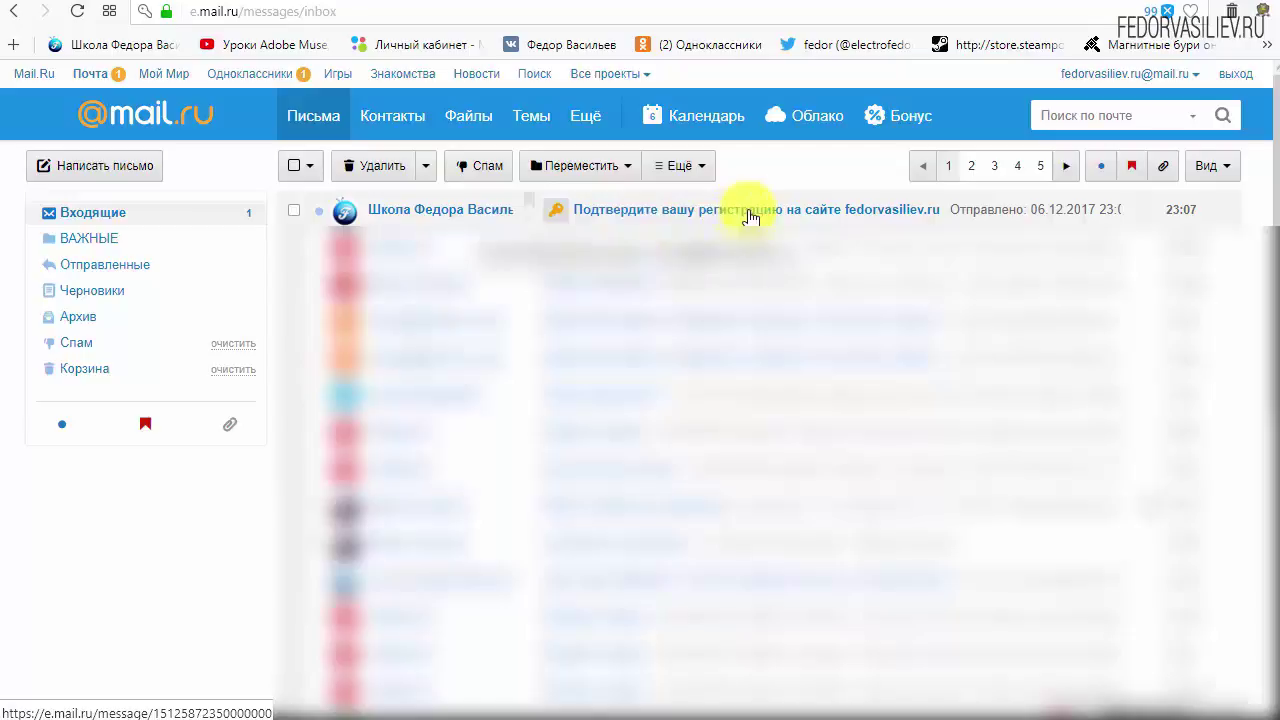
Open the 'Подтвердите вашу регистрацию' e-mail and review its login and password lines.
click(418, 214)
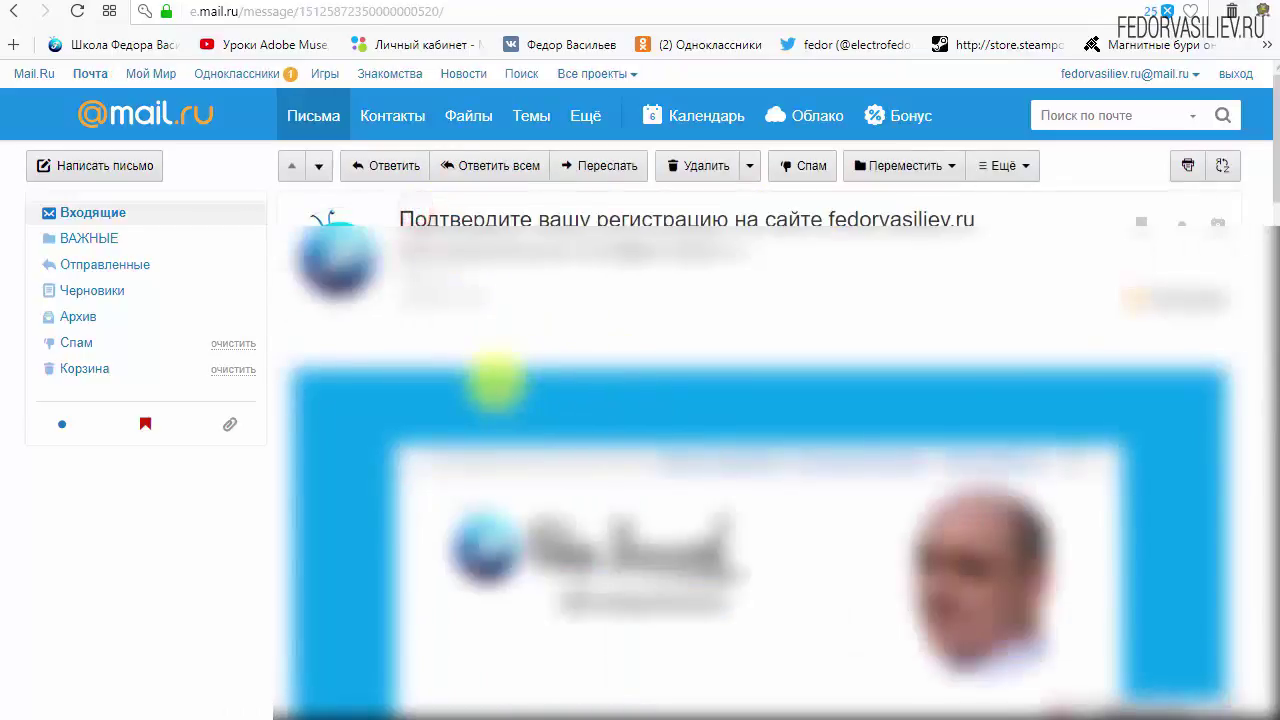
scroll(1034, 509, down, 2)
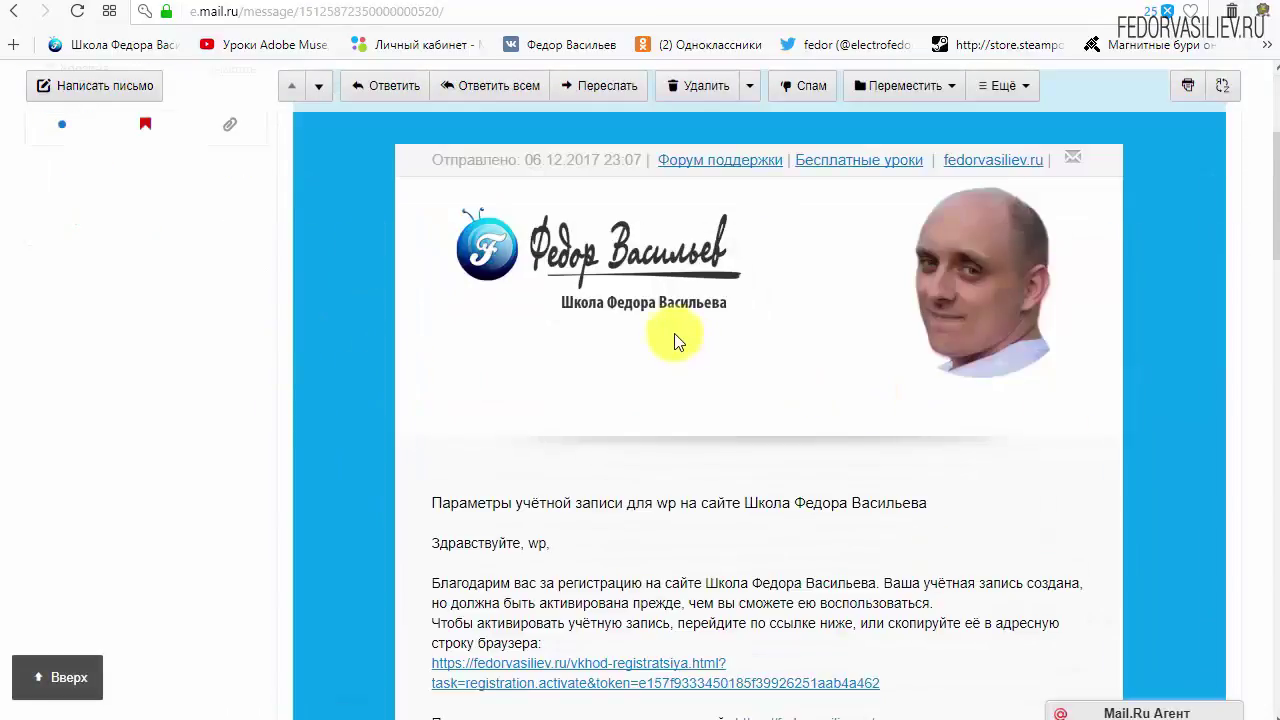
scroll(674, 333, down, 3)
drag(512, 505, 543, 510)
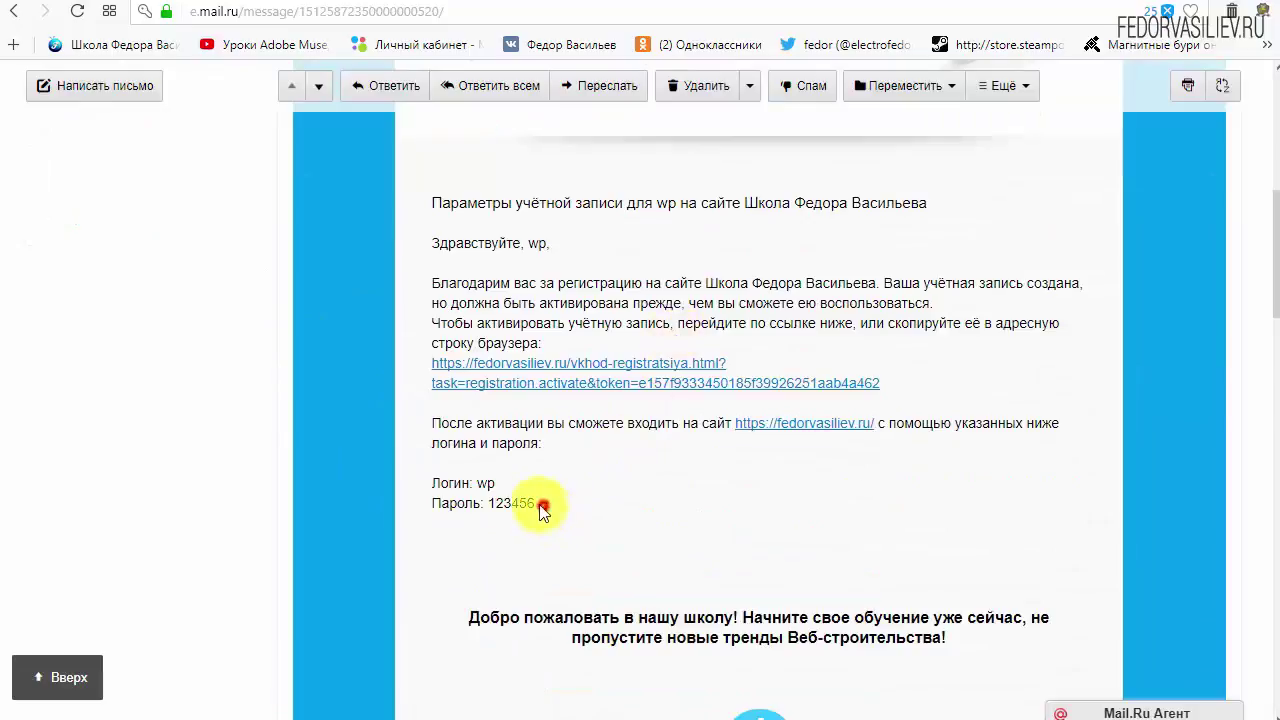
triple_click(543, 506)
click(655, 490)
Locate the account activation link in the e-mail and follow it.
scroll(640, 475, down, 6)
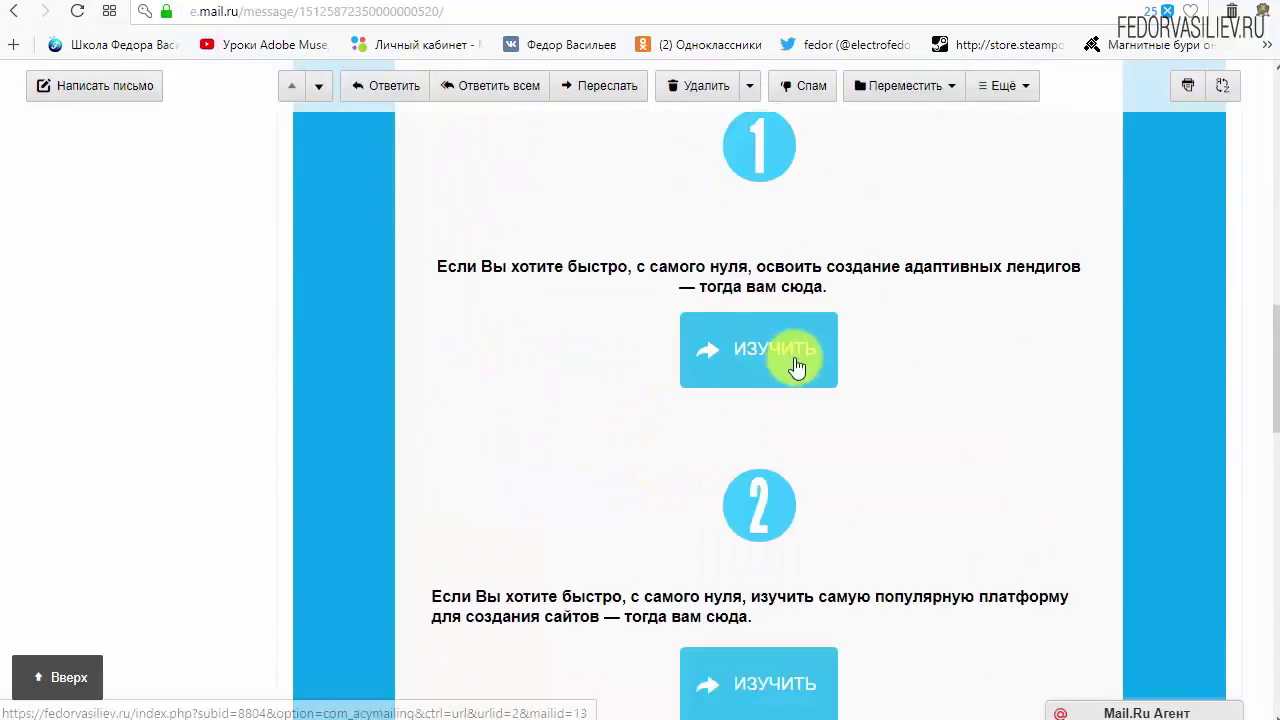
scroll(797, 368, down, 3)
scroll(757, 409, up, 7)
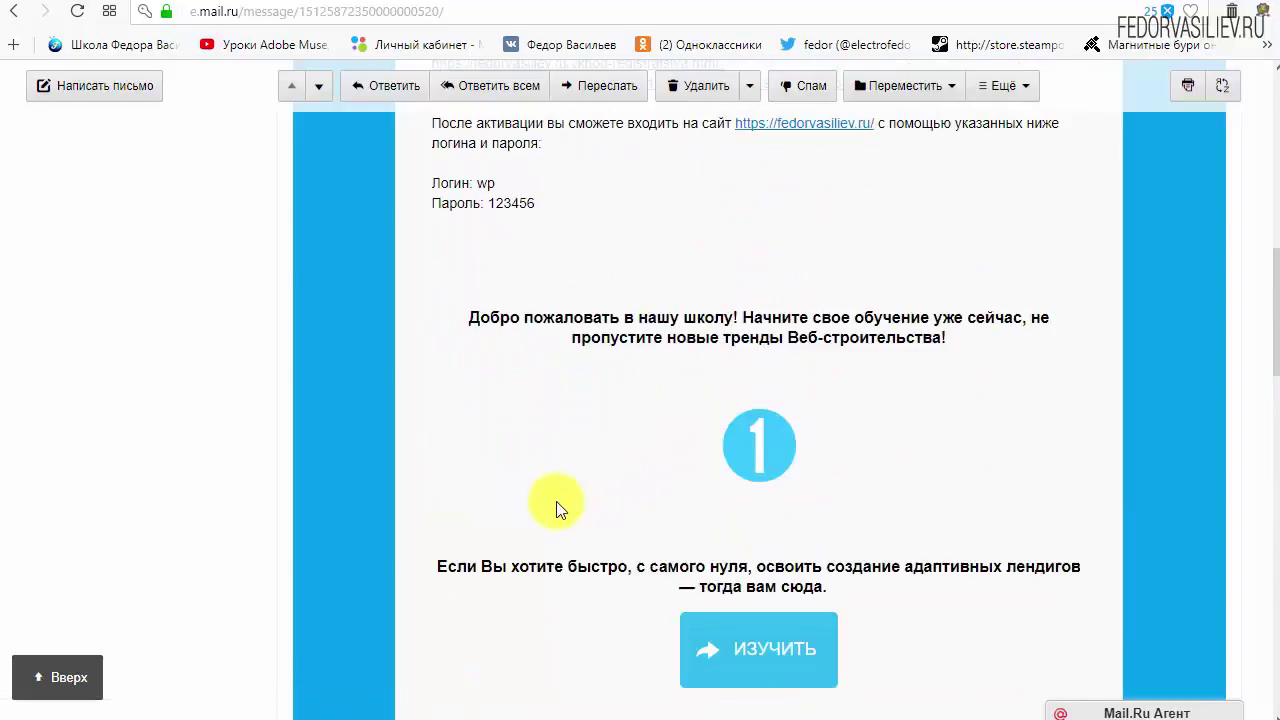
scroll(557, 508, up, 4)
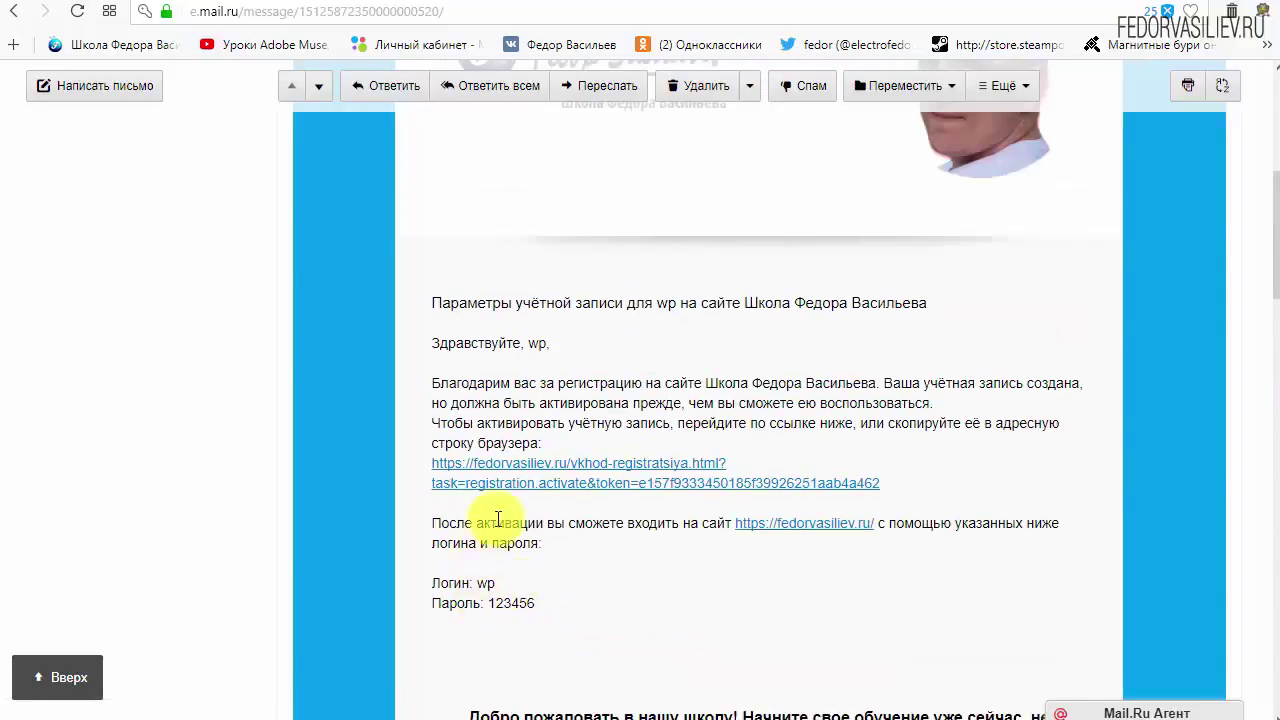
drag(923, 481, 560, 466)
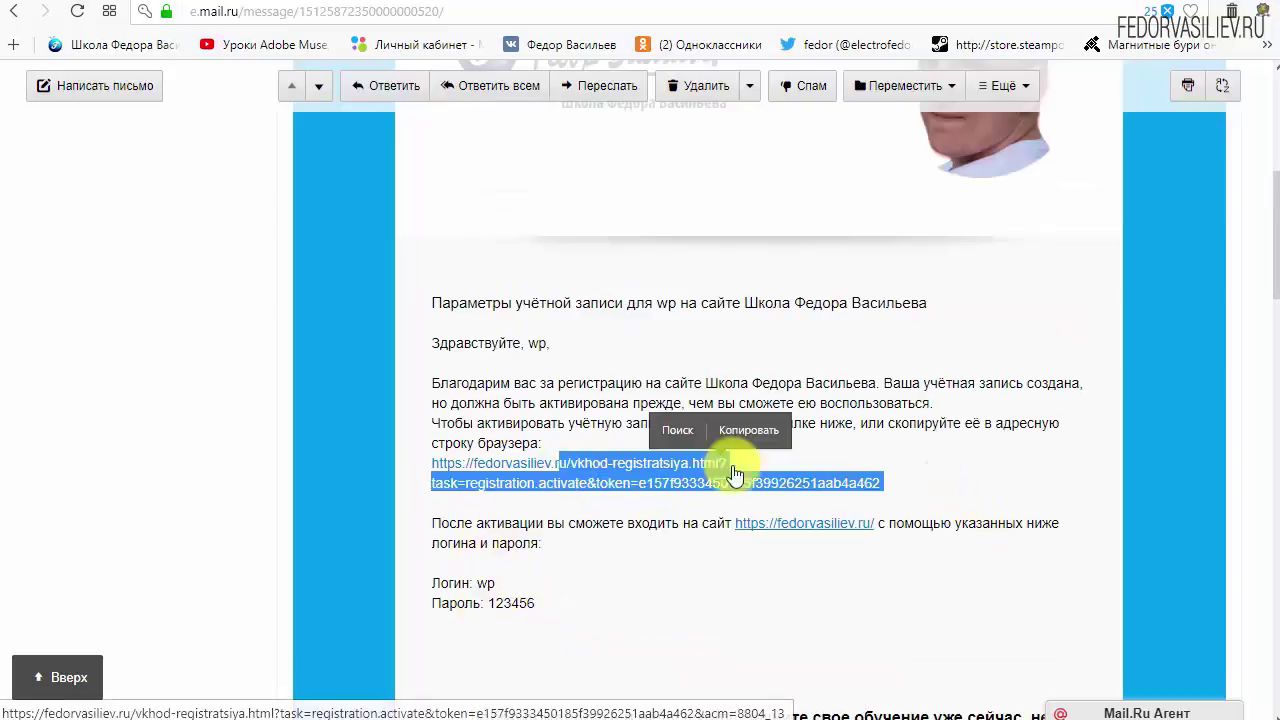
click(823, 451)
click(638, 460)
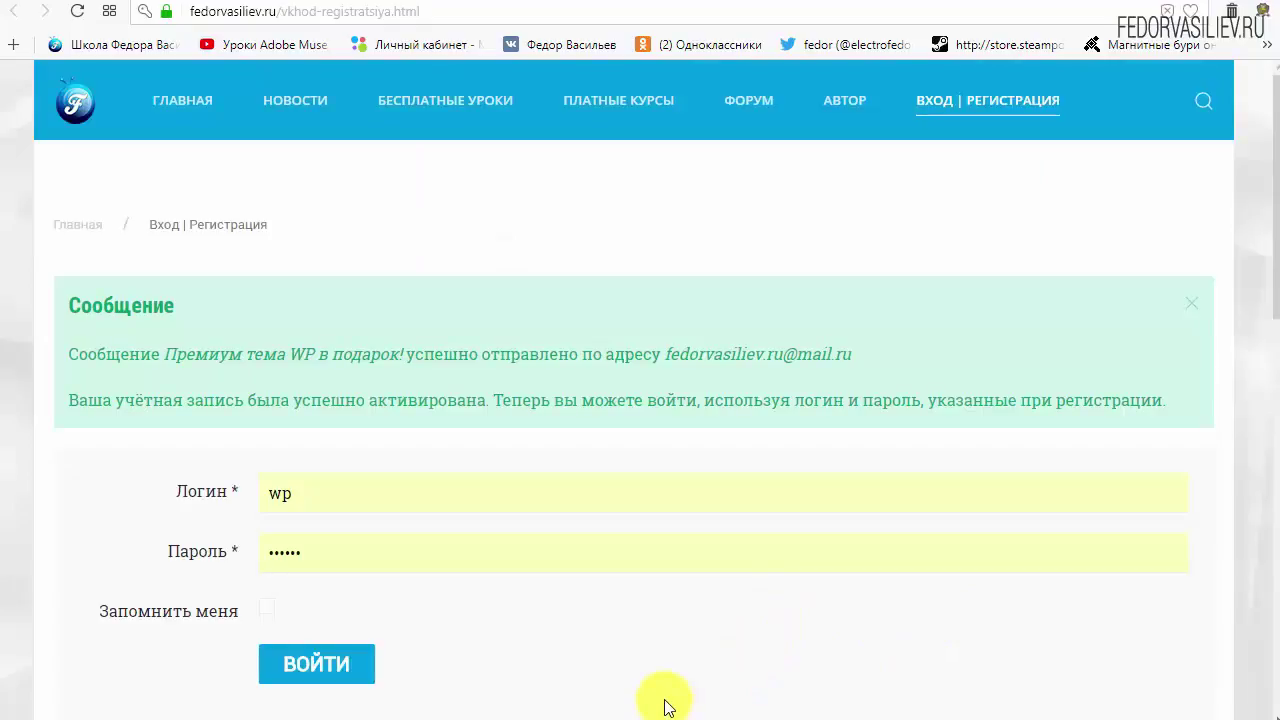
drag(64, 302, 223, 311)
click(129, 366)
drag(73, 352, 171, 357)
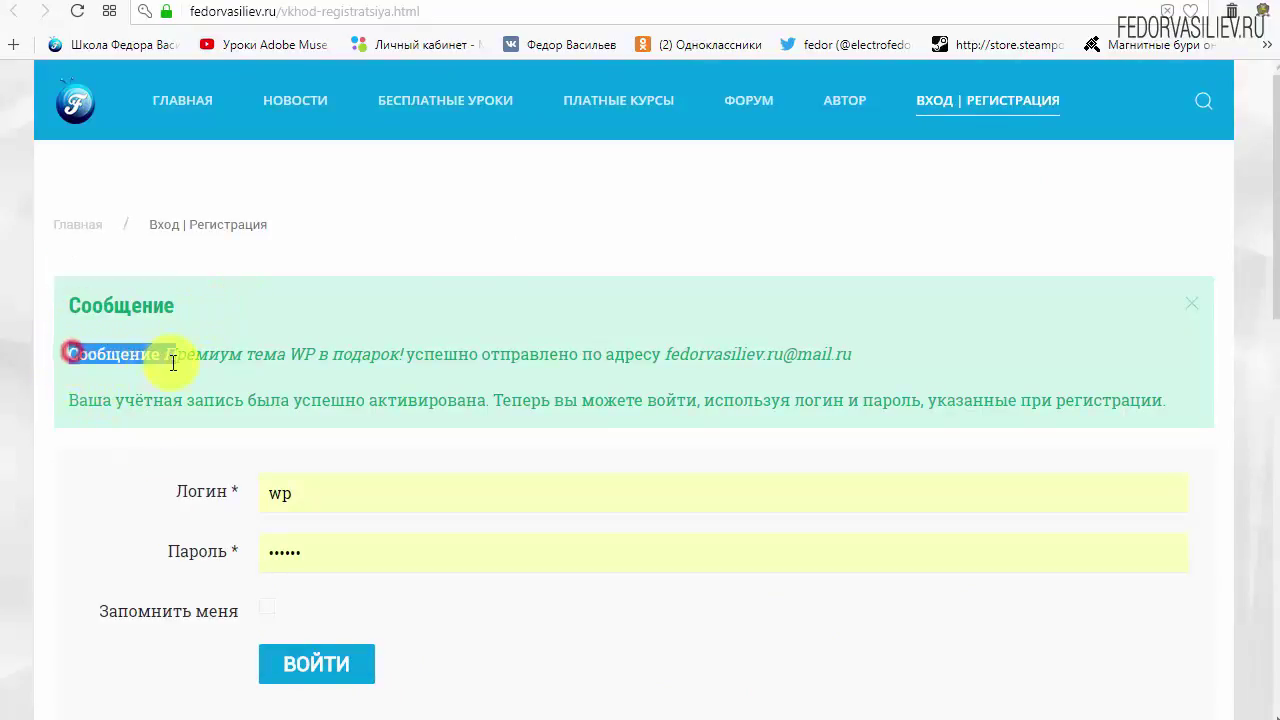
click(171, 357)
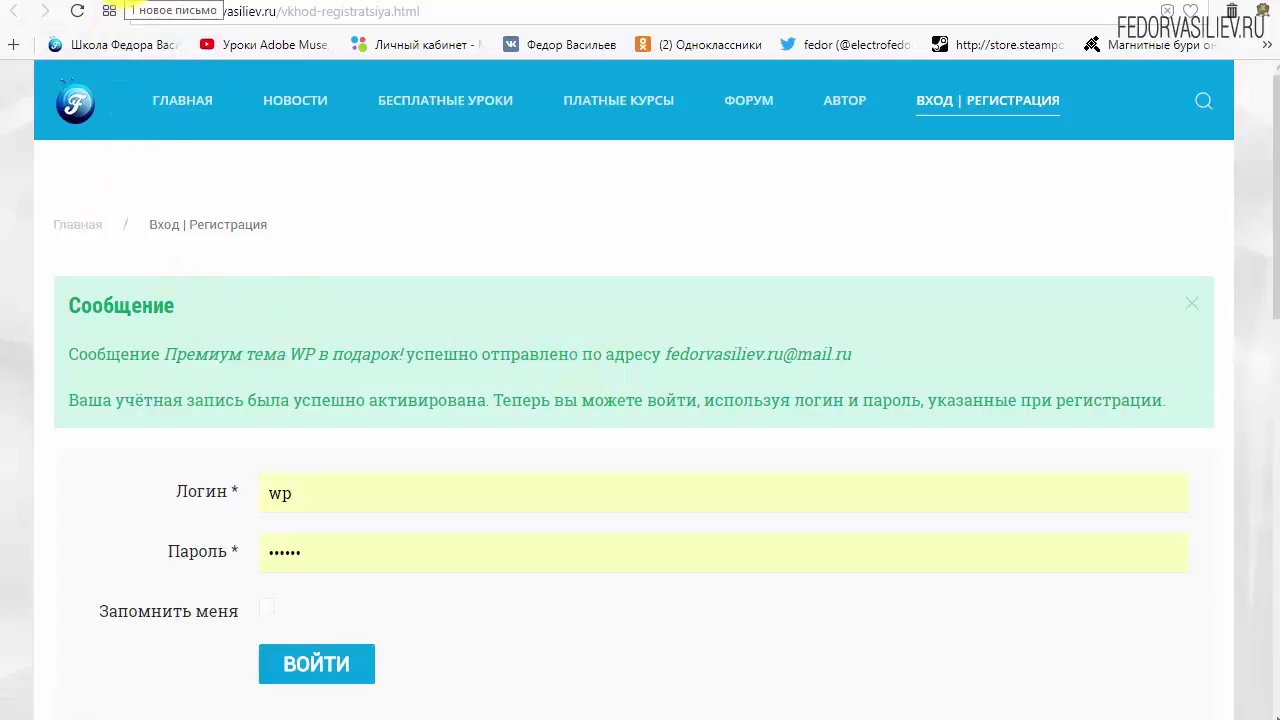
Return to mail.ru and go back to the Входящие inbox list.
click(128, 4)
scroll(385, 404, up, 5)
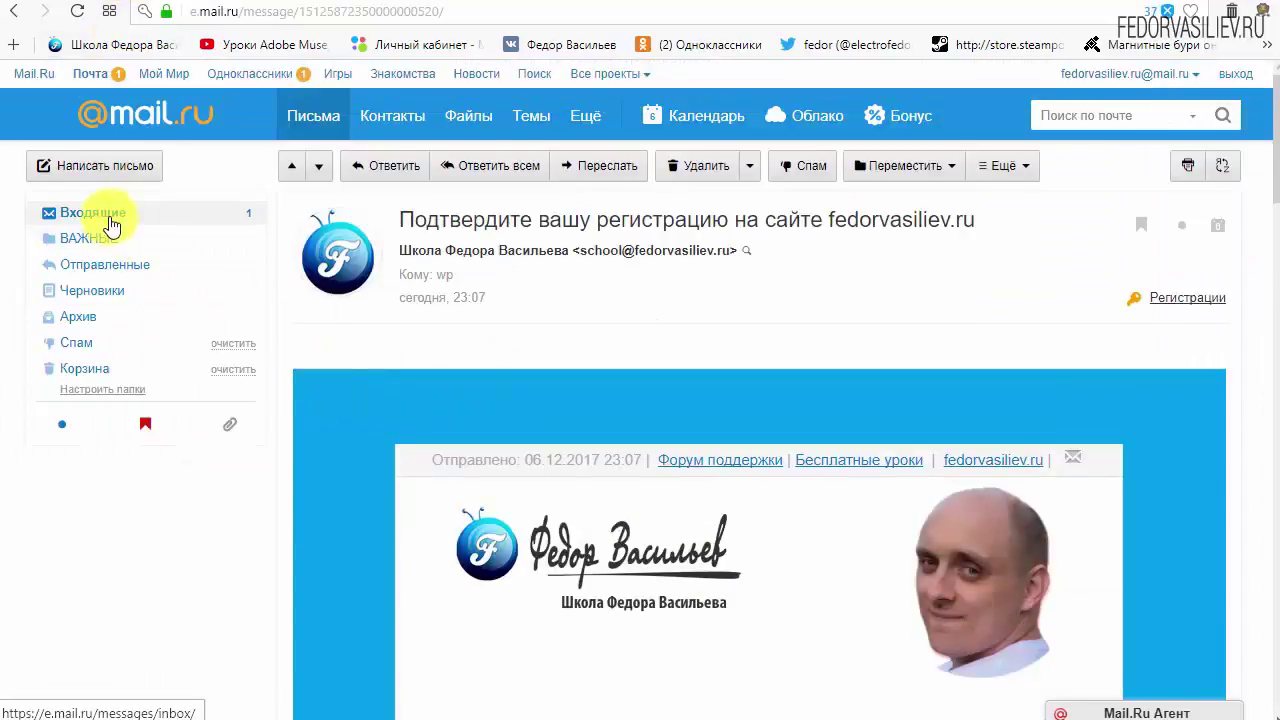
click(98, 213)
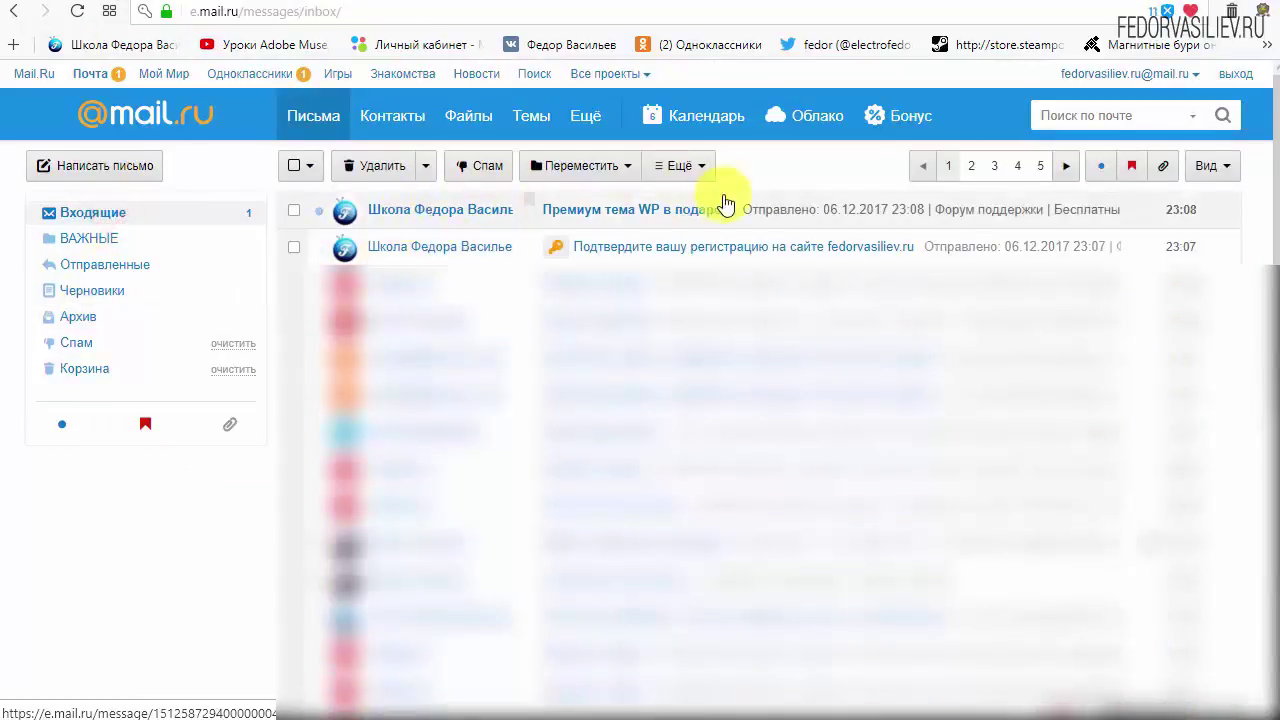